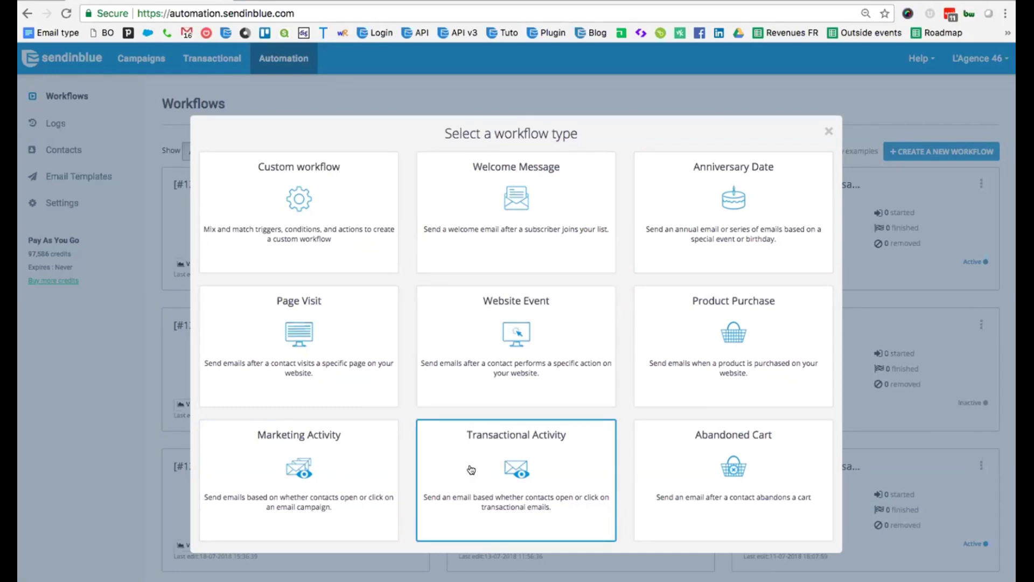
# Build the Welcome Message workflow on list #35 My New subscribers, 5-second wait, Welcome Mail_135 template.
pyautogui.click(461, 220)
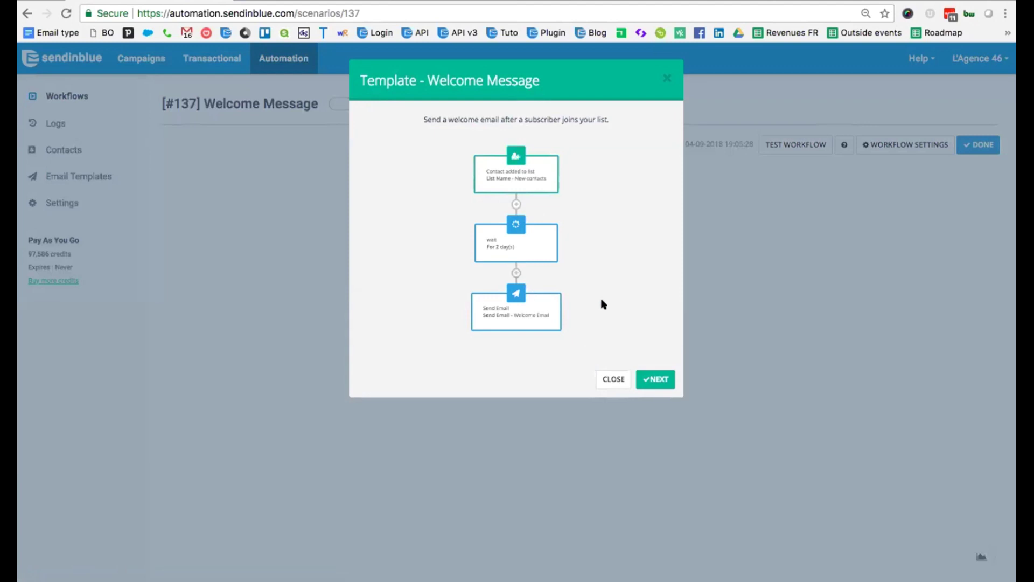
pyautogui.click(658, 379)
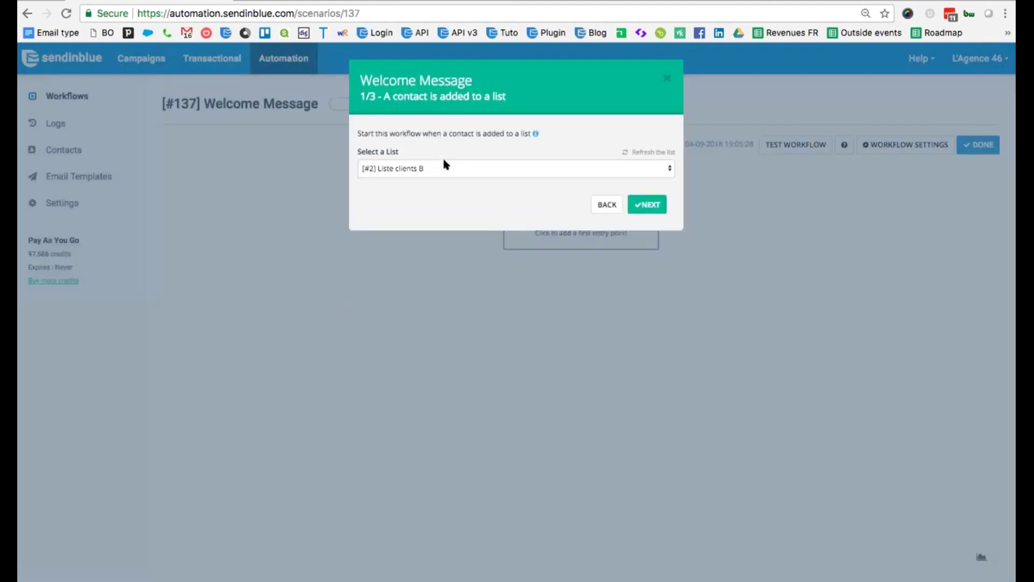
pyautogui.click(445, 164)
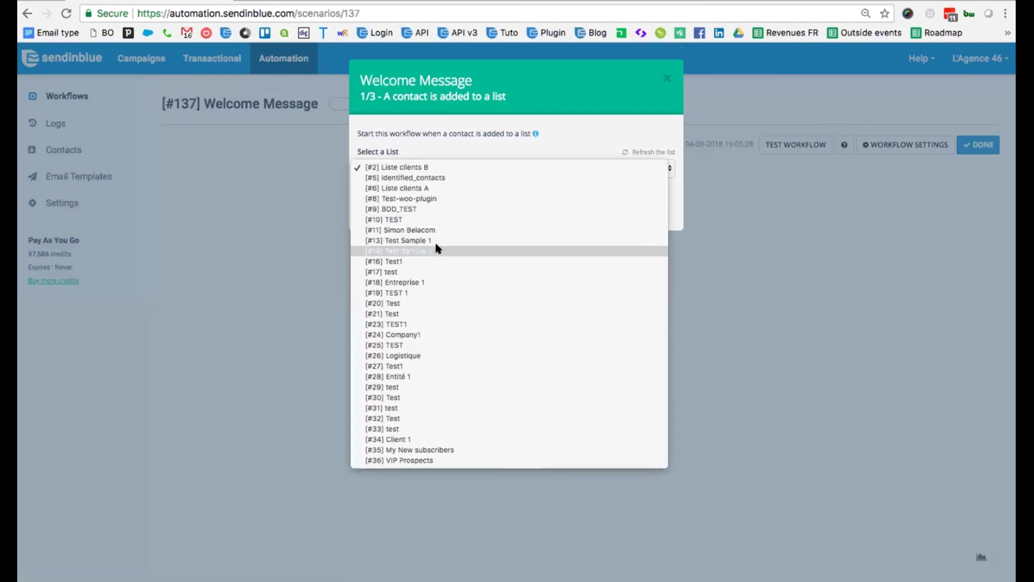
pyautogui.click(442, 450)
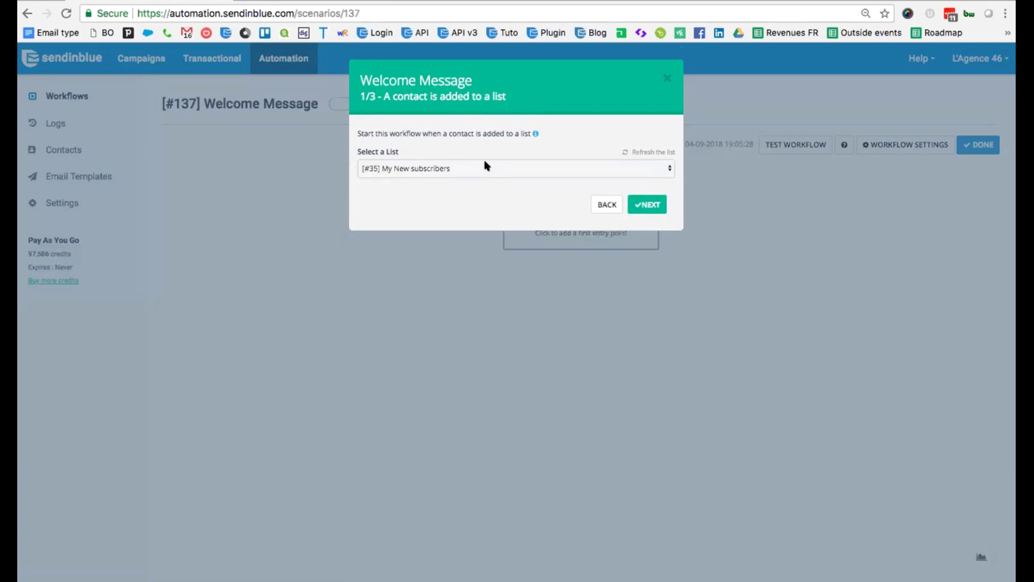
pyautogui.click(647, 204)
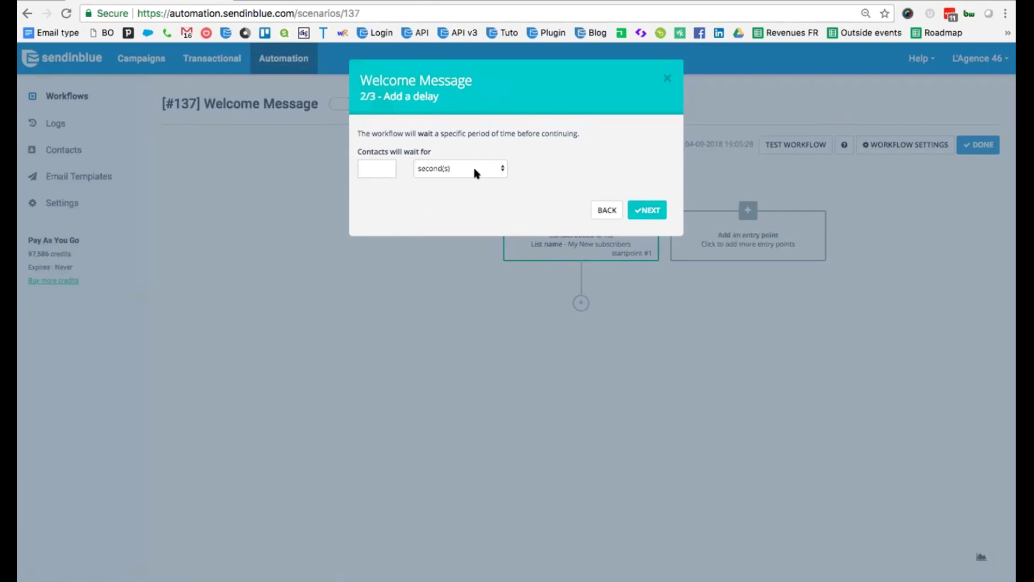
pyautogui.click(373, 170)
pyautogui.write('5')
pyautogui.click(643, 211)
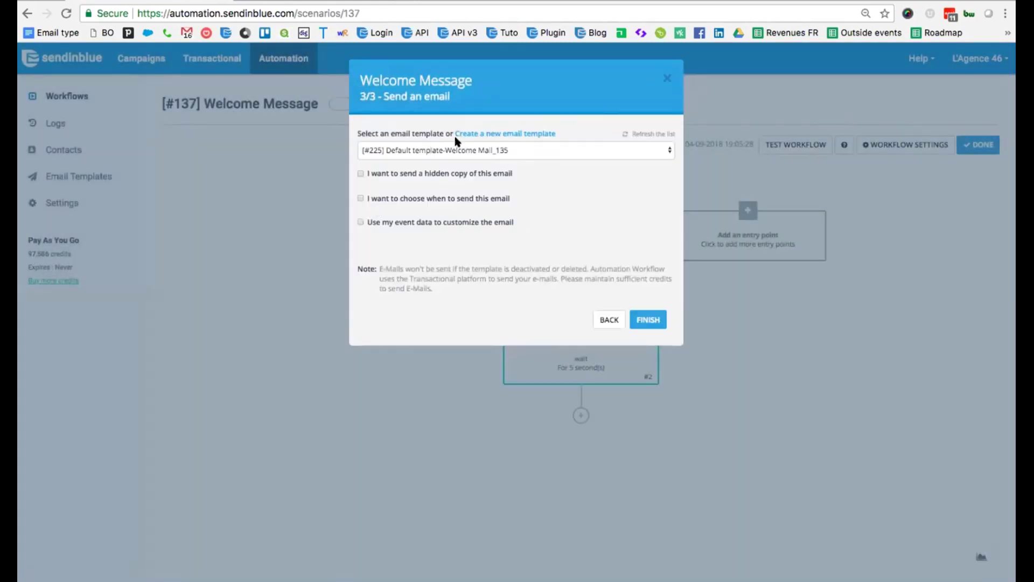
pyautogui.click(651, 321)
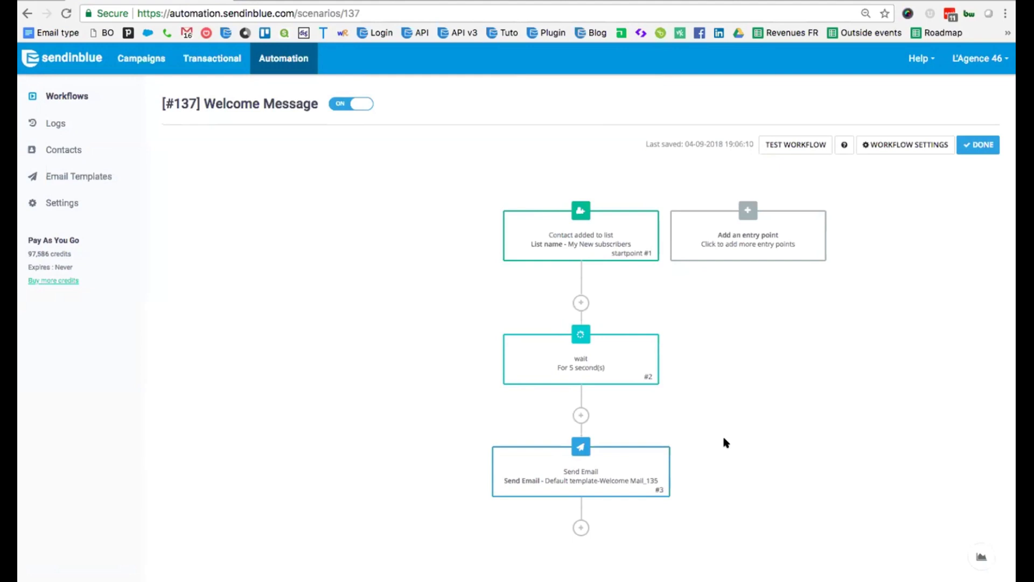
# Create a Text-type contact attribute named SCORE_WEBINAR in Contact Attributes.
pyautogui.click(579, 528)
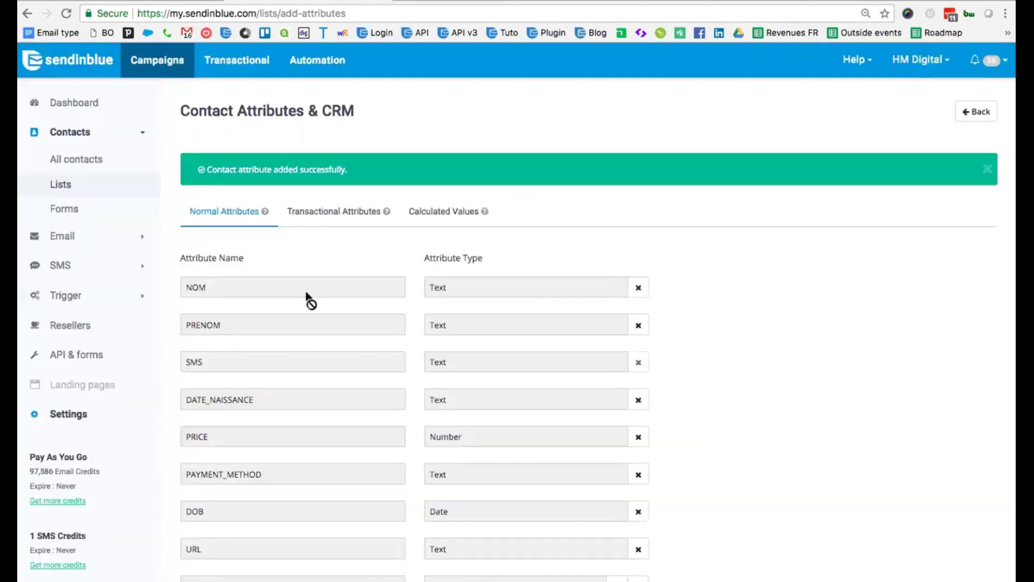
pyautogui.scroll(-10, 302, 214)
pyautogui.click(246, 528)
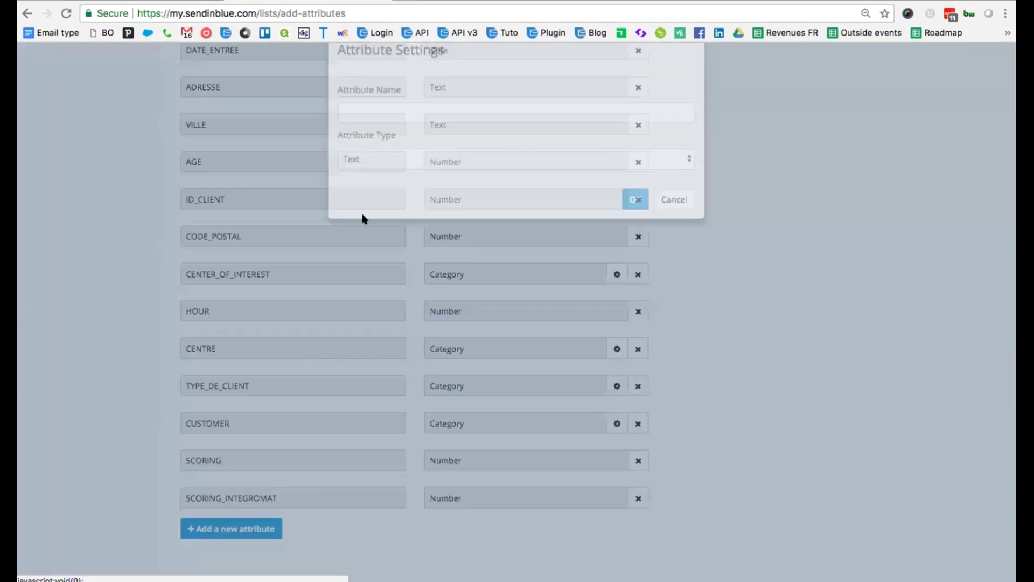
pyautogui.click(418, 145)
pyautogui.write('score')
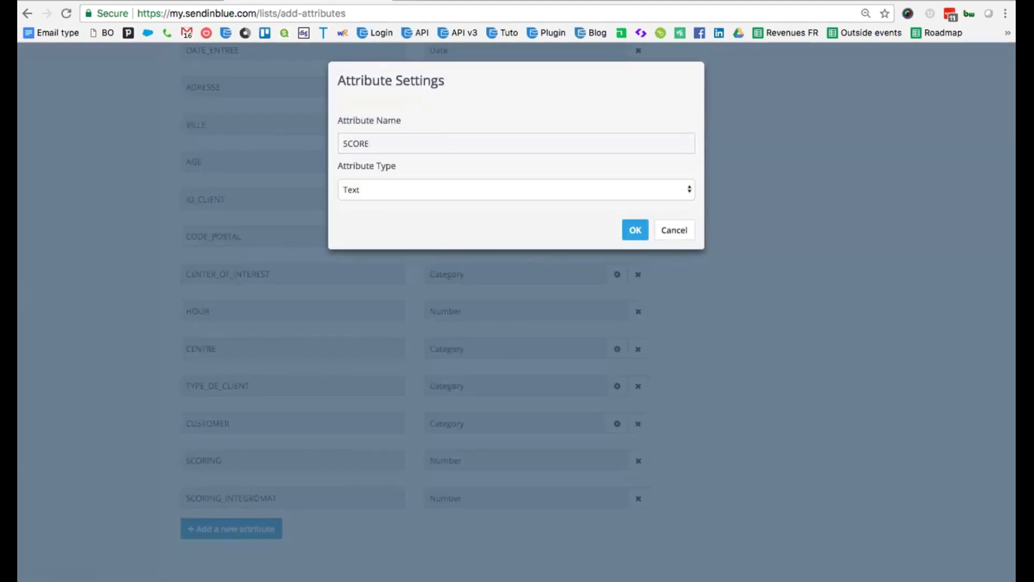
pyautogui.write('_WEBINAR')
pyautogui.click(636, 230)
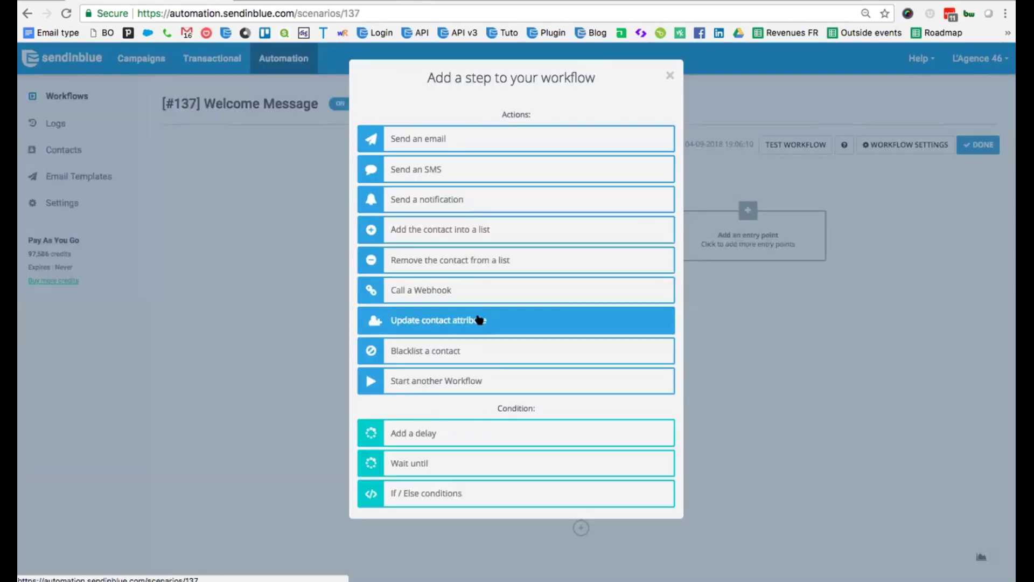
# Add a 3-day delay step after the welcome email.
pyautogui.click(462, 434)
pyautogui.click(455, 154)
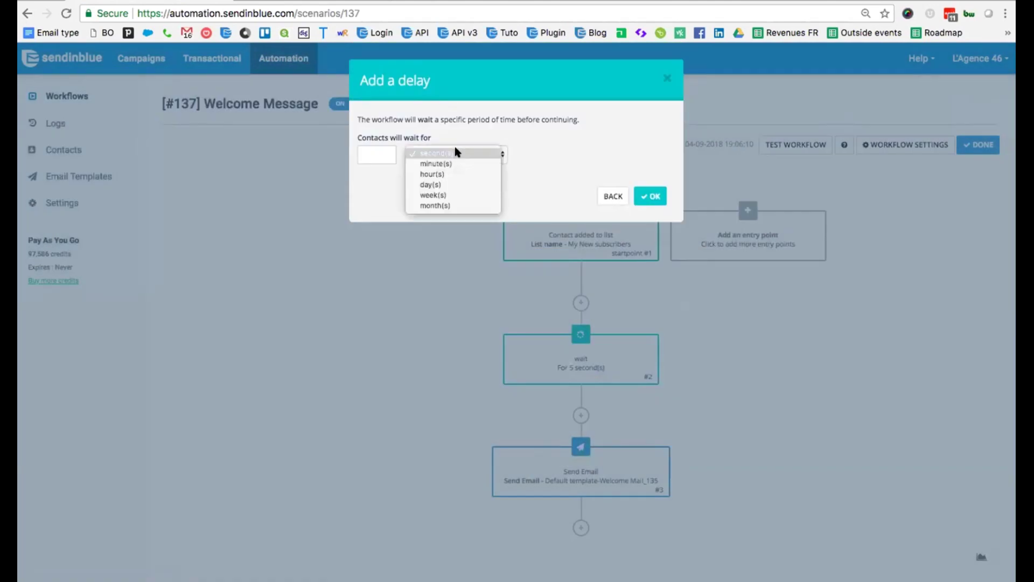
pyautogui.click(421, 184)
pyautogui.click(383, 156)
pyautogui.write('3')
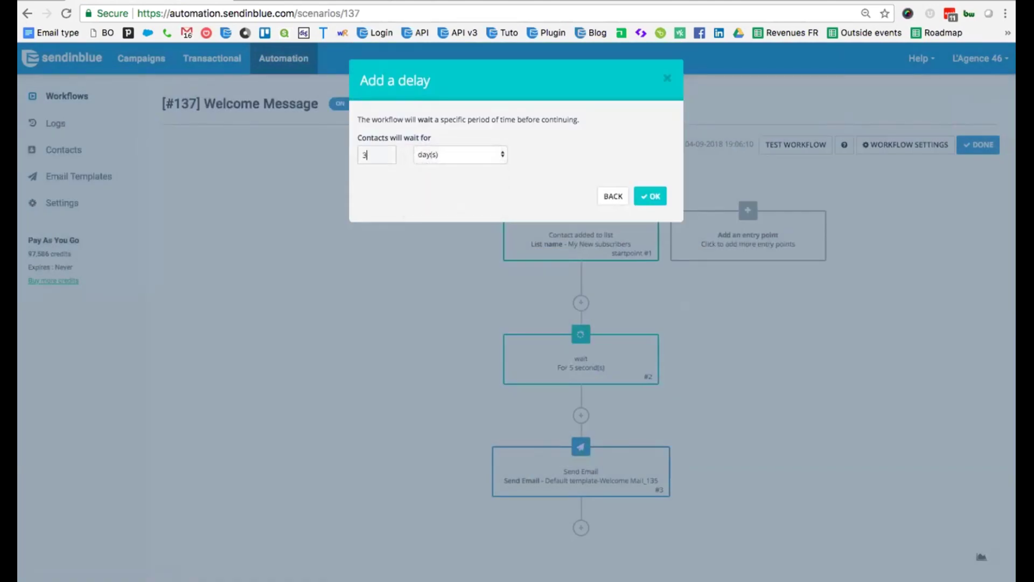
pyautogui.click(651, 196)
# Add an If/Else condition on Transactional Email Activity: opened the Welcome Mail_135 template.
pyautogui.scroll(-3, 742, 337)
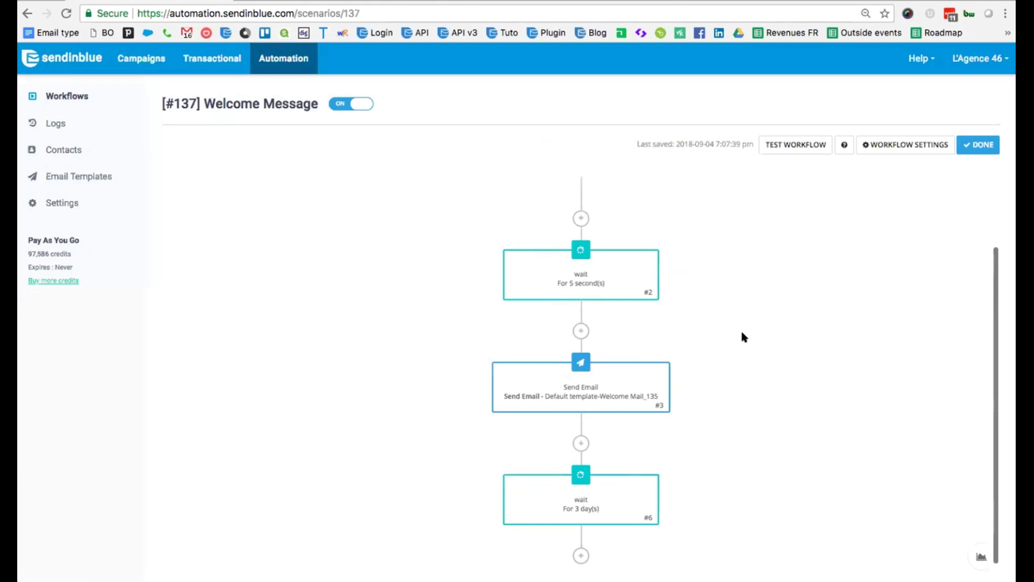
pyautogui.click(581, 557)
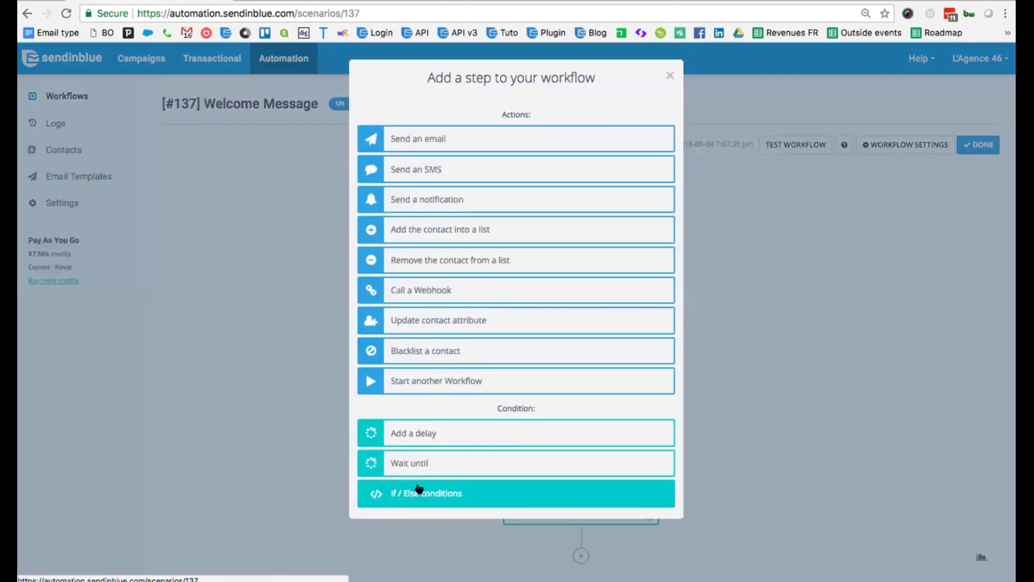
pyautogui.click(440, 490)
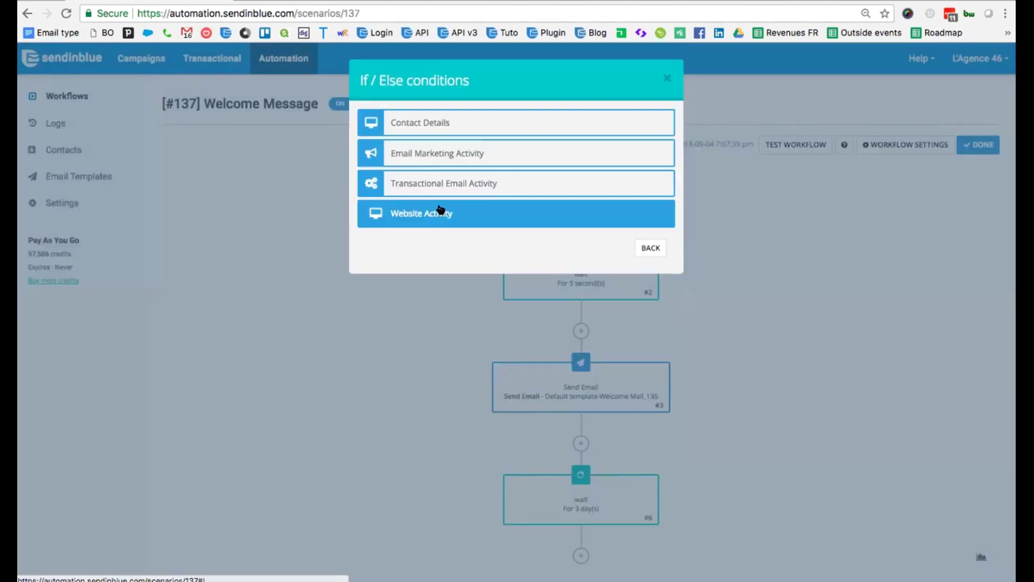
pyautogui.click(479, 148)
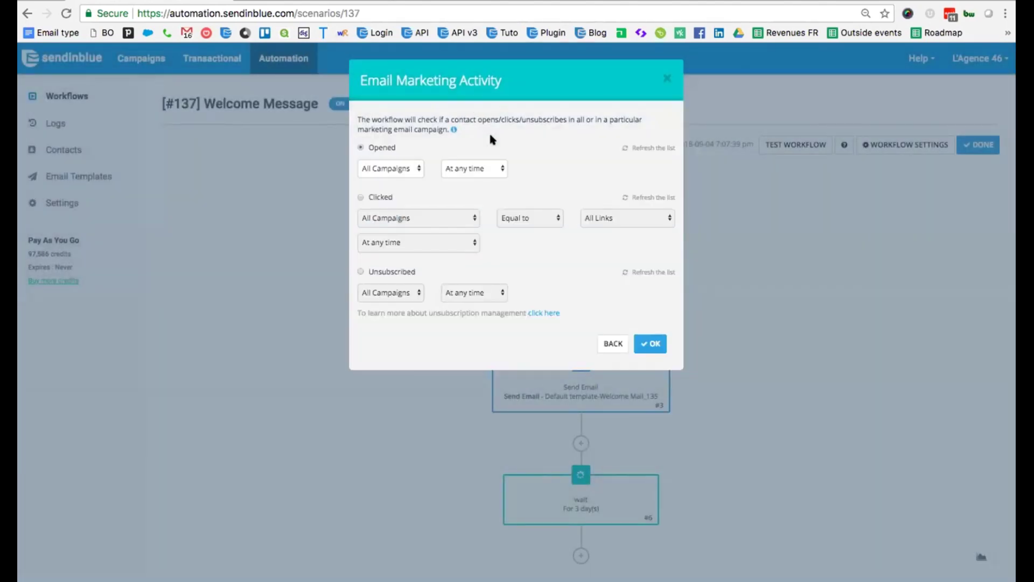
pyautogui.click(390, 168)
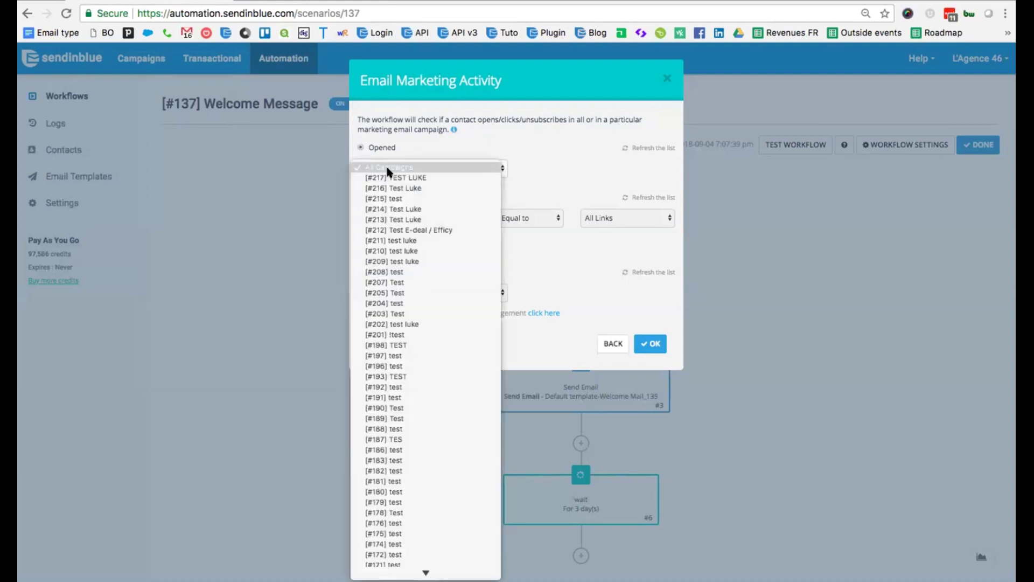
pyautogui.click(518, 144)
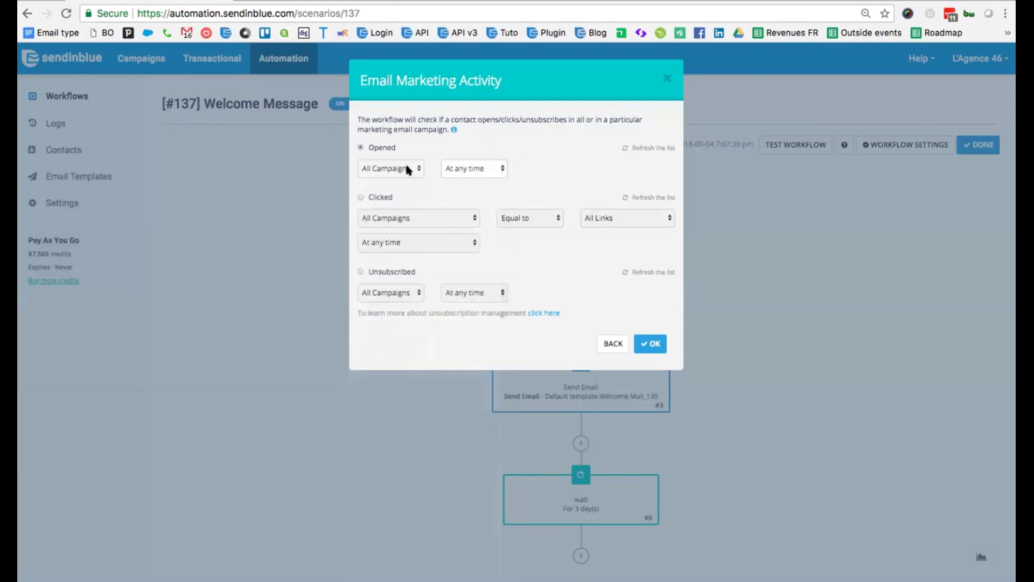
pyautogui.click(614, 343)
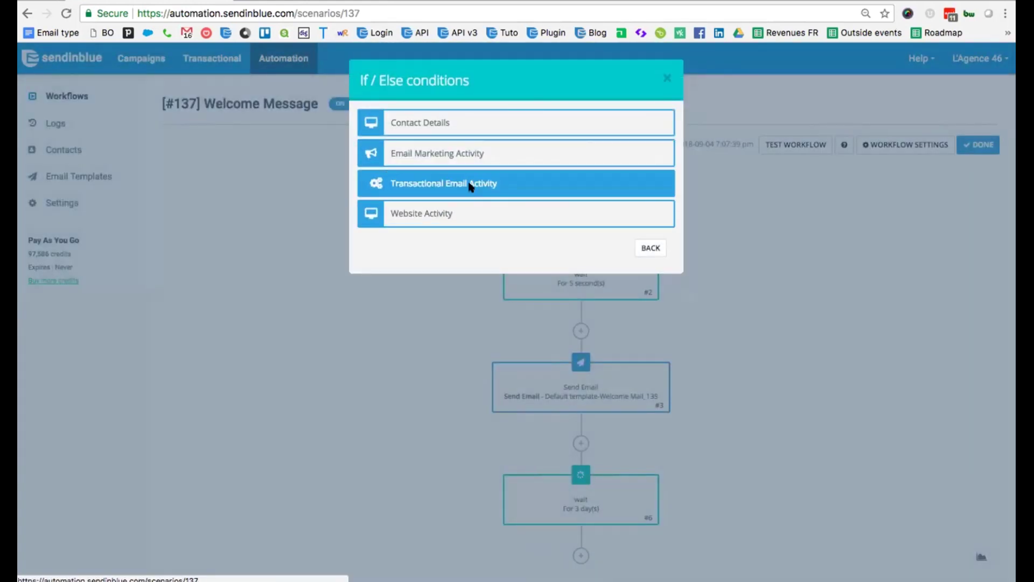
pyautogui.click(468, 183)
pyautogui.click(404, 158)
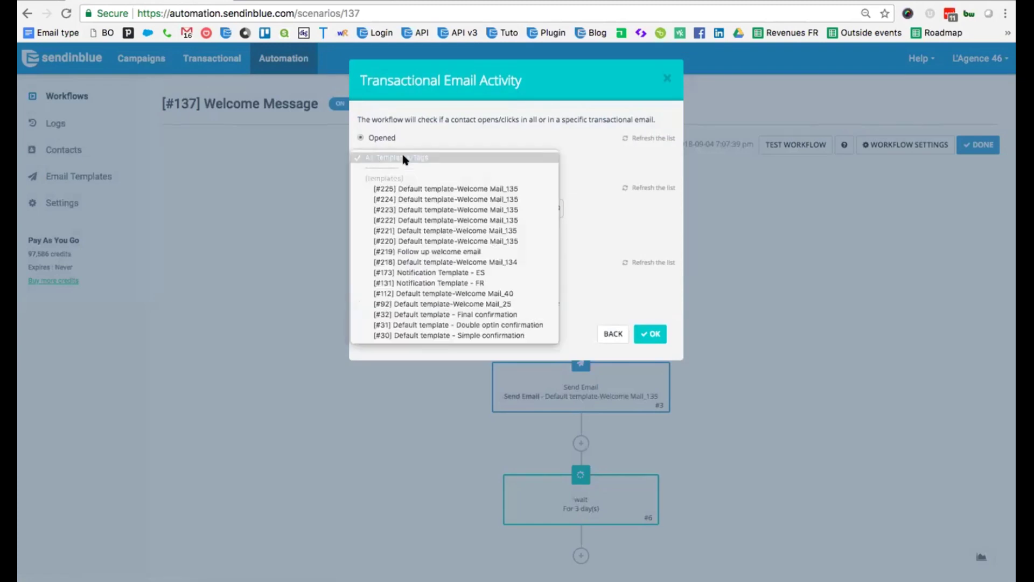
pyautogui.click(409, 190)
pyautogui.click(650, 334)
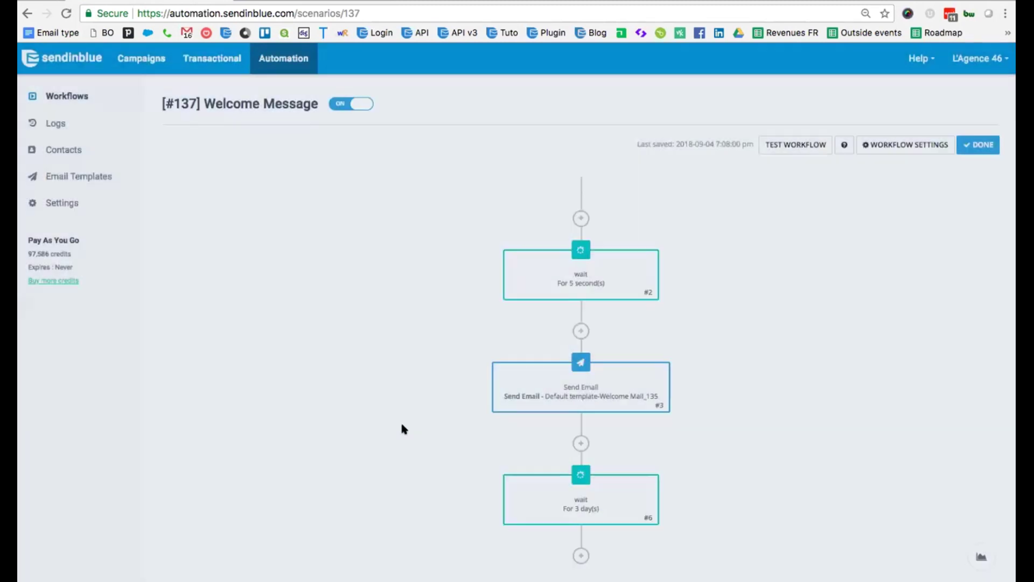
# On the YES branch, add an Update contact attribute step setting SCORE_WEBINAR to 5.
pyautogui.scroll(-3, 403, 428)
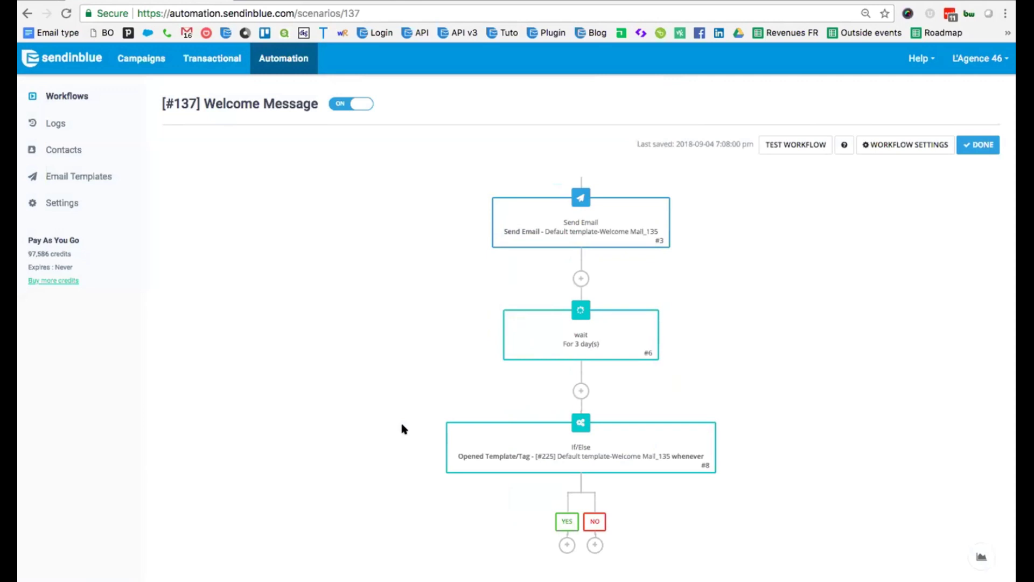
pyautogui.click(566, 545)
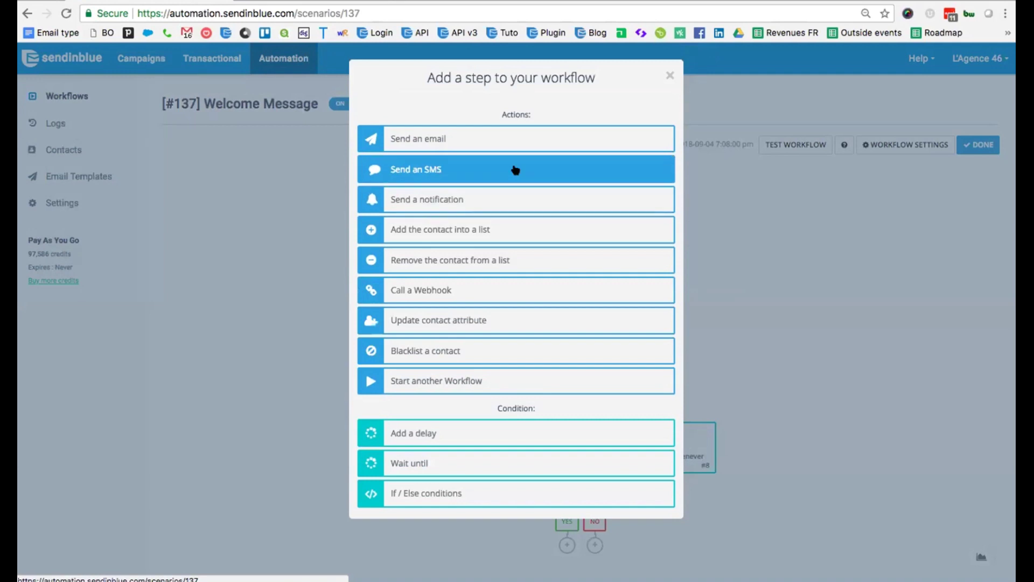
pyautogui.click(506, 232)
pyautogui.click(431, 157)
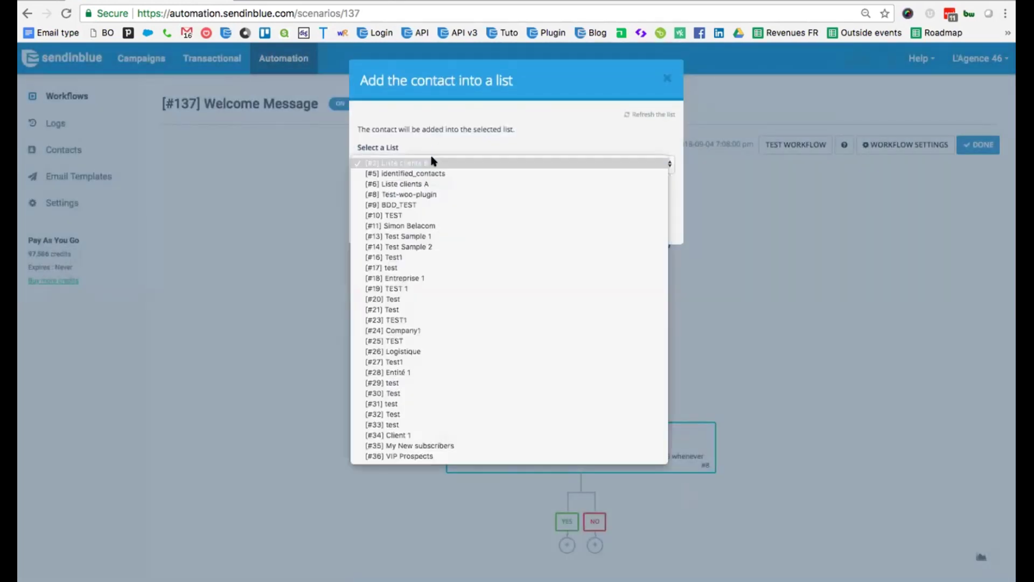
pyautogui.click(465, 128)
pyautogui.click(607, 219)
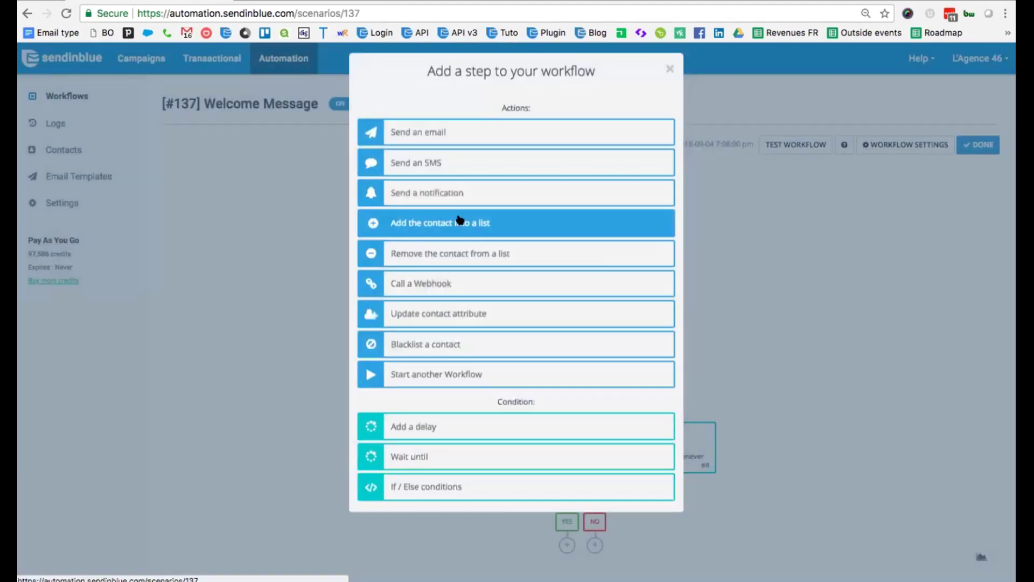
pyautogui.click(447, 318)
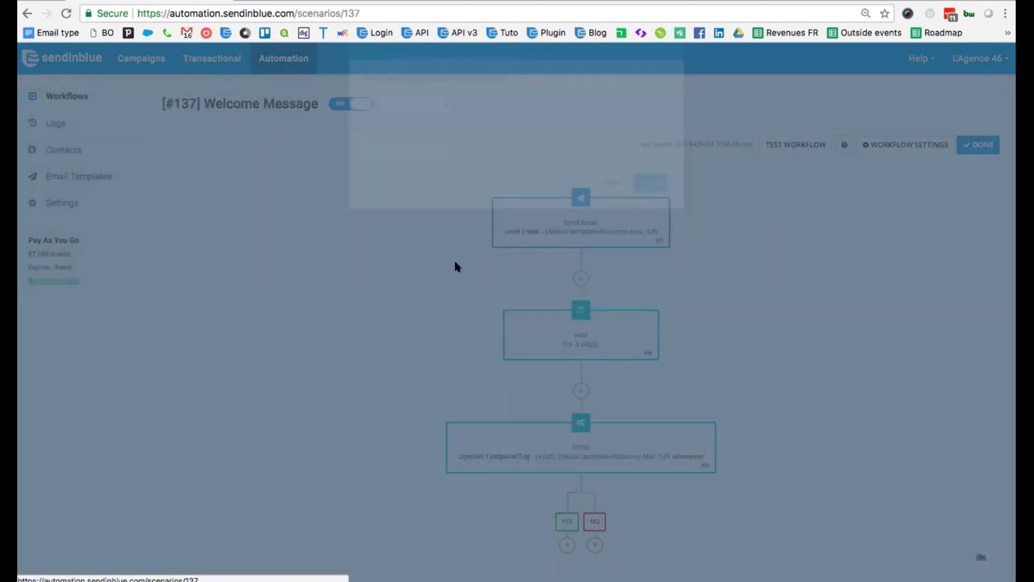
pyautogui.click(419, 143)
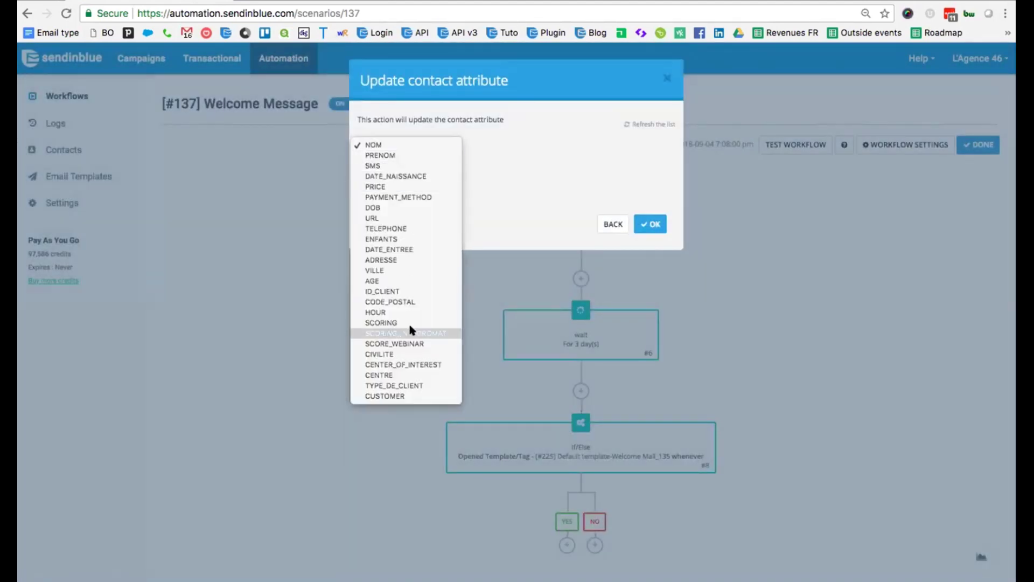
pyautogui.click(411, 344)
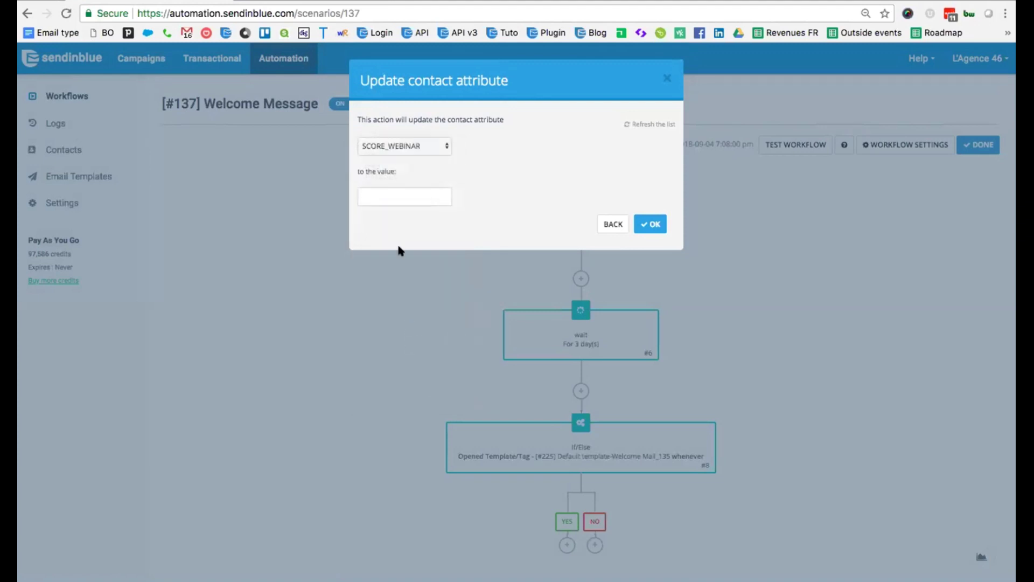
pyautogui.click(399, 192)
pyautogui.write('5')
pyautogui.click(650, 224)
# Add a step below it that adds the contact to the #36 VIP Prospects list.
pyautogui.scroll(-2, 469, 376)
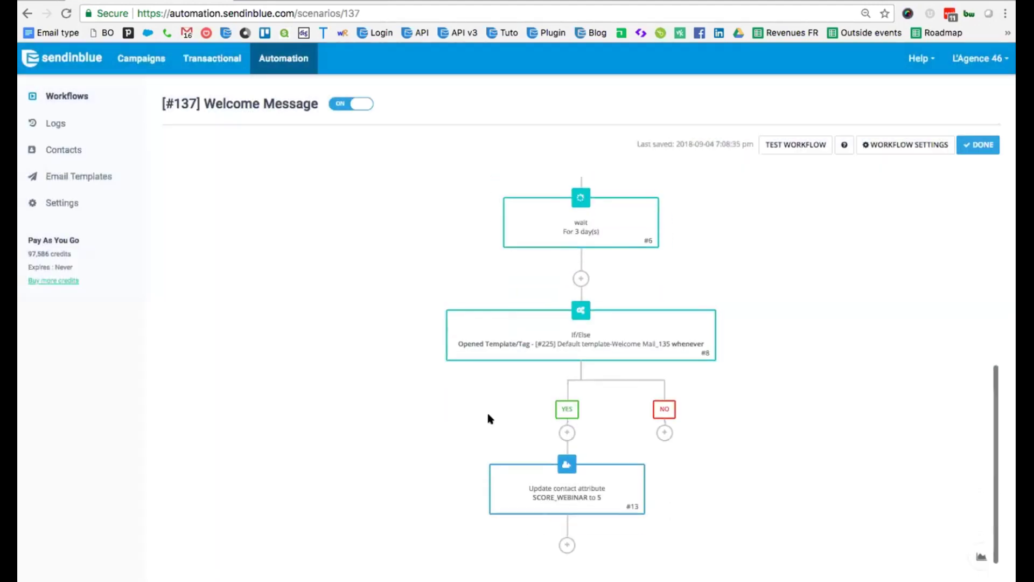
pyautogui.click(566, 545)
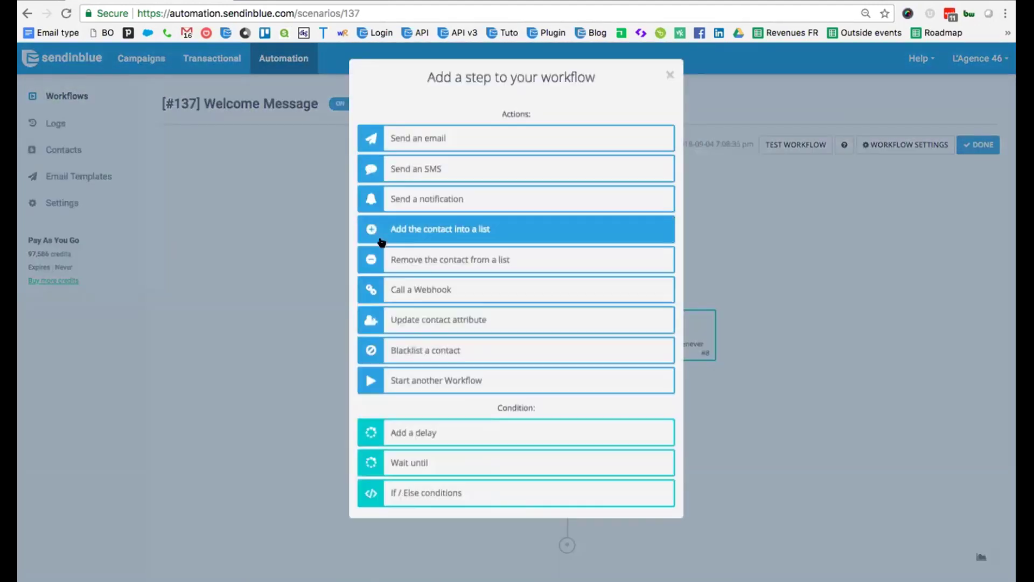
pyautogui.click(457, 228)
pyautogui.click(432, 165)
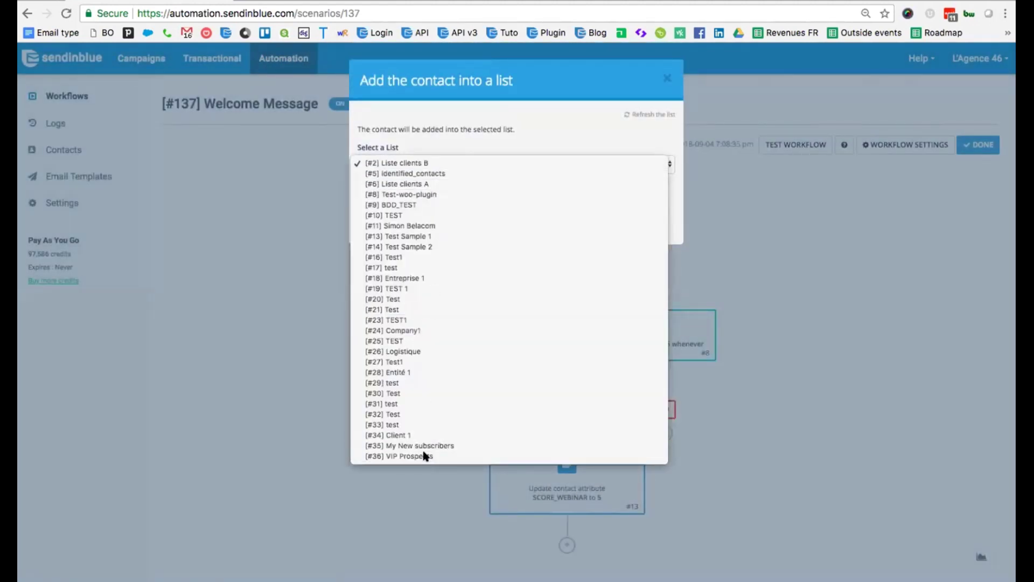
pyautogui.click(426, 456)
pyautogui.click(644, 219)
pyautogui.scroll(-2, 409, 385)
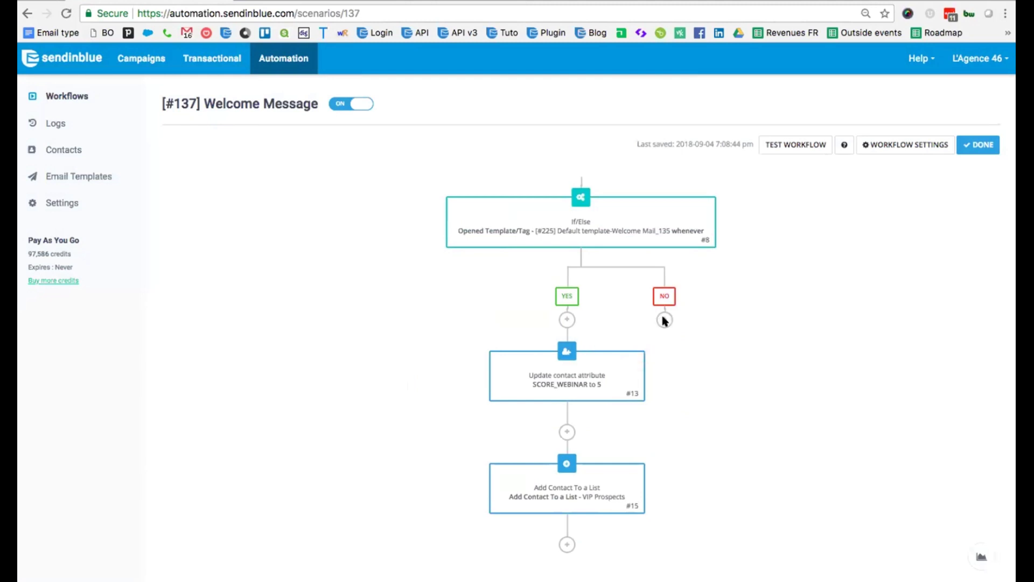
# On the NO branch, add an Update contact attribute step setting SCORE_WEBINAR to -2.
pyautogui.click(664, 320)
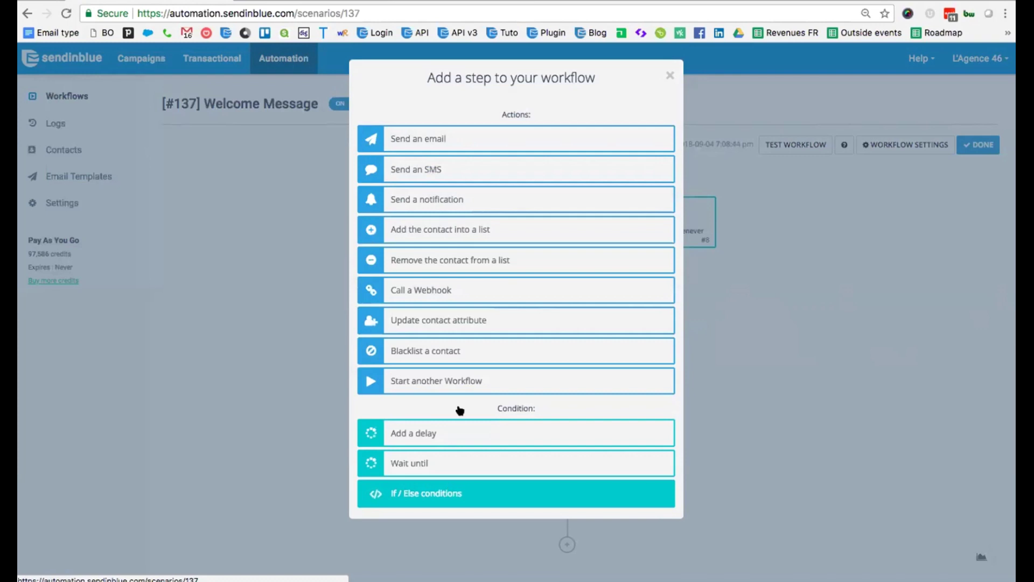
pyautogui.click(491, 325)
pyautogui.click(405, 146)
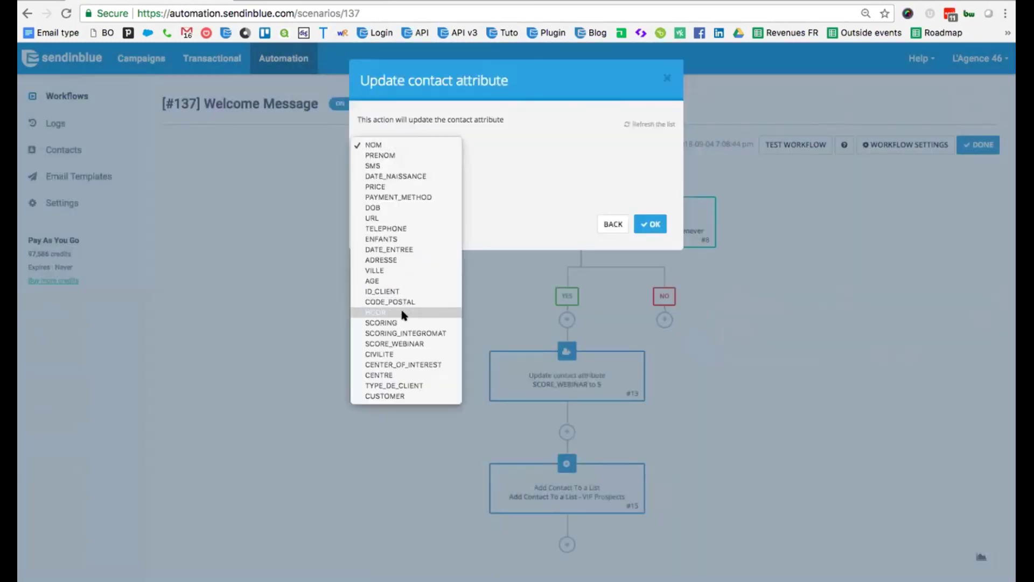
pyautogui.click(403, 344)
pyautogui.click(397, 195)
pyautogui.write('-2')
pyautogui.click(651, 224)
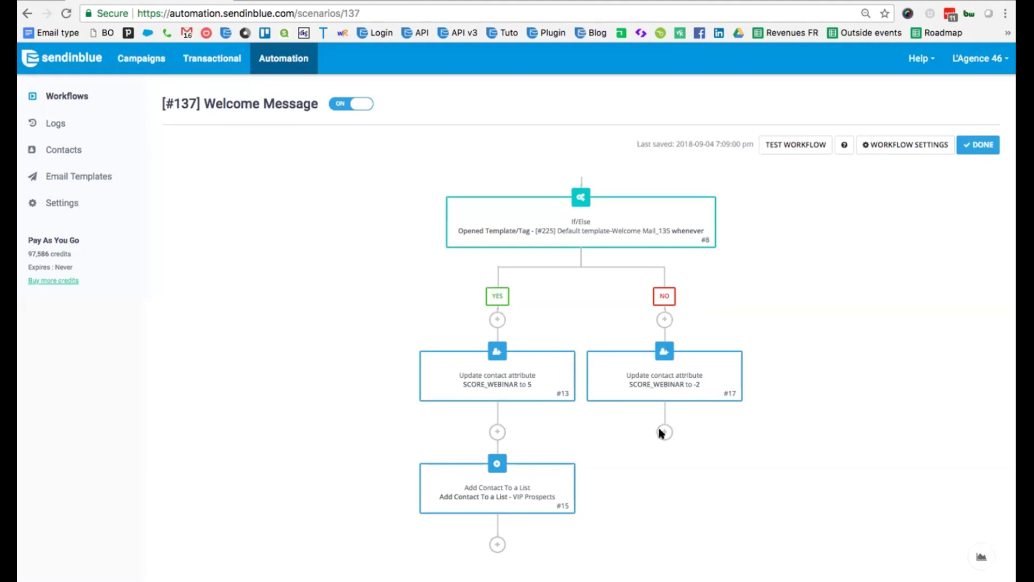
# Add a Send an email step using the #219 Follow up welcome email template.
pyautogui.click(664, 431)
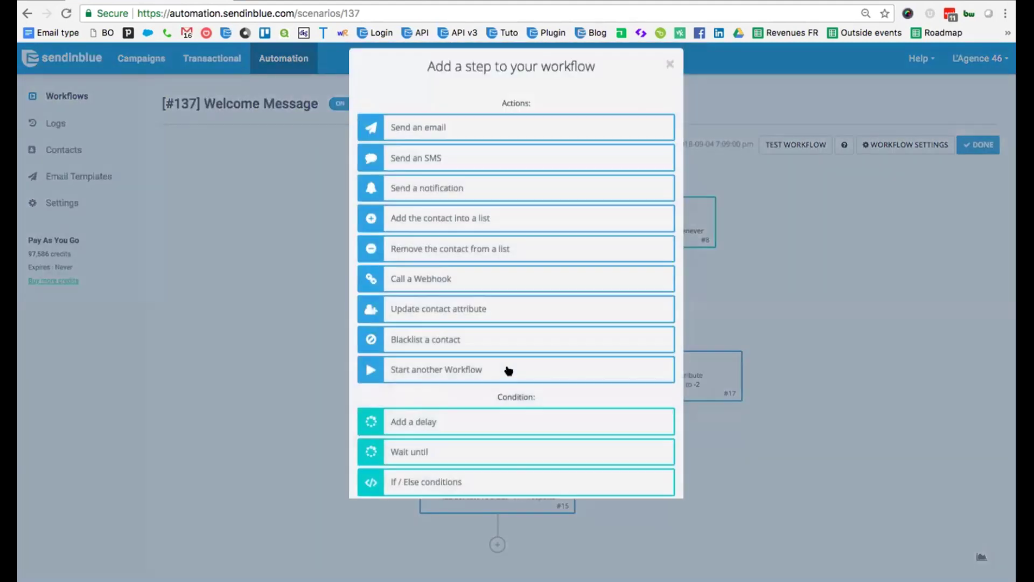
pyautogui.click(504, 139)
pyautogui.click(487, 134)
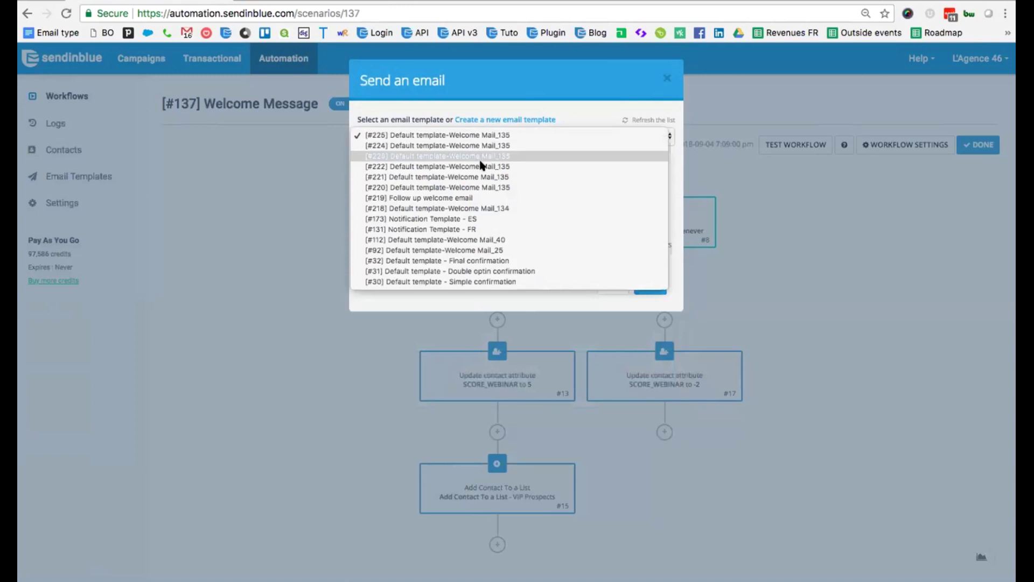
pyautogui.click(478, 197)
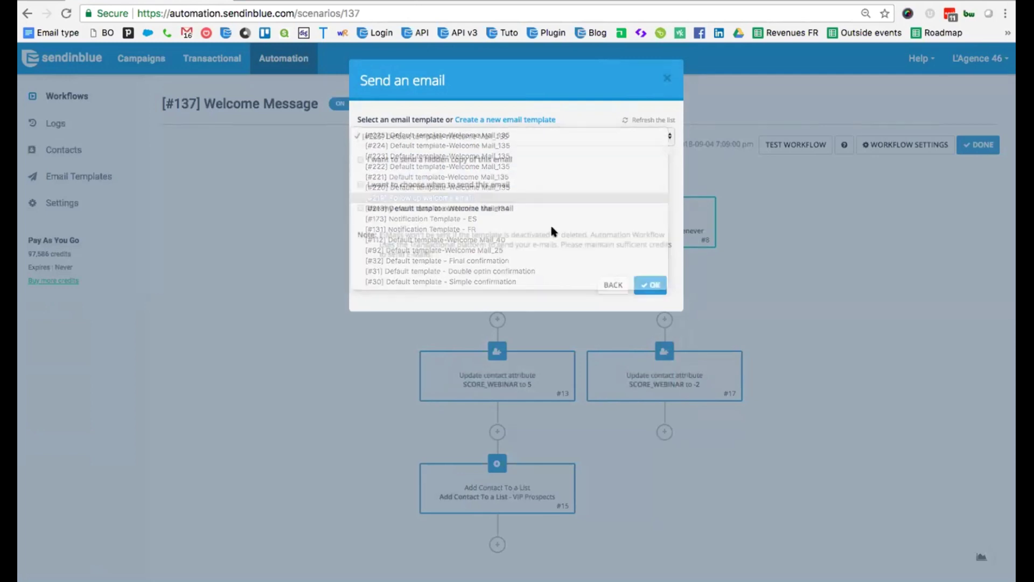
pyautogui.click(652, 285)
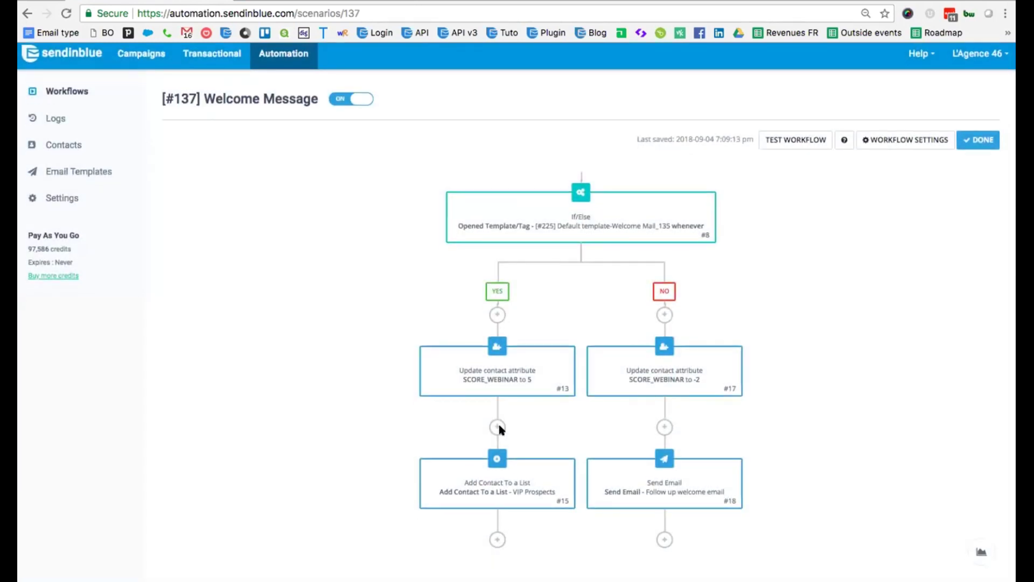
# Scroll down the Integromat organisation dashboard to view its active scenarios.
pyautogui.scroll(-2, 499, 429)
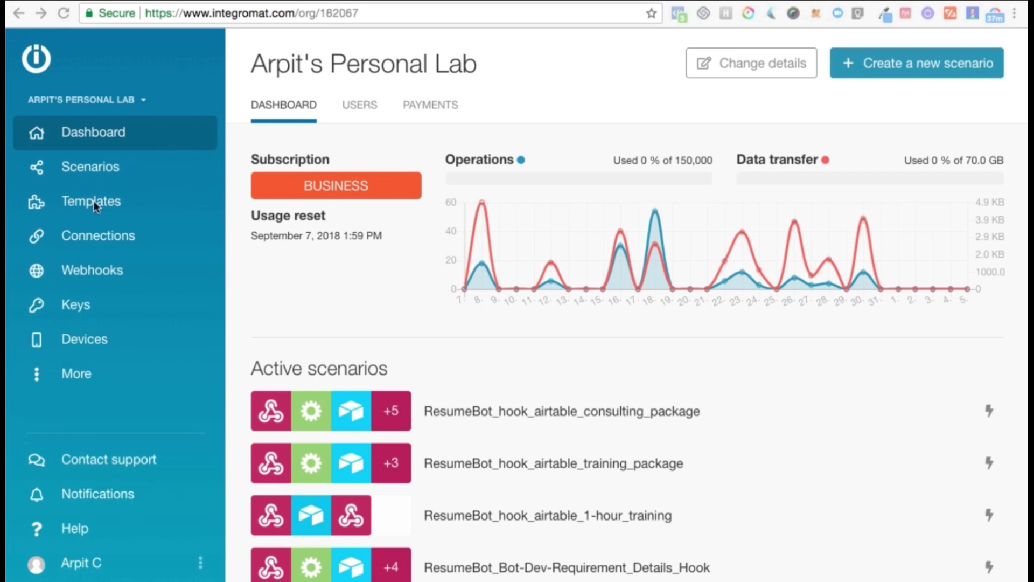
# Create a new blank scenario, skipping the service selection.
pyautogui.click(877, 70)
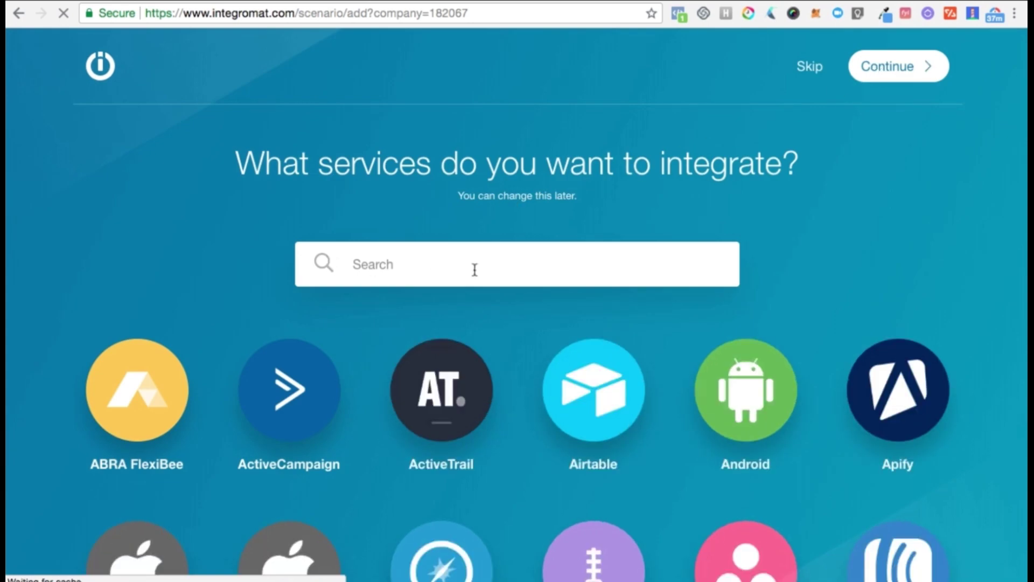
pyautogui.click(808, 65)
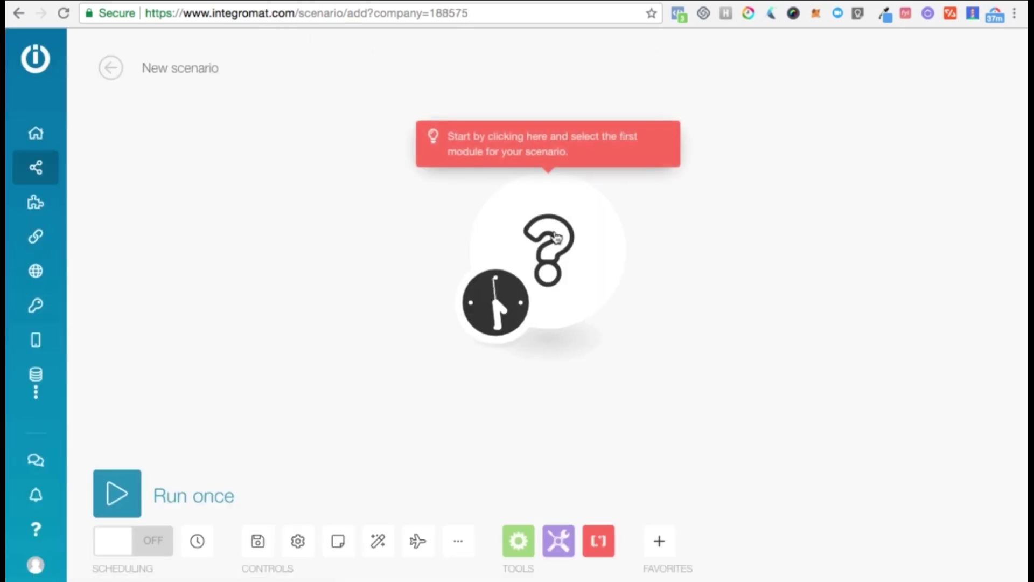
pyautogui.moveTo(554, 235); pyautogui.dragTo(328, 231)
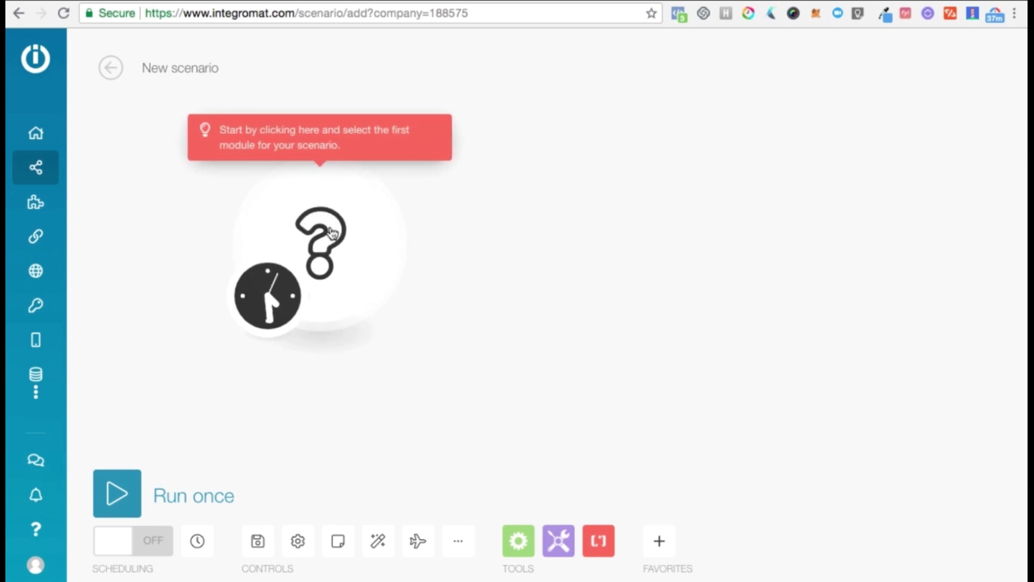
# Set the first module to the Email app's Watch emails trigger.
pyautogui.click(331, 231)
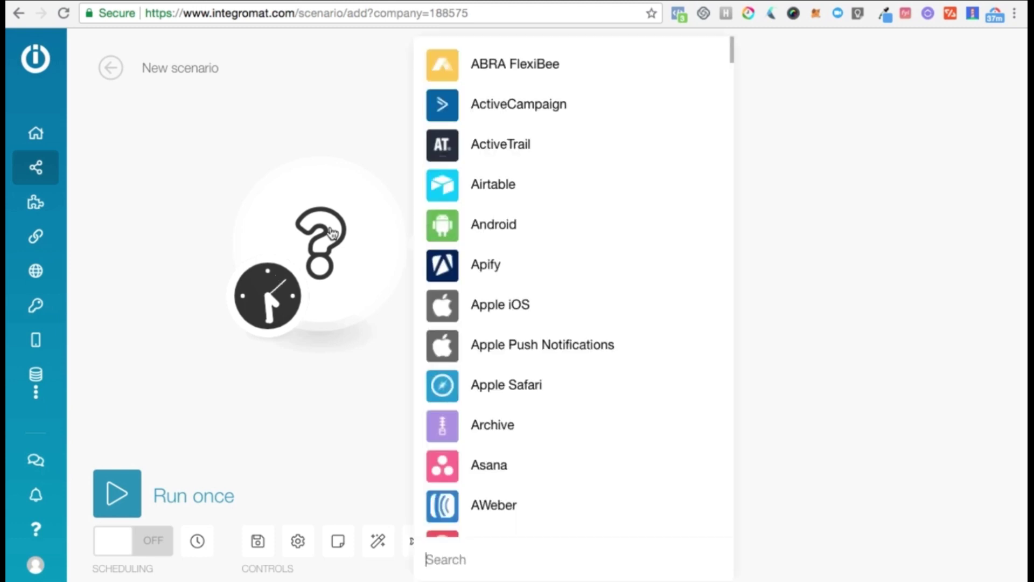
pyautogui.scroll(-5, 578, 190)
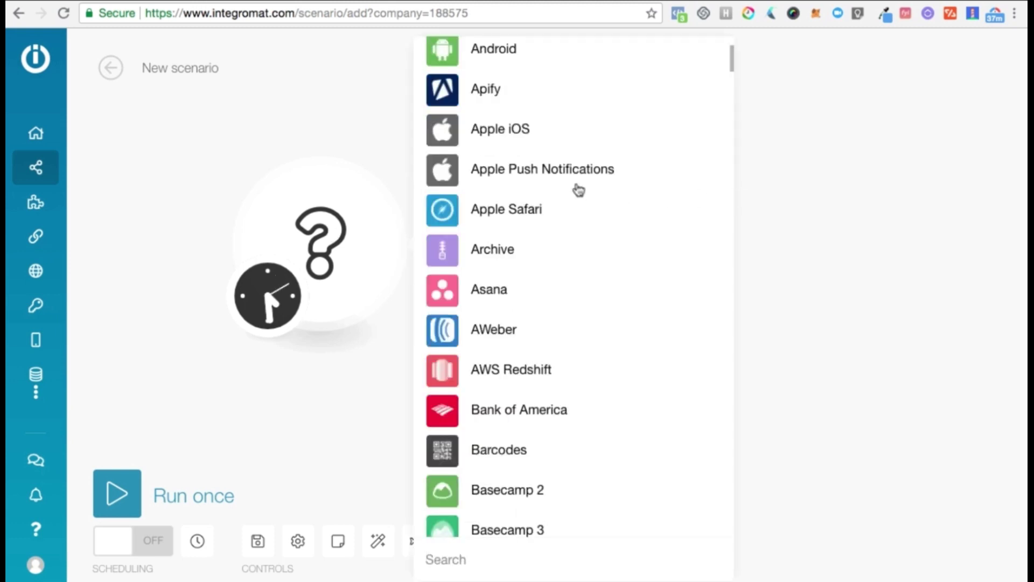
pyautogui.write('email')
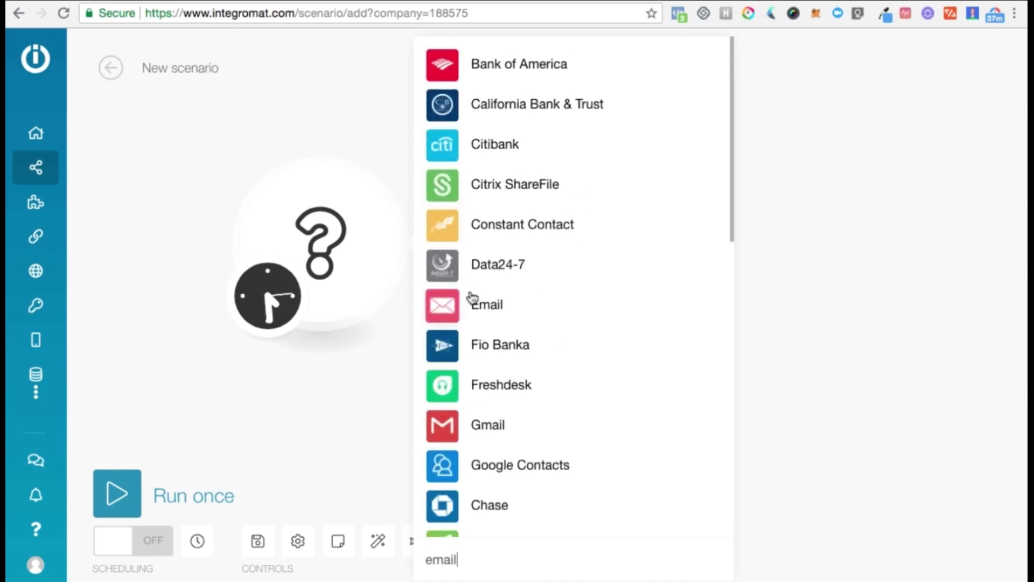
pyautogui.click(458, 302)
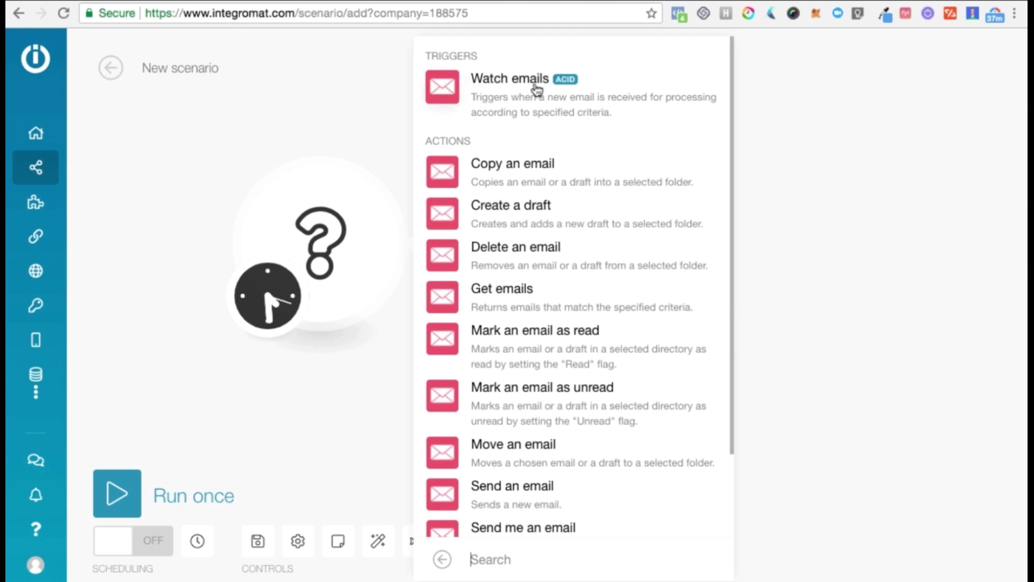
pyautogui.click(537, 88)
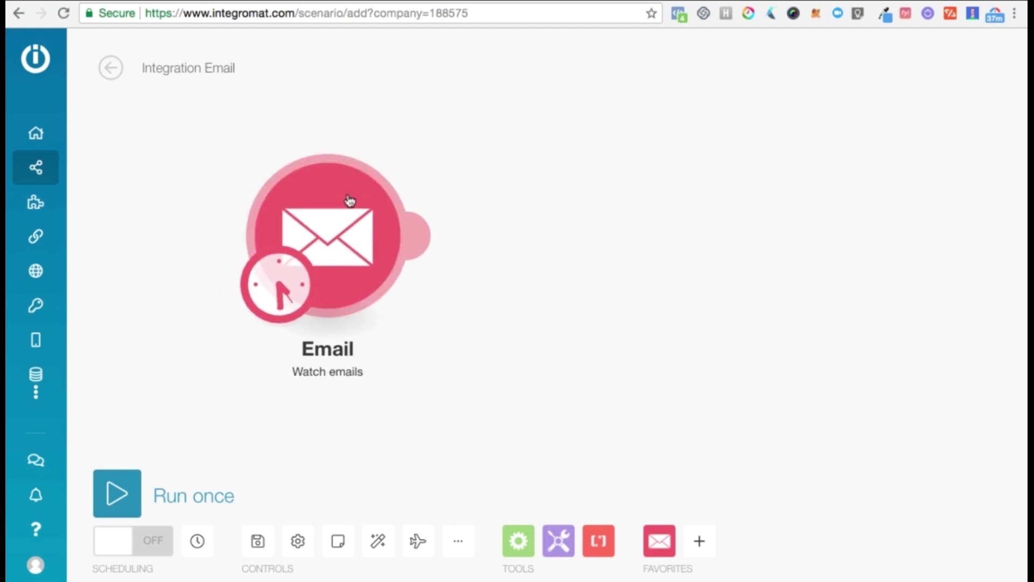
pyautogui.moveTo(350, 201); pyautogui.dragTo(311, 194)
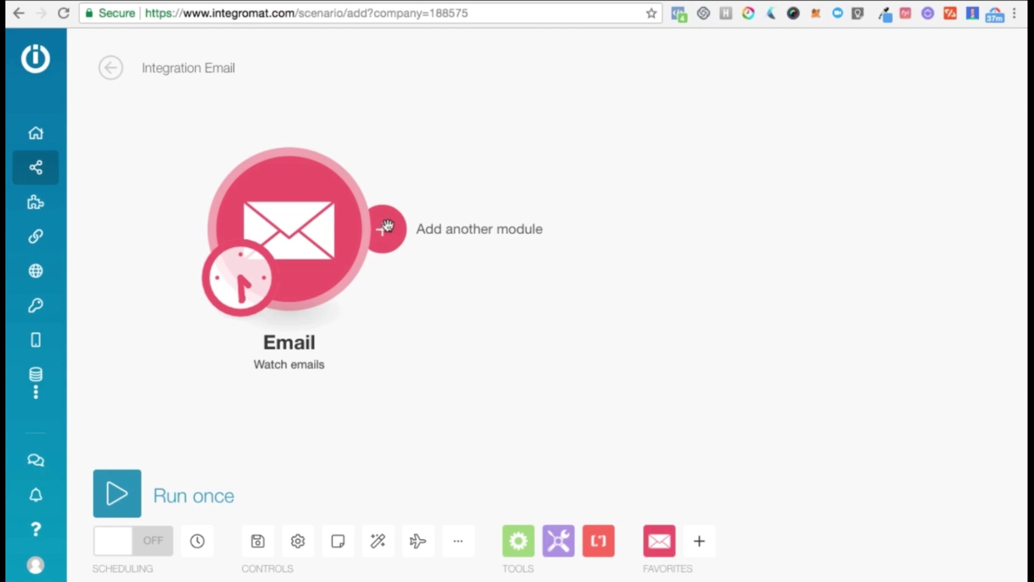
# Add a Google Sheets Add a row module after the Email trigger and place it to the right.
pyautogui.click(387, 227)
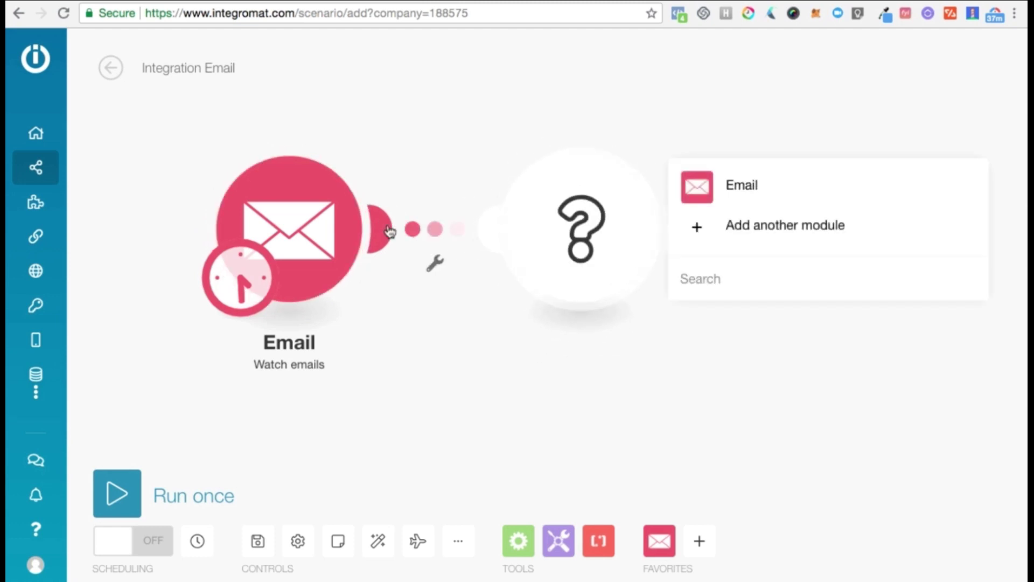
pyautogui.write('google sheet')
pyautogui.click(703, 216)
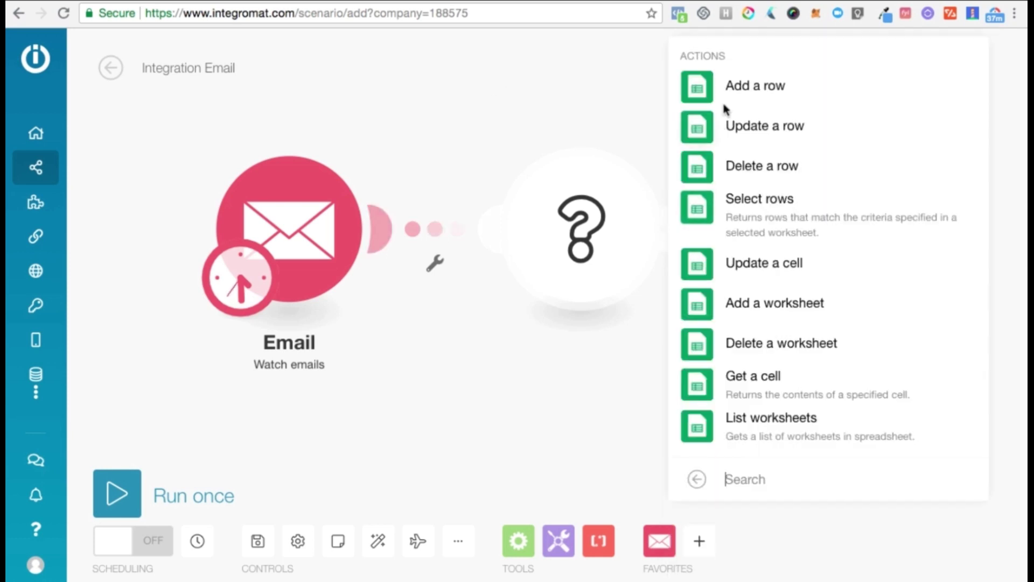
pyautogui.click(710, 90)
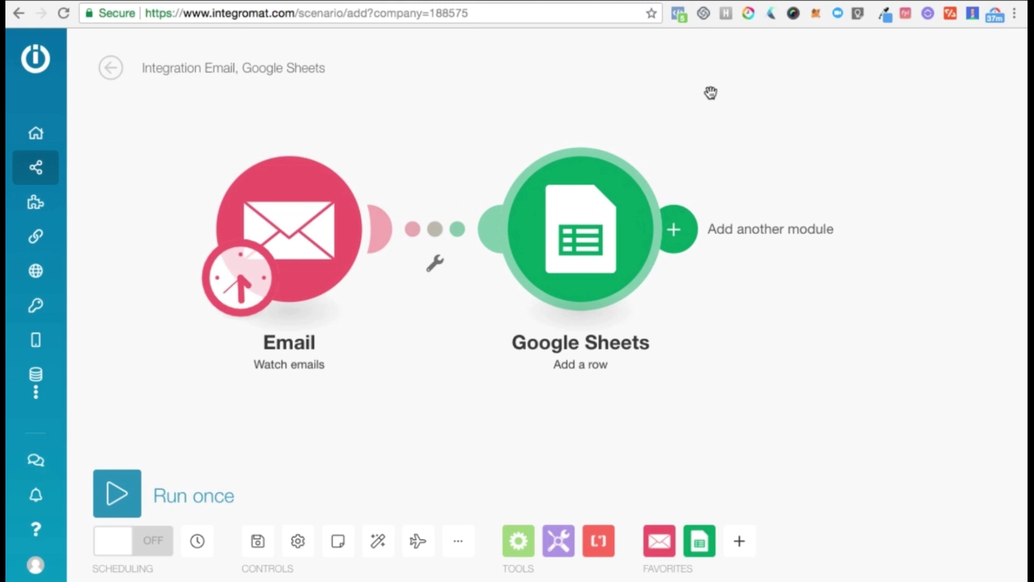
pyautogui.moveTo(555, 238); pyautogui.dragTo(635, 244)
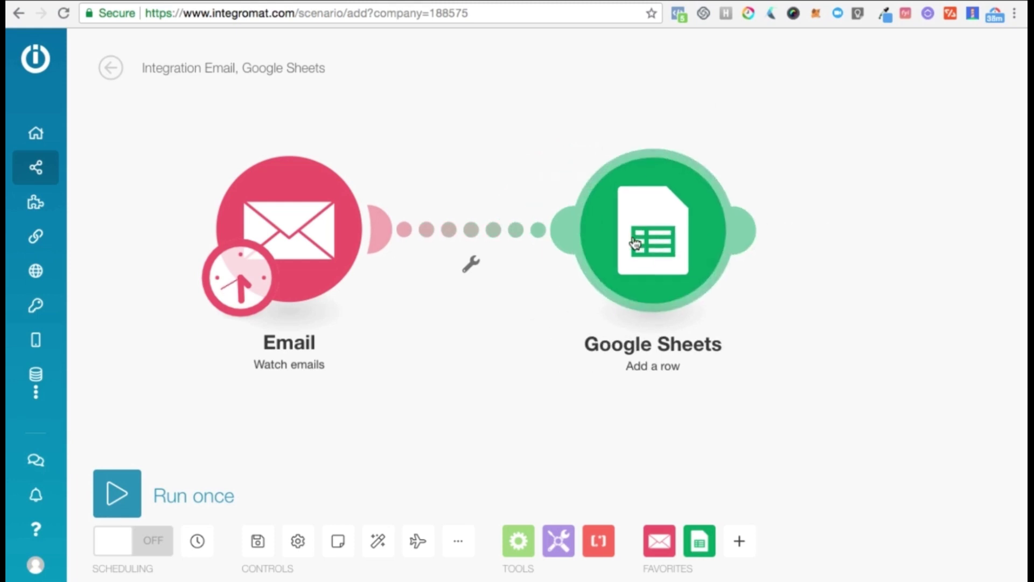
pyautogui.moveTo(649, 217); pyautogui.dragTo(671, 198)
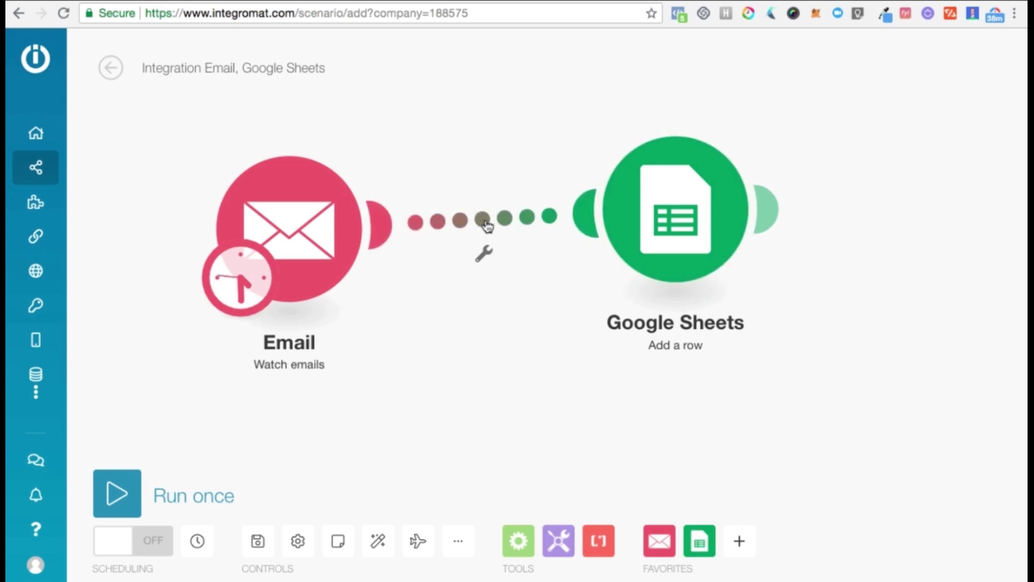
# Insert a Router on the Email–Google Sheets link and add a second empty route.
pyautogui.click(519, 539)
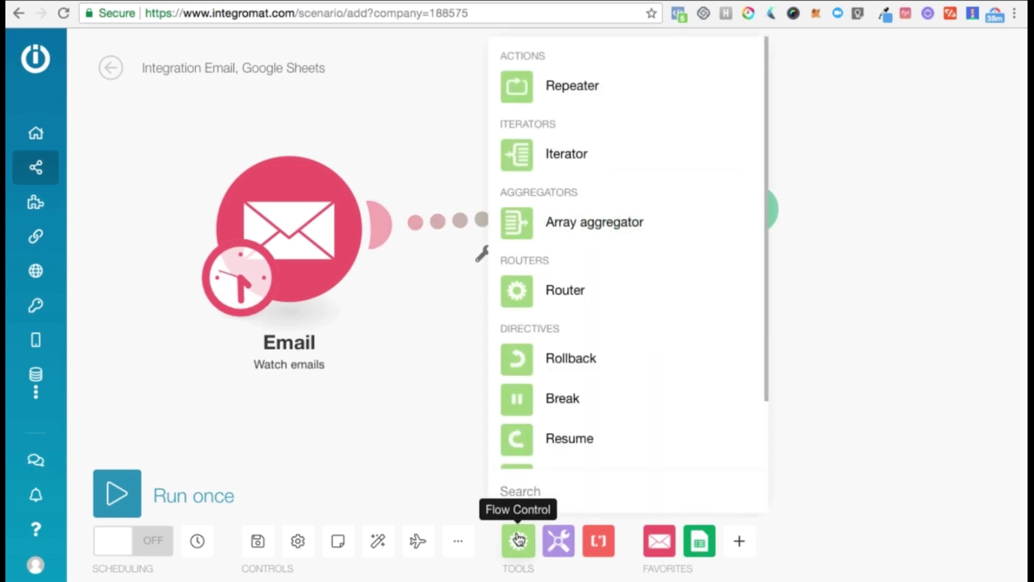
pyautogui.click(423, 334)
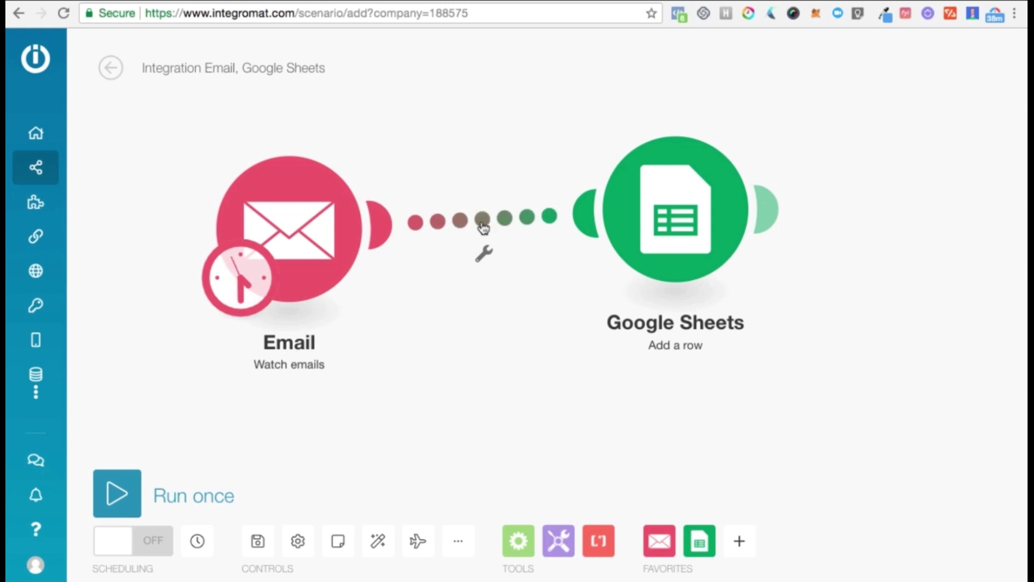
pyautogui.click(483, 226)
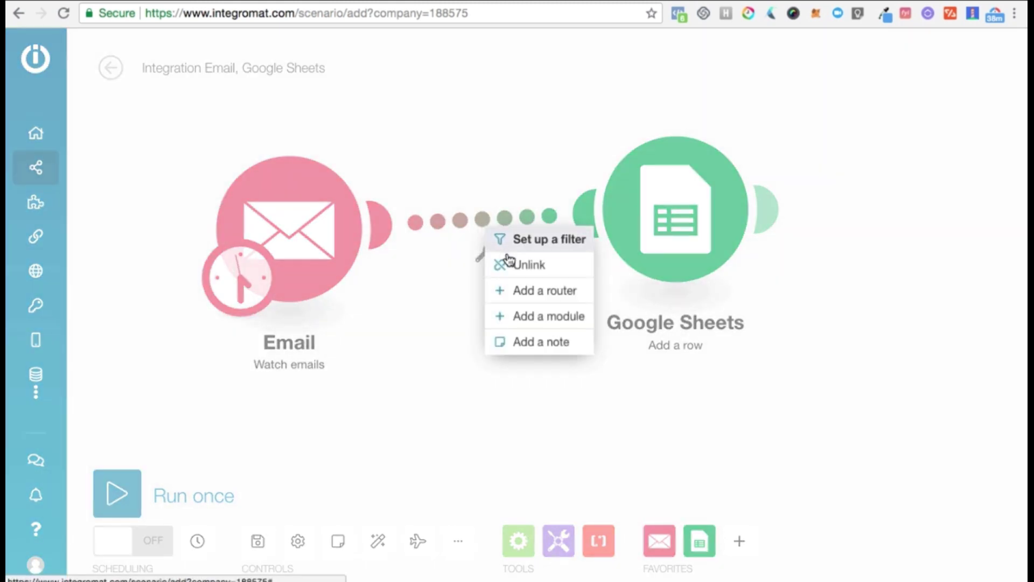
pyautogui.click(547, 303)
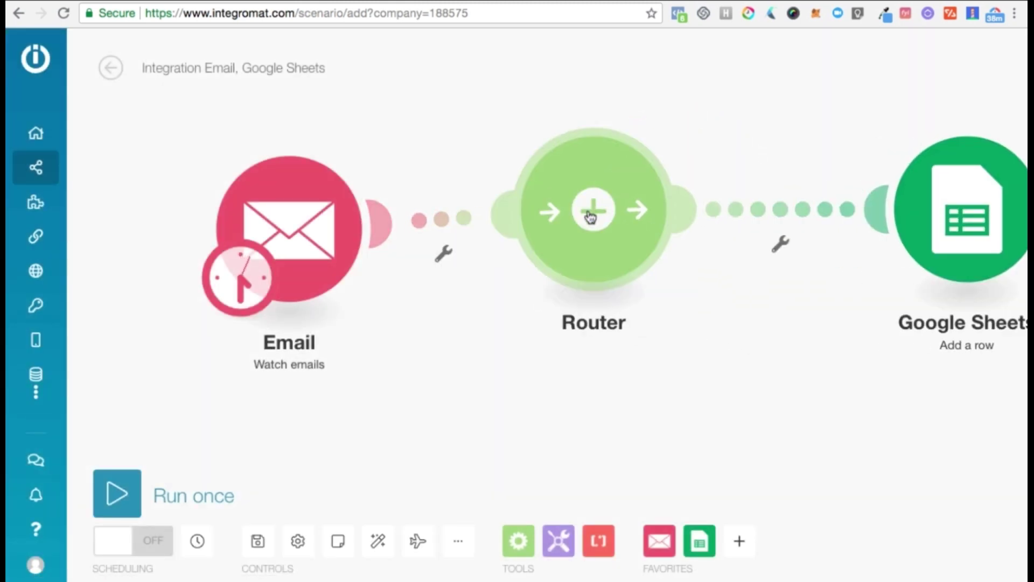
pyautogui.click(612, 254)
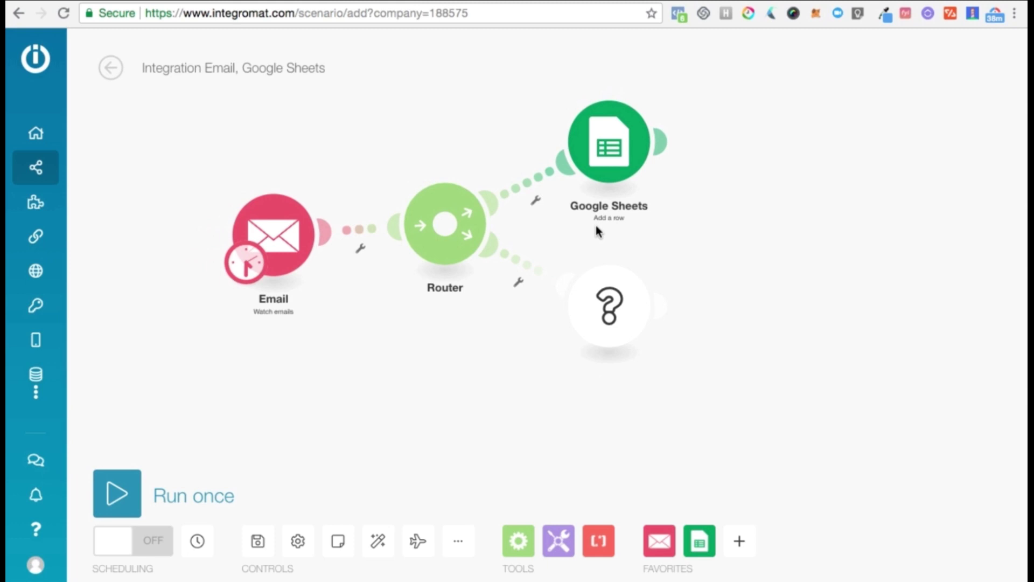
# Make the second route's module a Slack Create a message action.
pyautogui.click(593, 293)
pyautogui.write('s')
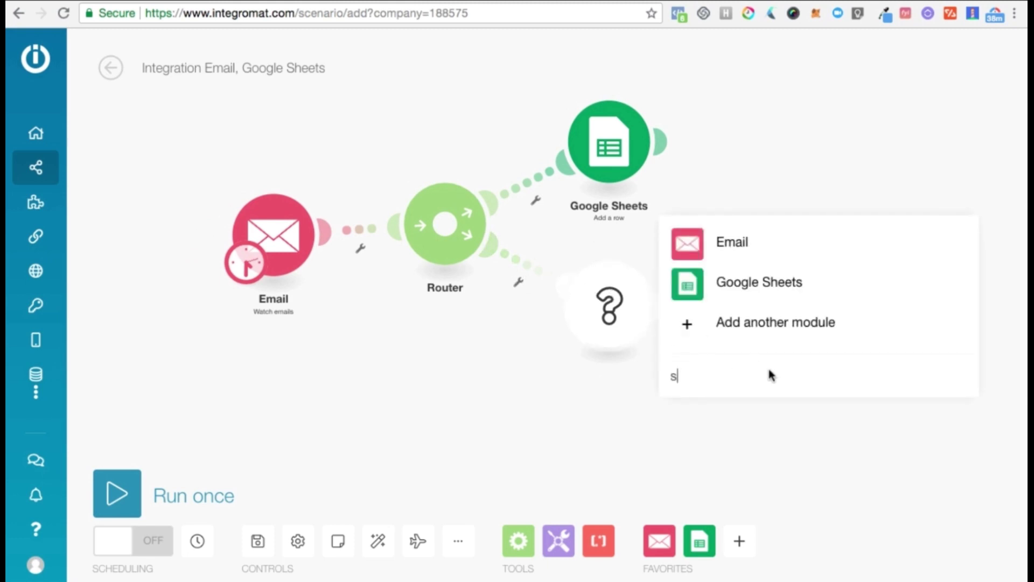
pyautogui.write('lack')
pyautogui.click(693, 295)
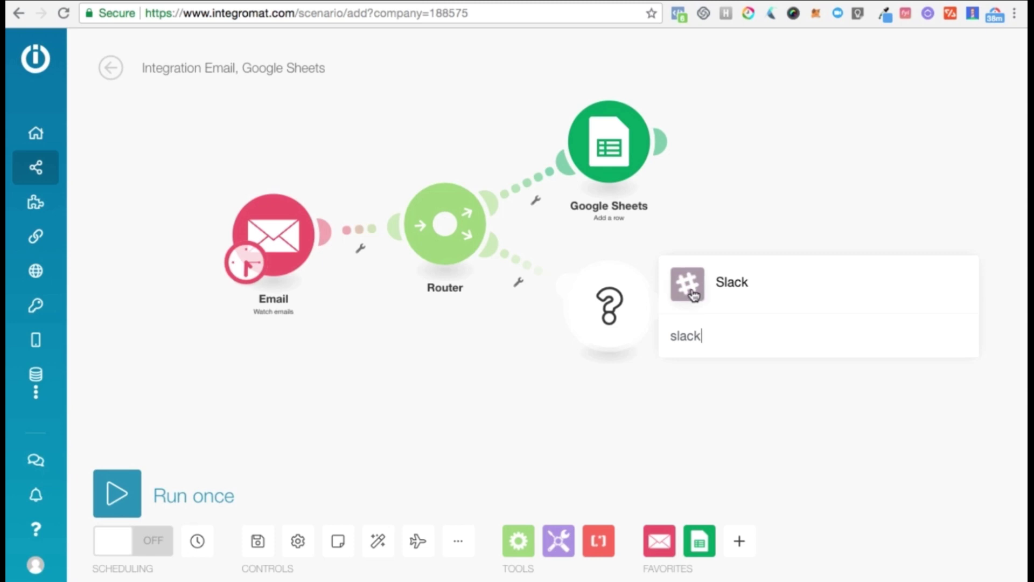
pyautogui.scroll(-1, 734, 134)
pyautogui.scroll(-2, 733, 135)
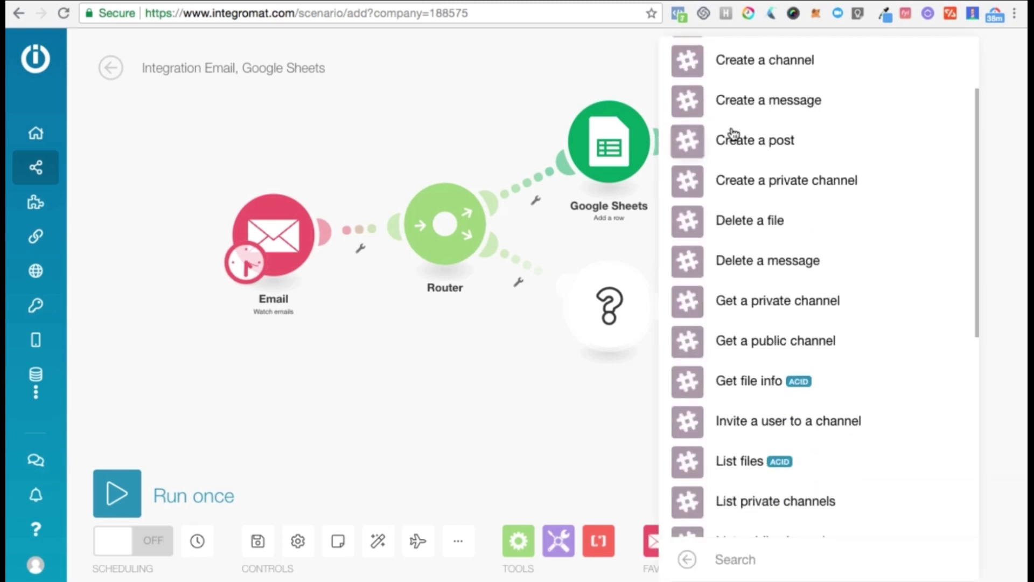
pyautogui.scroll(3, 731, 132)
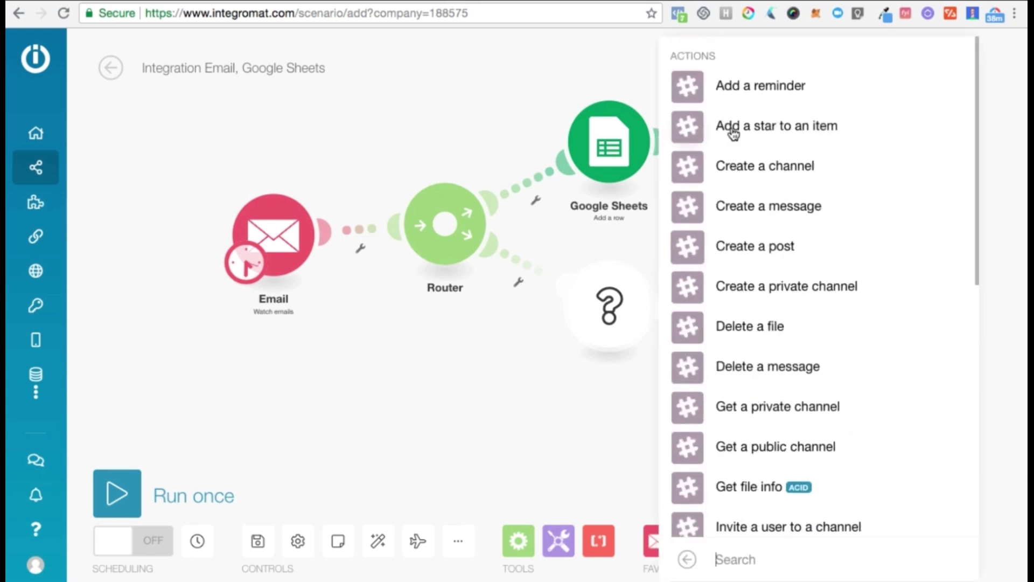
pyautogui.click(689, 207)
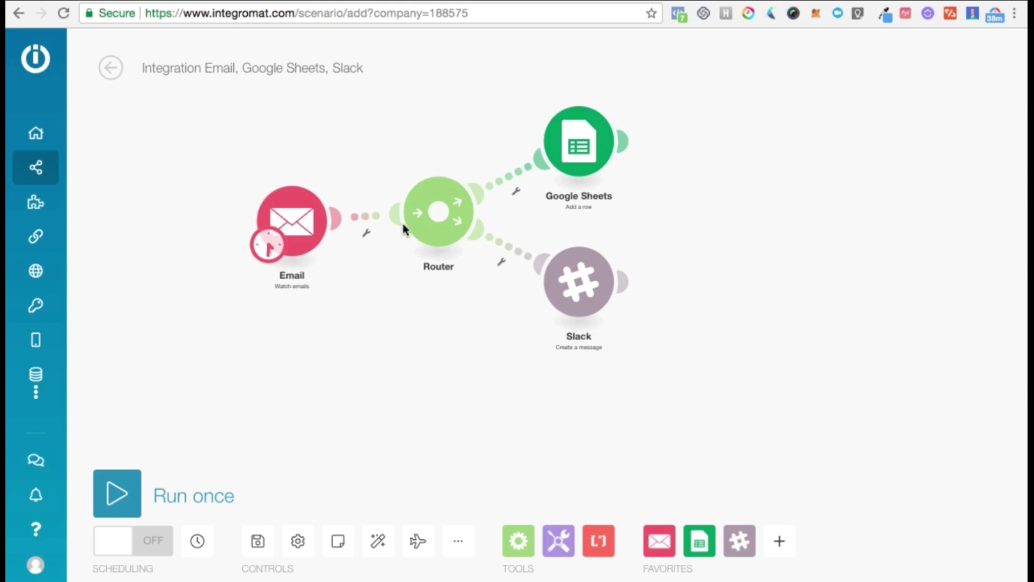
# Add a third route with a JIRA Software Create Issue module.
pyautogui.click(438, 223)
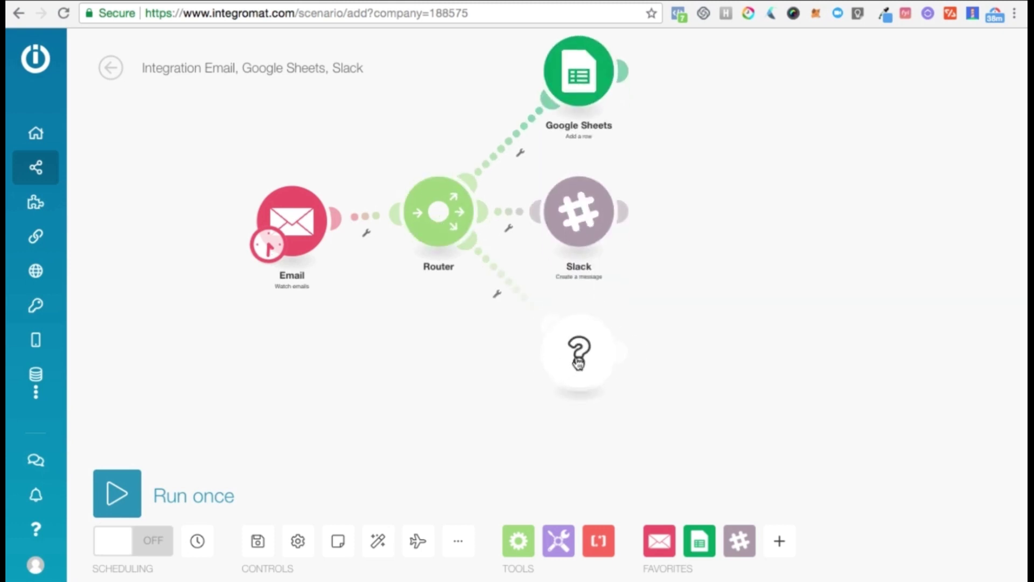
pyautogui.write('j')
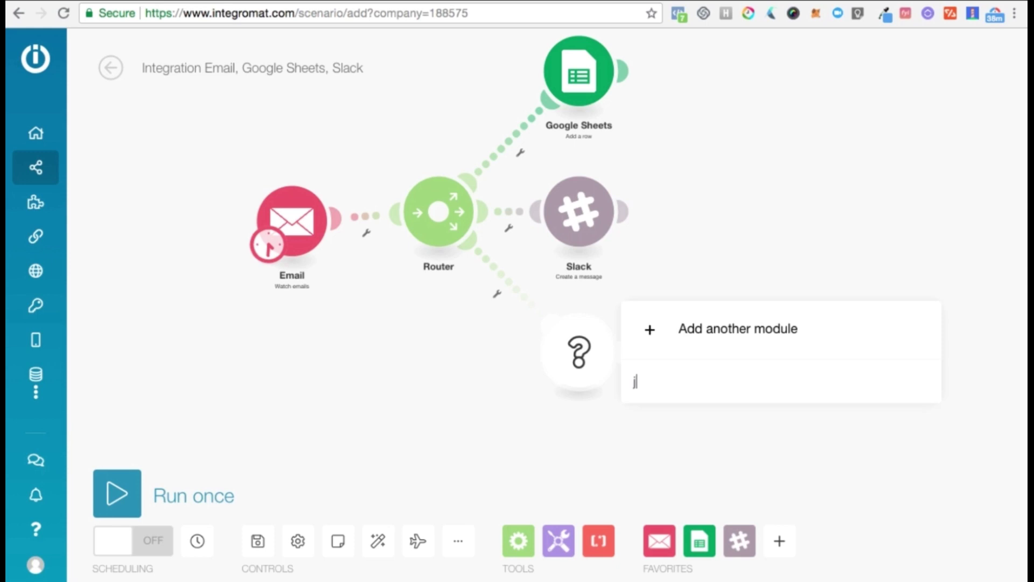
pyautogui.write('ira')
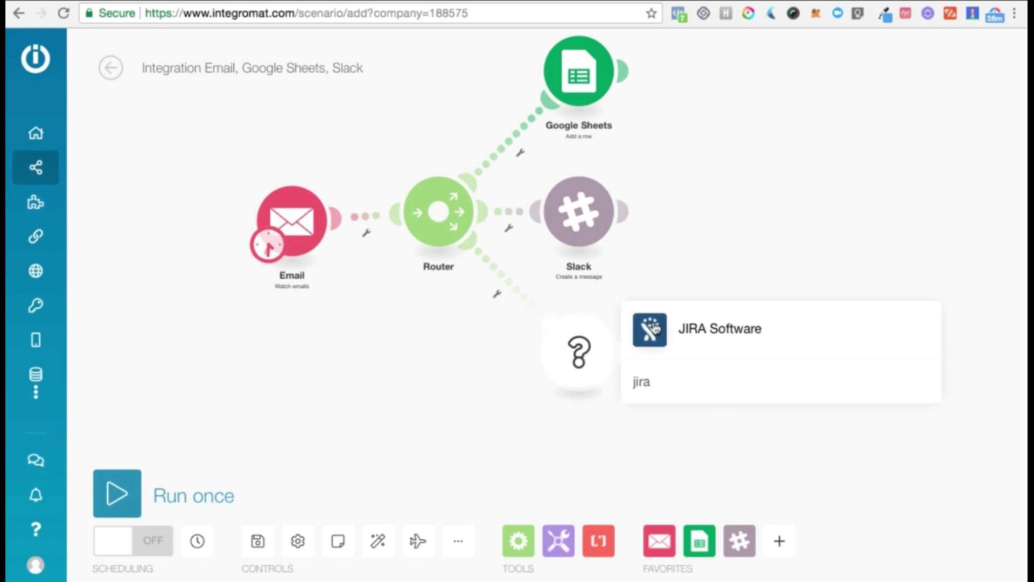
pyautogui.click(655, 328)
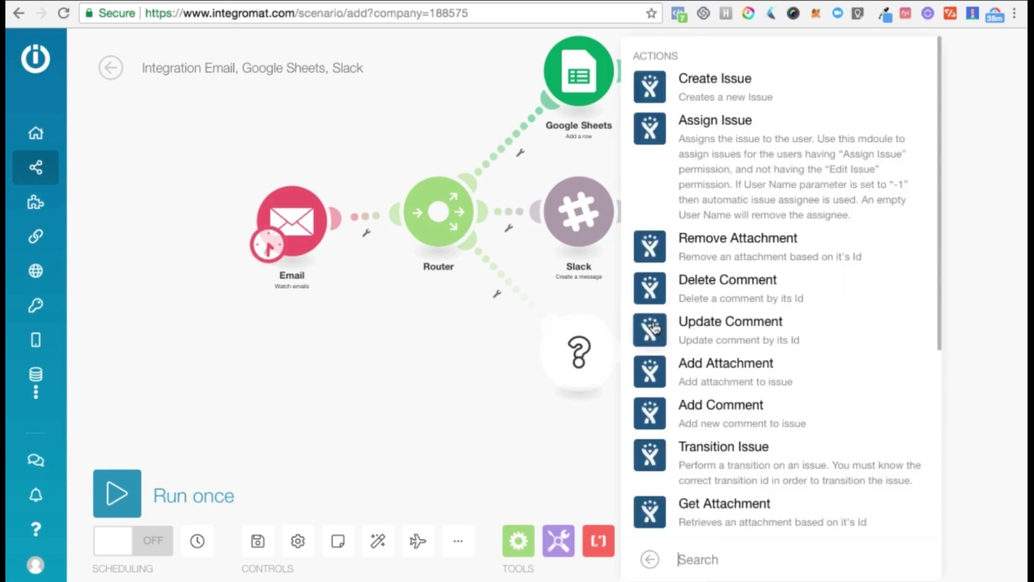
pyautogui.click(649, 96)
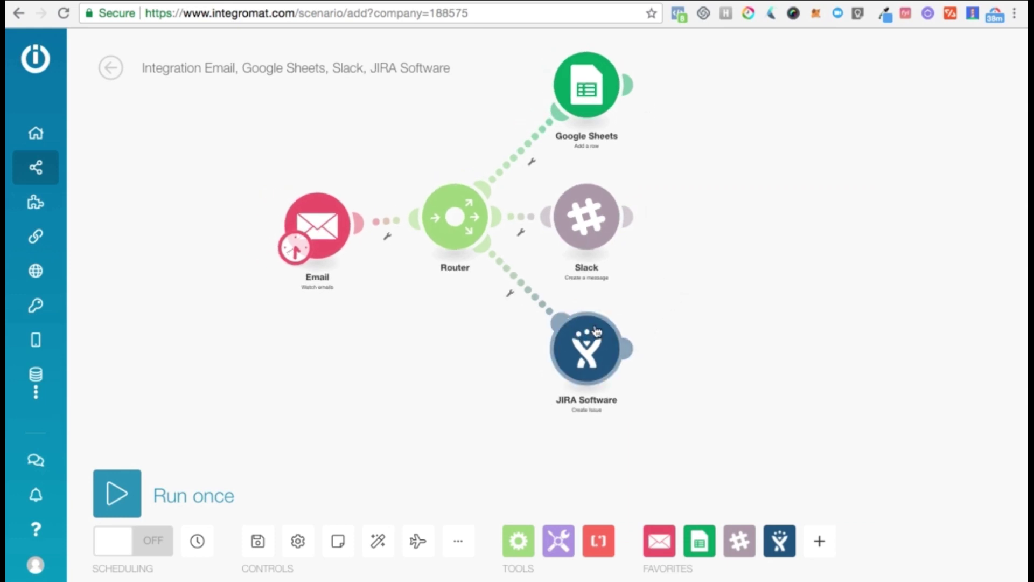
# Add a ClickUp 'Create Task in List' module after the JIRA Software Create Issue module.
pyautogui.click(633, 349)
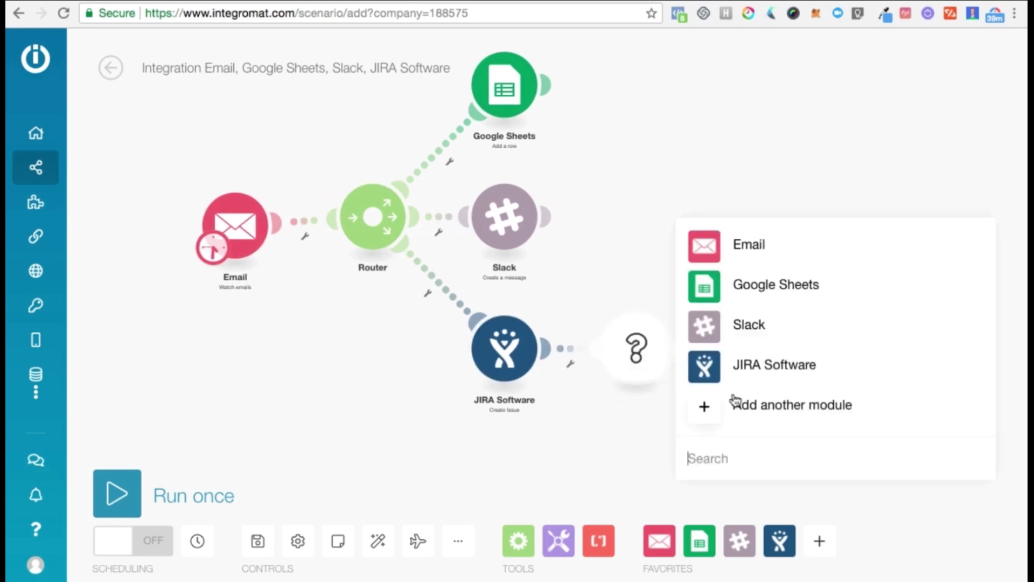
pyautogui.write('click')
pyautogui.click(699, 284)
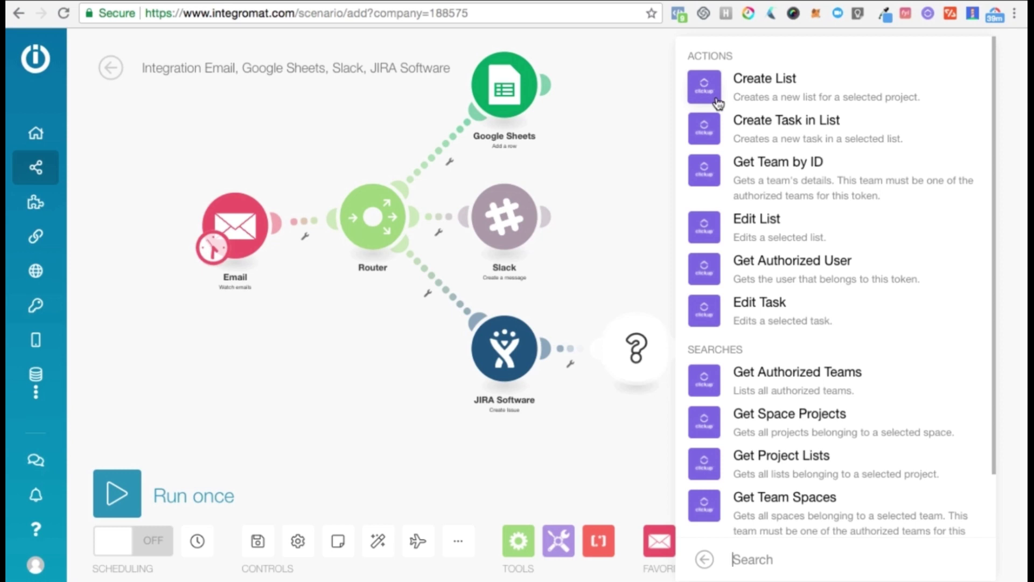
pyautogui.click(713, 139)
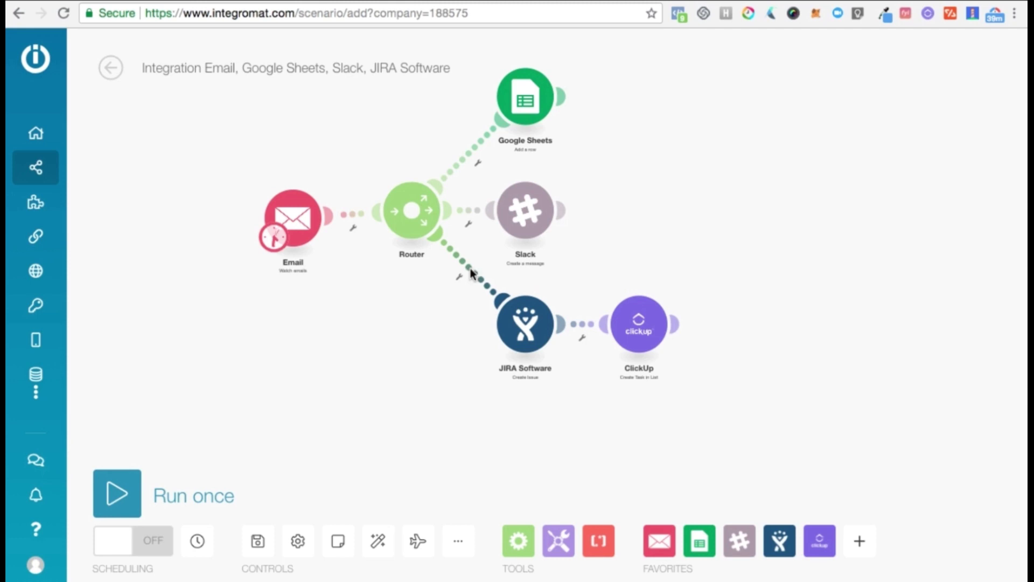
pyautogui.click(473, 276)
# Filter the JIRA route so only one sender's e-mail address passes, labelled 'sender:' plus that address.
pyautogui.click(493, 286)
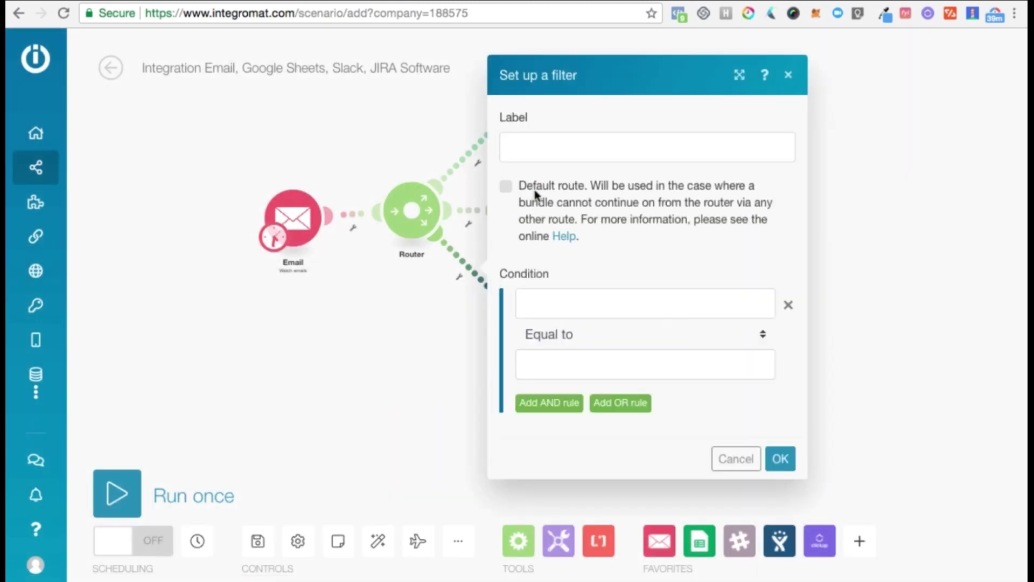
pyautogui.click(548, 144)
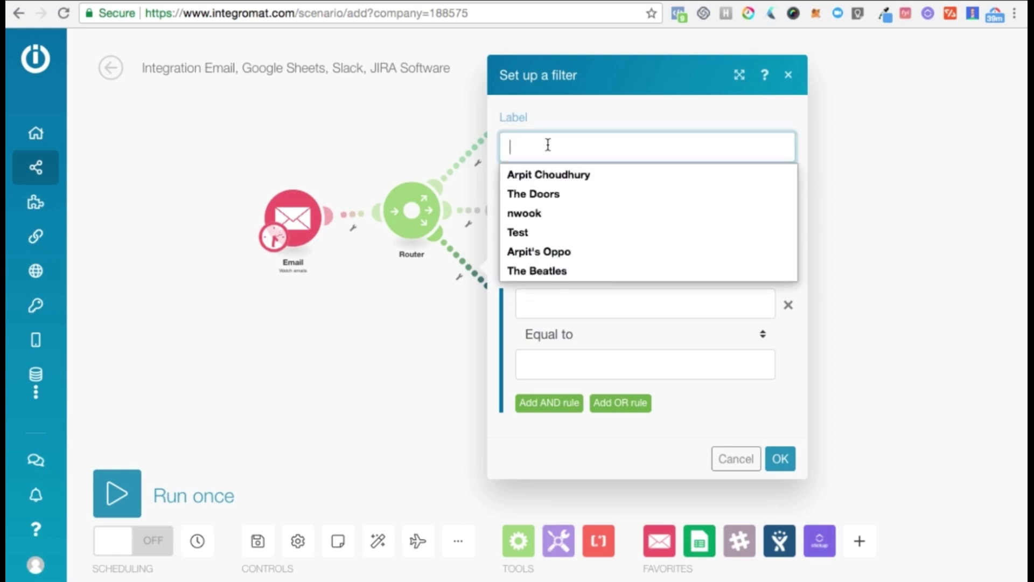
pyautogui.write('s')
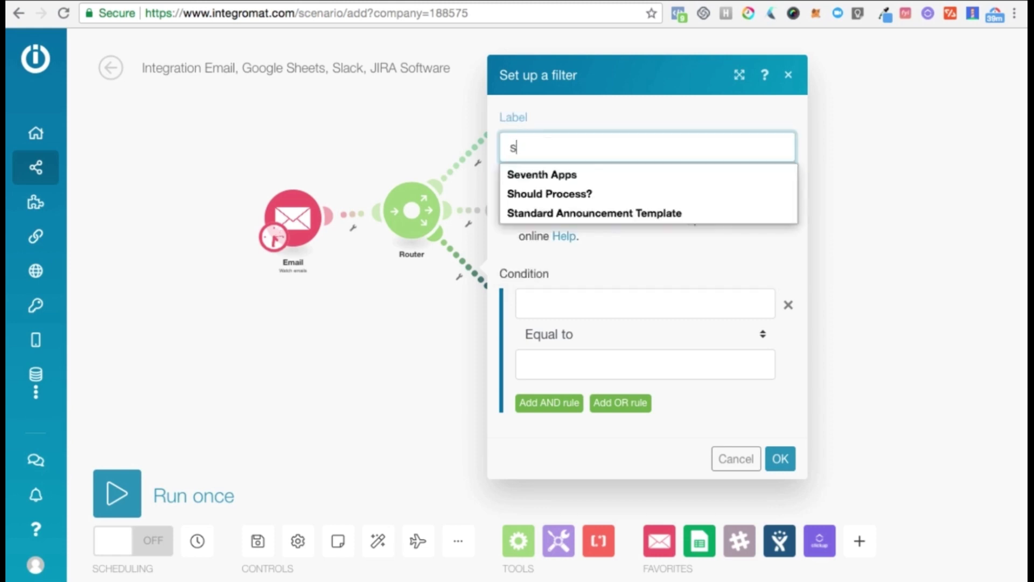
pyautogui.write('ender: ')
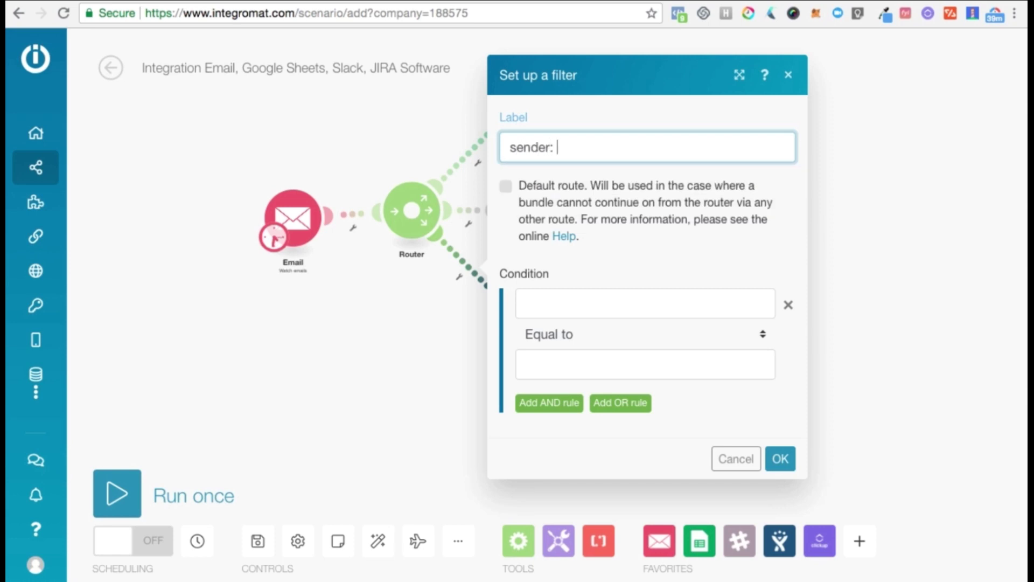
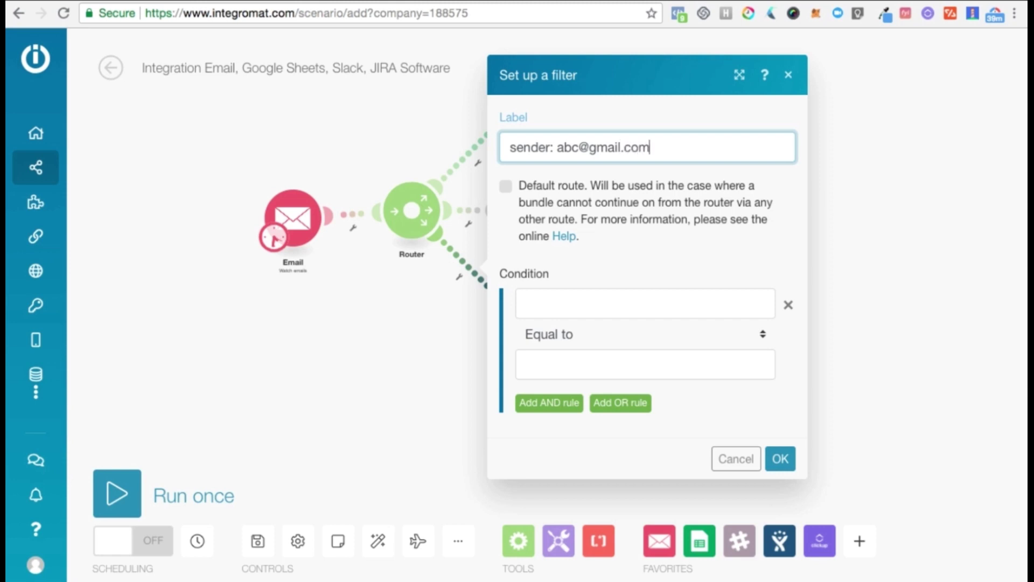
pyautogui.click(574, 300)
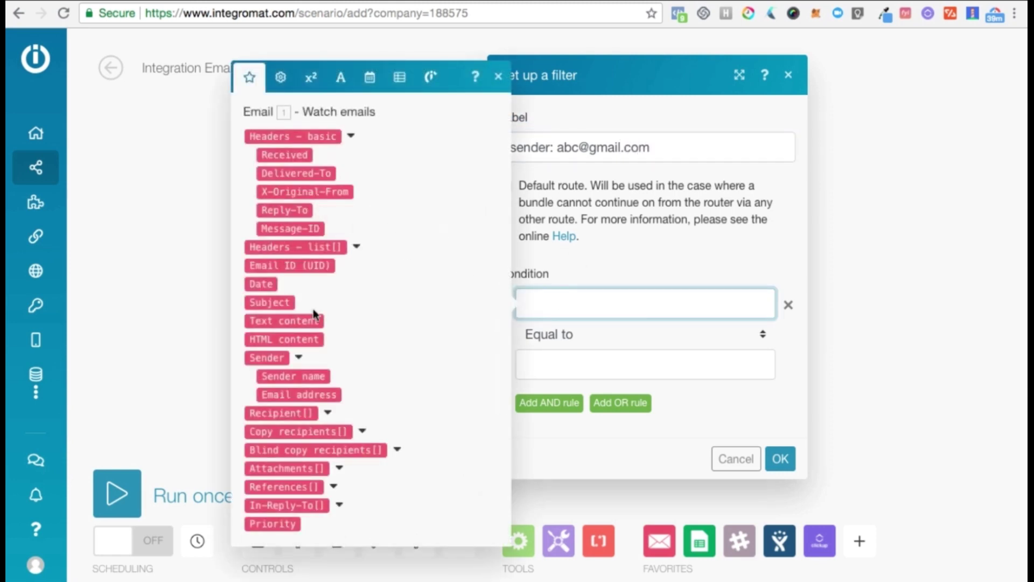
pyautogui.click(308, 399)
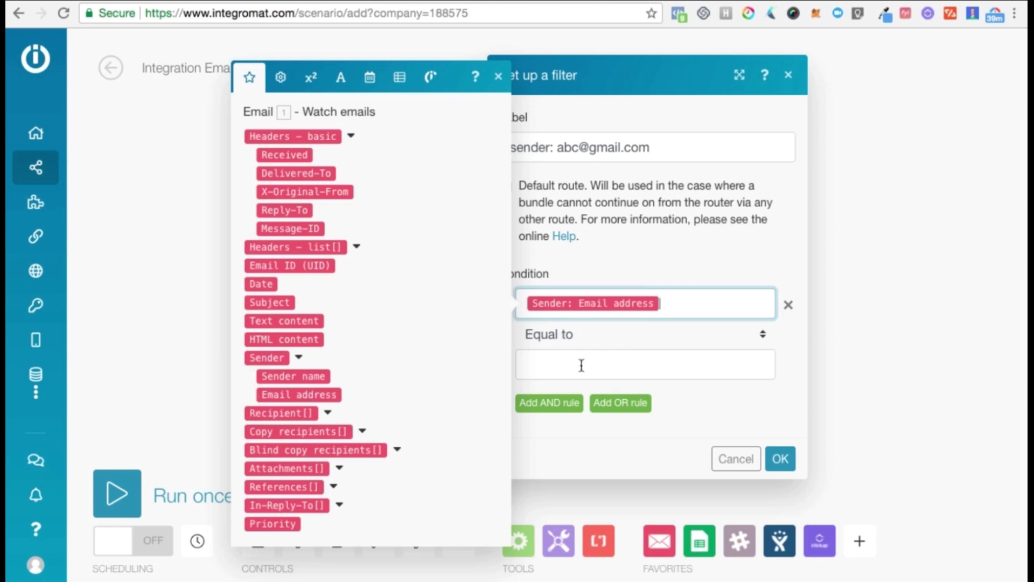
pyautogui.click(581, 365)
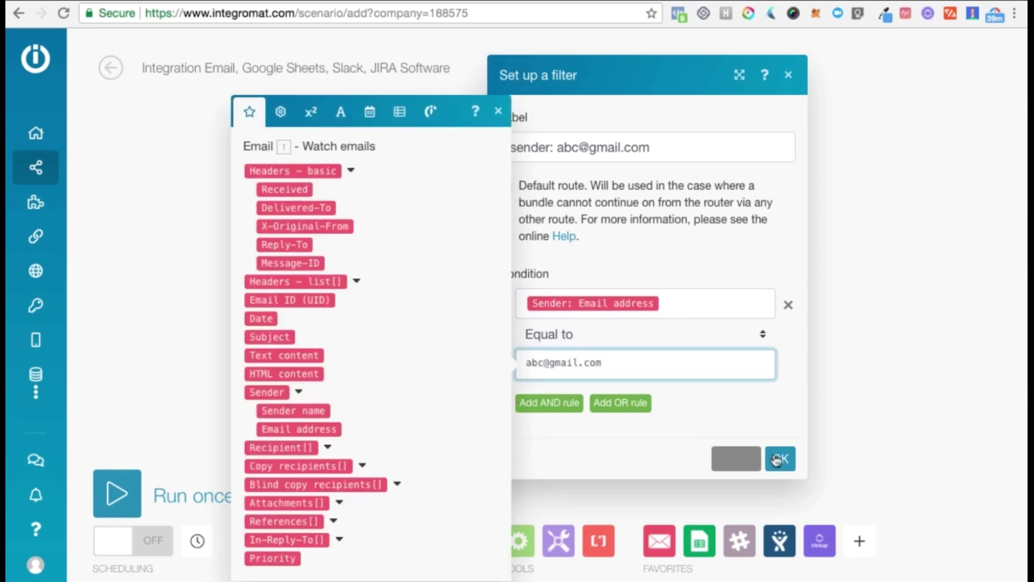
pyautogui.click(776, 459)
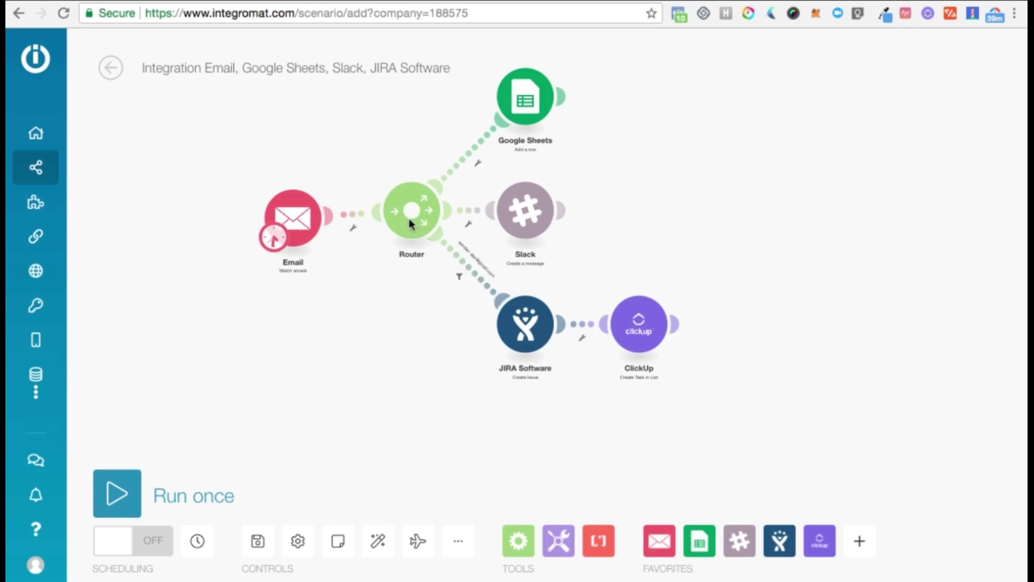
# Insert a router between JIRA and ClickUp, and give Slack an Ignore error handler.
pyautogui.click(582, 331)
pyautogui.click(635, 401)
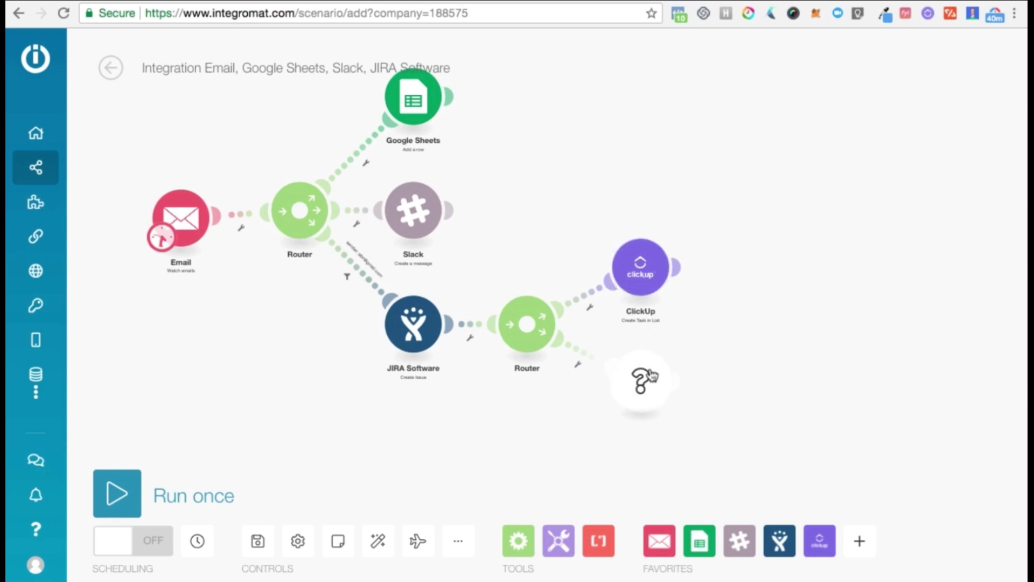
pyautogui.rightClick(417, 218)
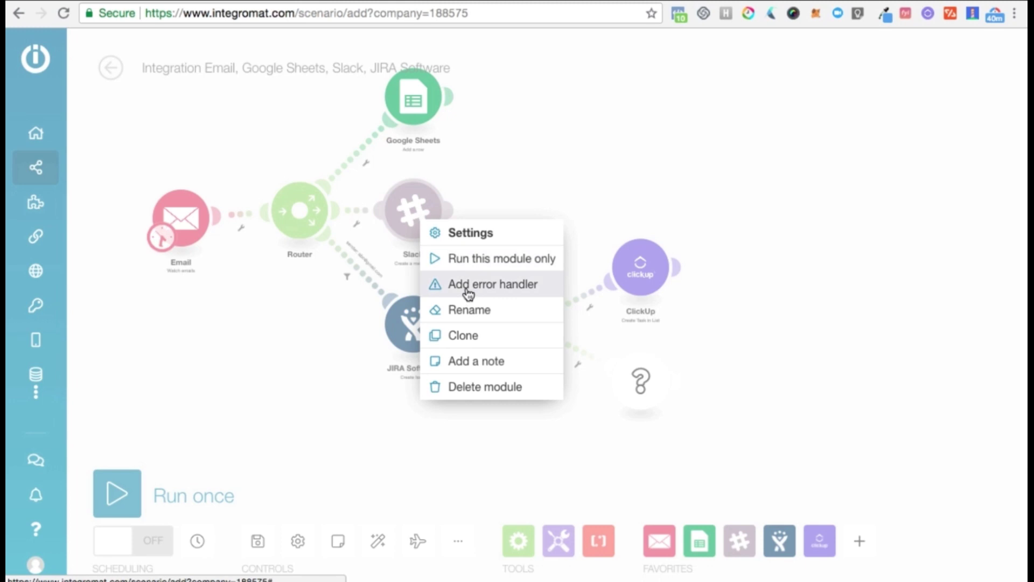
pyautogui.click(467, 293)
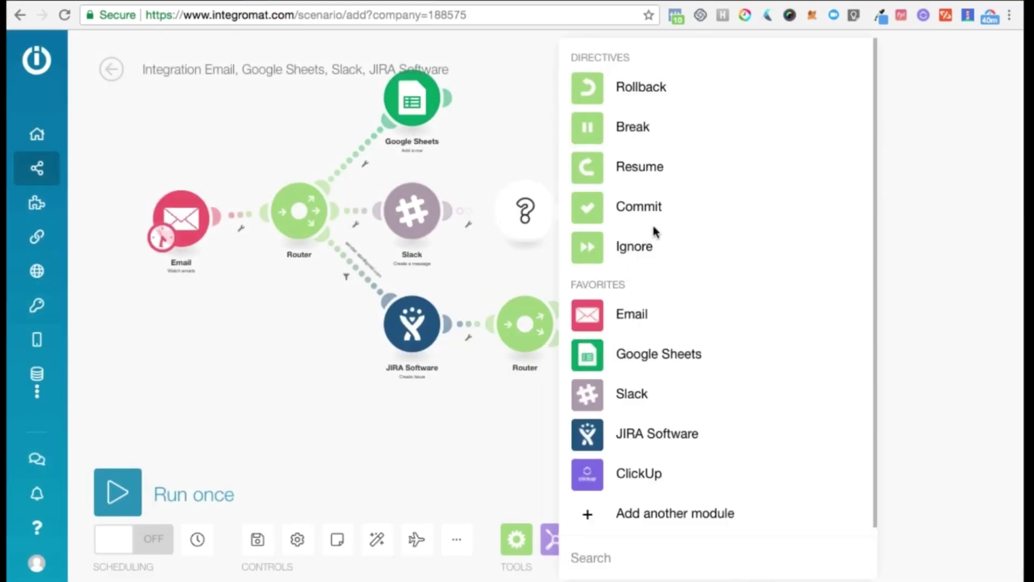
pyautogui.click(603, 249)
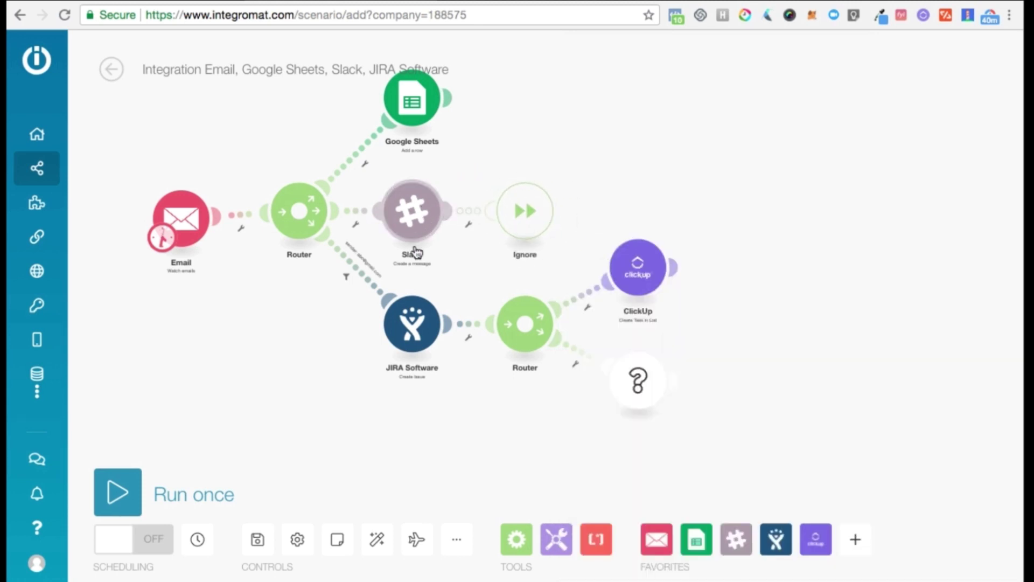
# Rename the JIRA module to 'Specific Email Address'.
pyautogui.rightClick(405, 325)
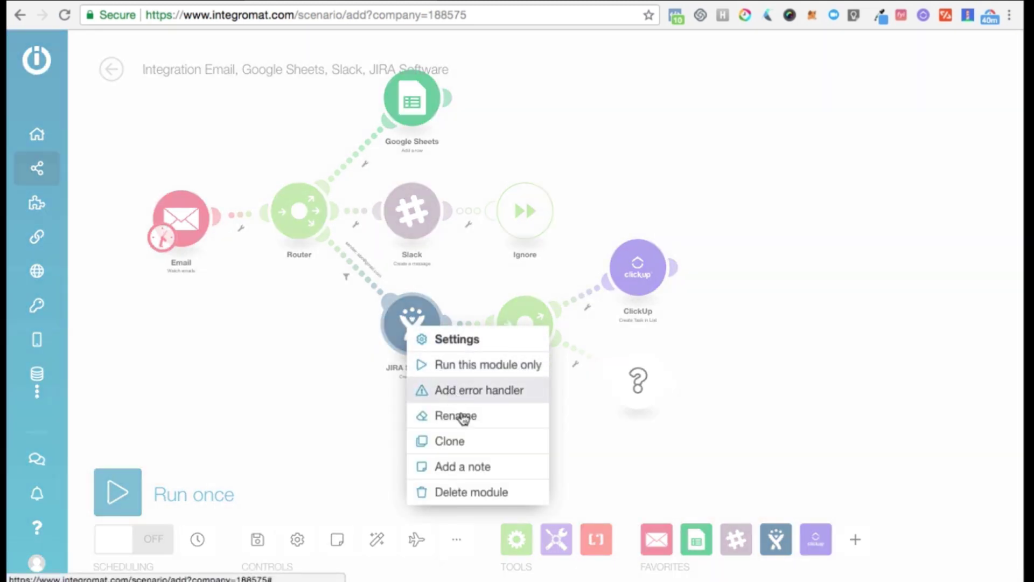
pyautogui.click(464, 418)
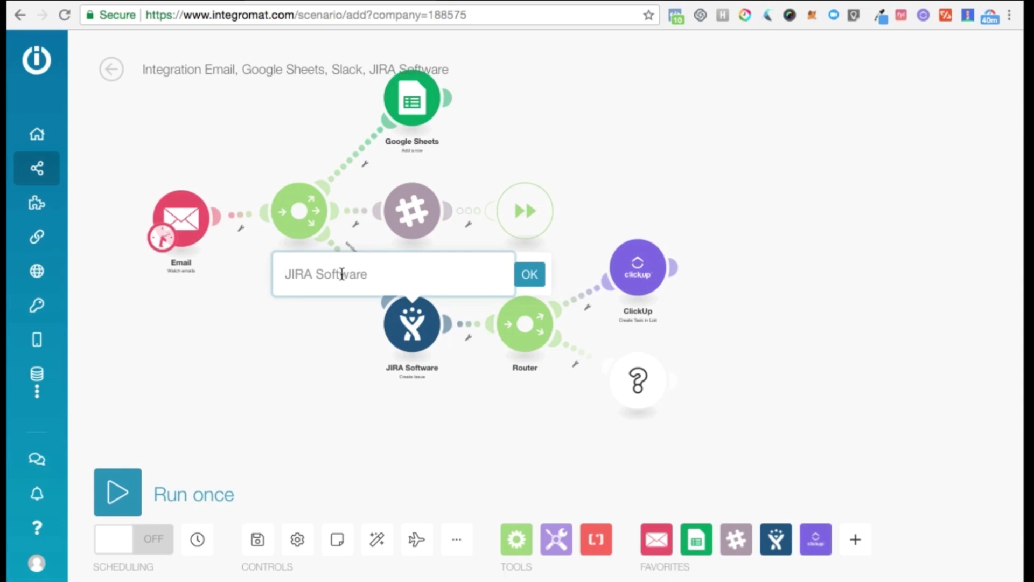
pyautogui.write('Specific')
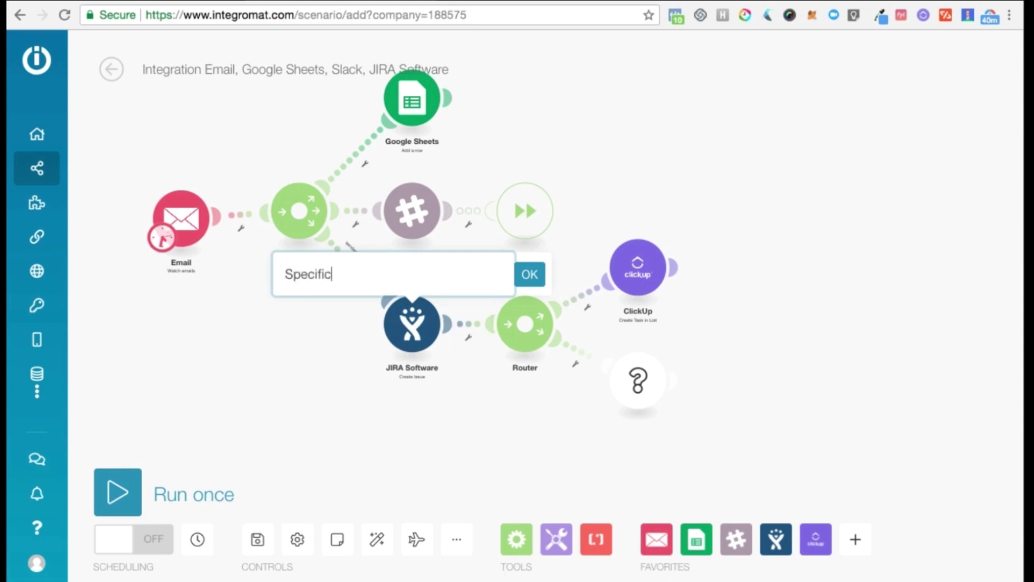
pyautogui.write(' Email Address')
pyautogui.press('Return')
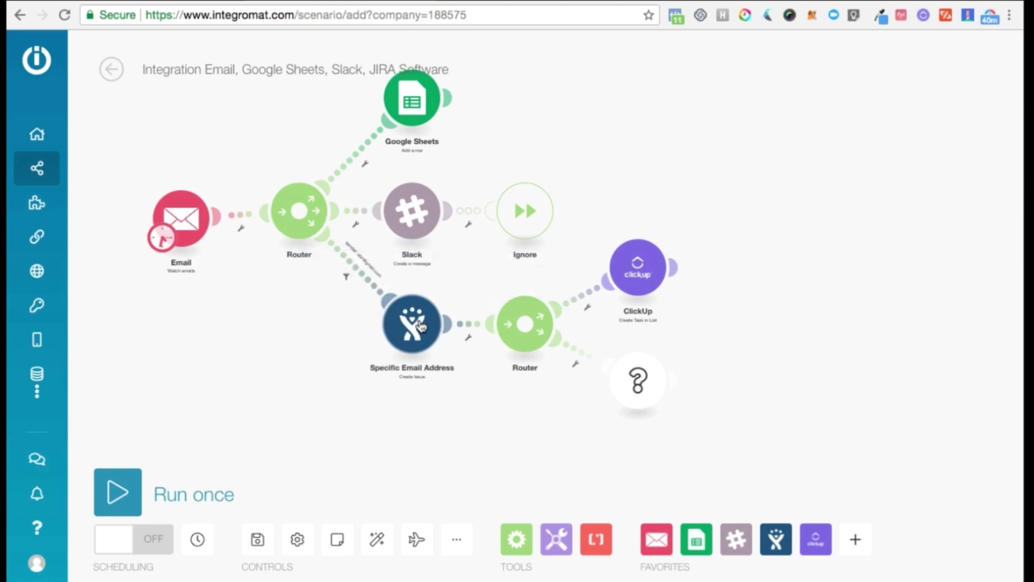
# Attach the note 'Creates an issue' to that module and nudge the Email trigger left.
pyautogui.rightClick(419, 322)
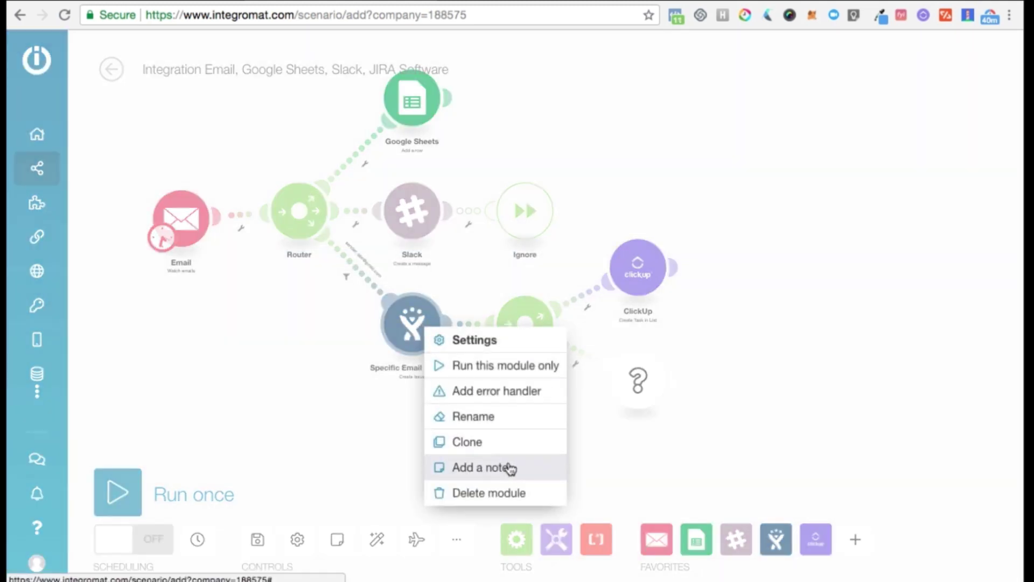
pyautogui.click(507, 464)
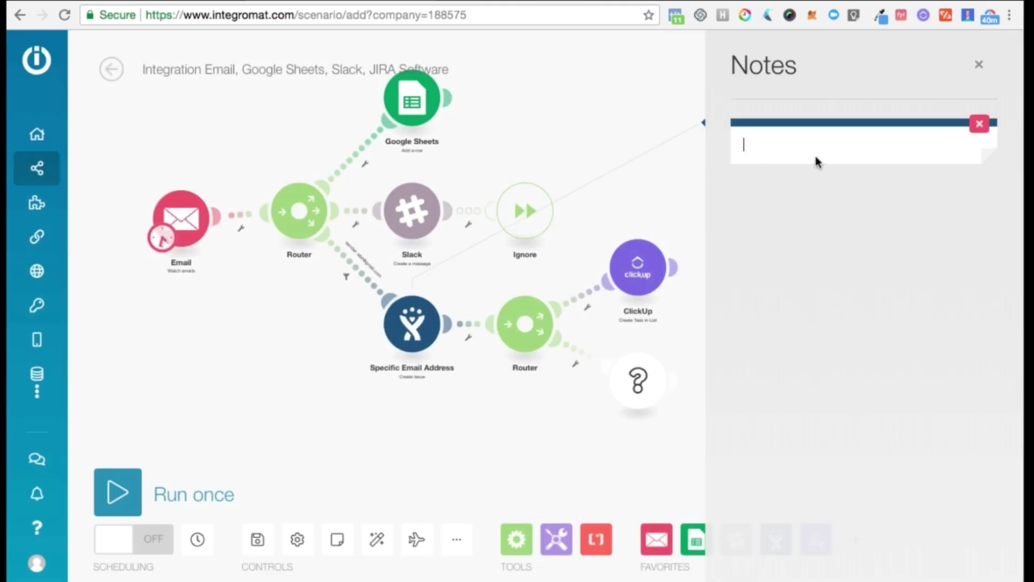
pyautogui.write('Creates an issue')
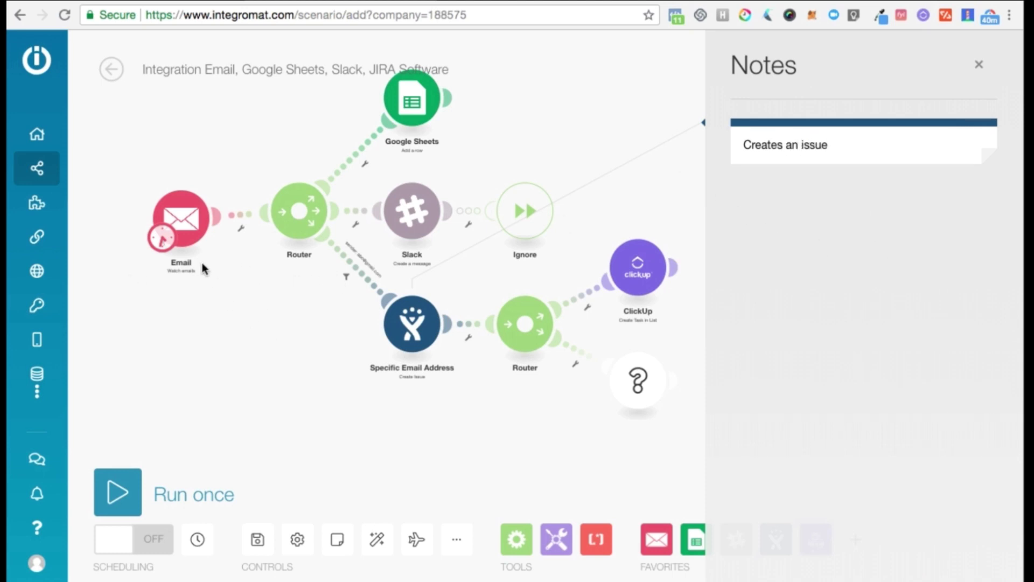
pyautogui.moveTo(159, 204); pyautogui.dragTo(143, 205)
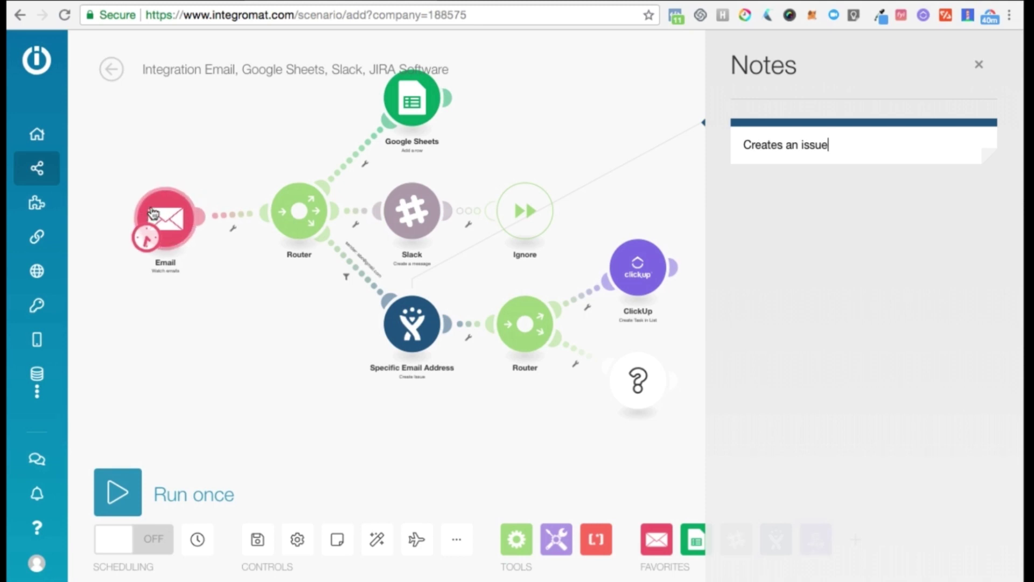
# Close the Notes panel and scroll the Tools module list down to Transformers.
pyautogui.click(979, 64)
pyautogui.click(557, 539)
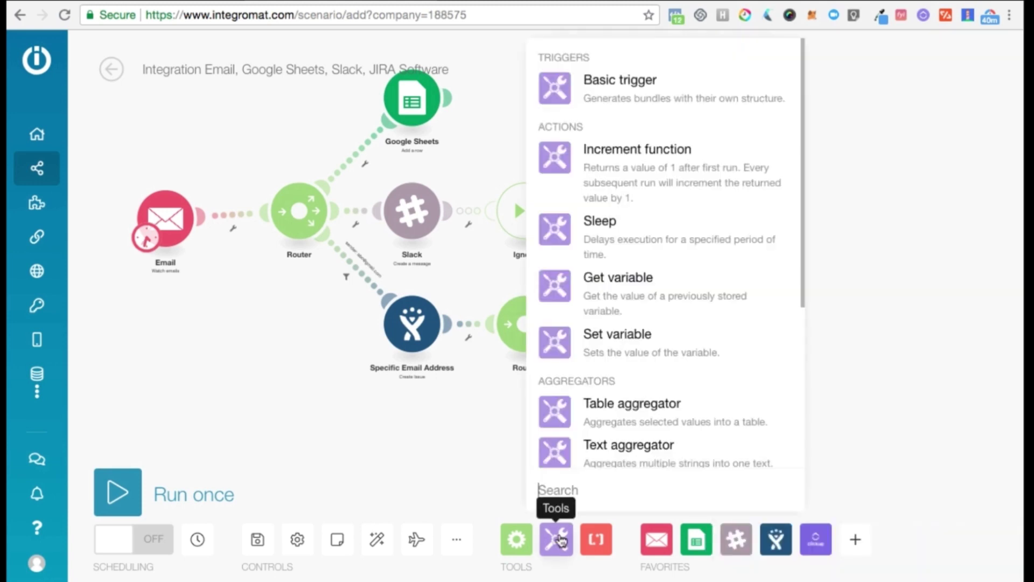
pyautogui.scroll(-3, 596, 135)
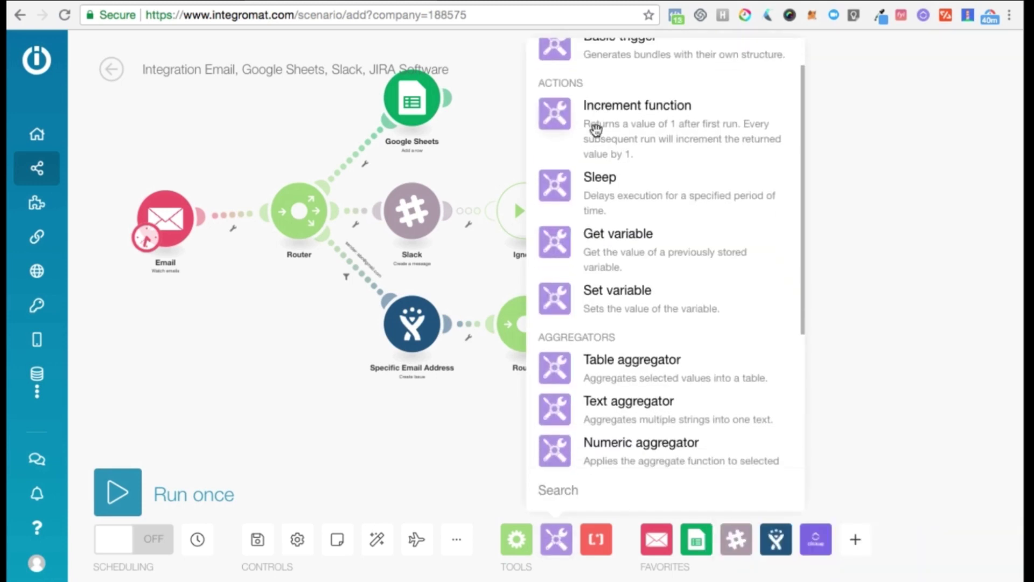
pyautogui.scroll(-3, 596, 130)
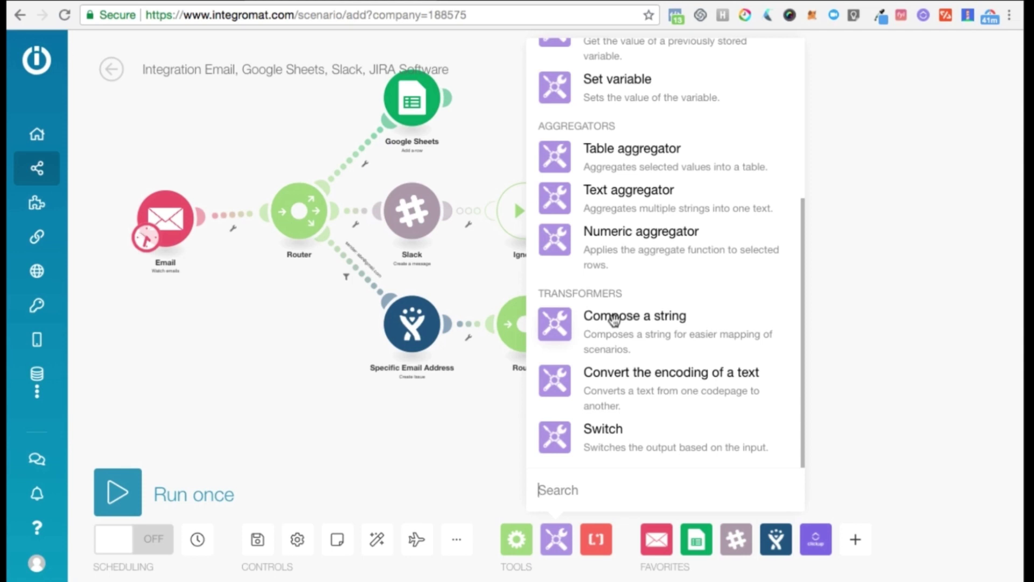
# Insert a Compose a string Tools module between Email and Router, shifting Email further left.
pyautogui.click(614, 320)
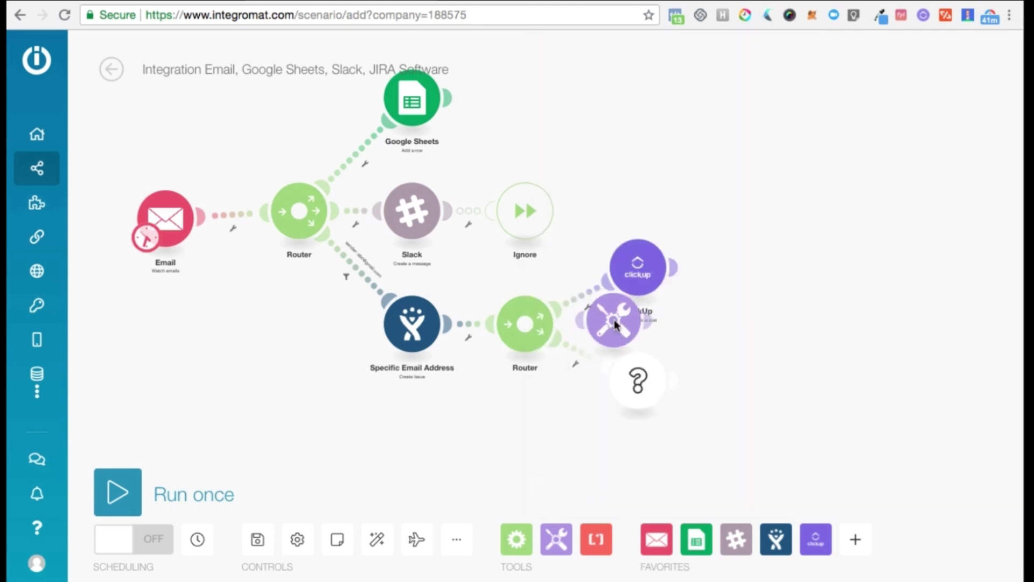
pyautogui.moveTo(612, 323); pyautogui.dragTo(242, 222)
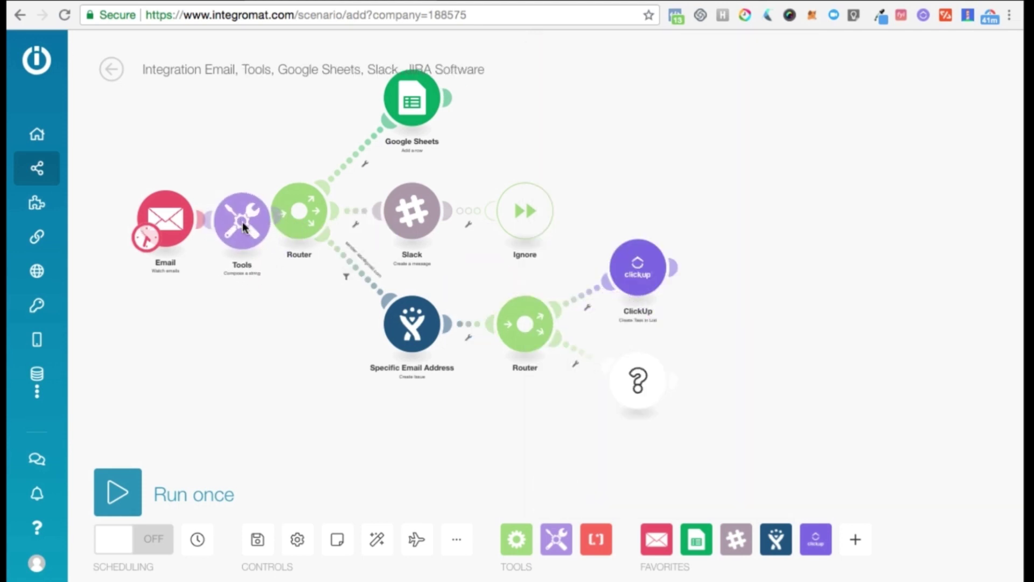
pyautogui.moveTo(177, 219); pyautogui.dragTo(116, 212)
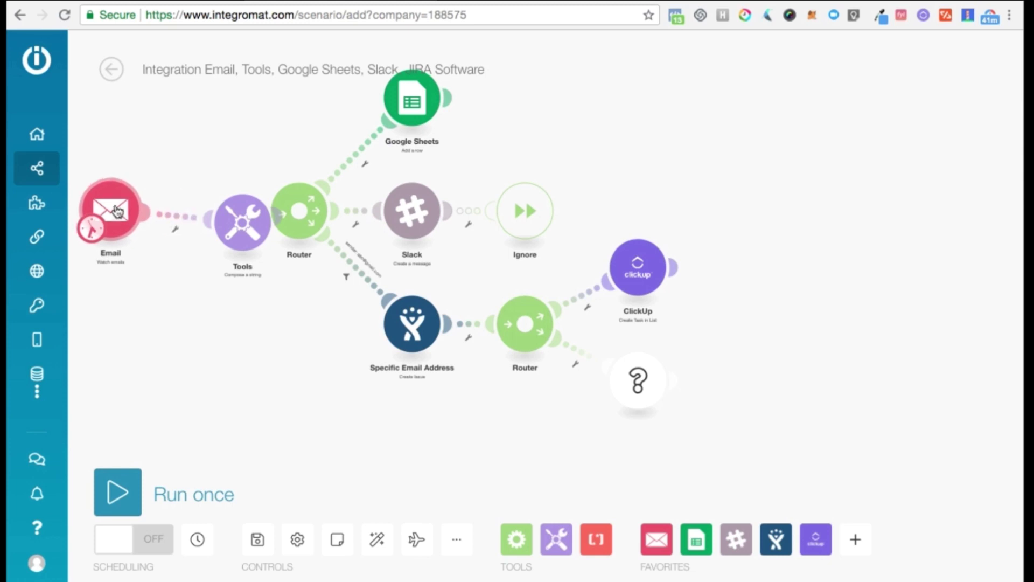
pyautogui.moveTo(224, 235); pyautogui.dragTo(194, 235)
# Compose 'New email received from:' with sender name, then Text content on a second line.
pyautogui.click(227, 228)
pyautogui.click(354, 225)
pyautogui.write('Ne')
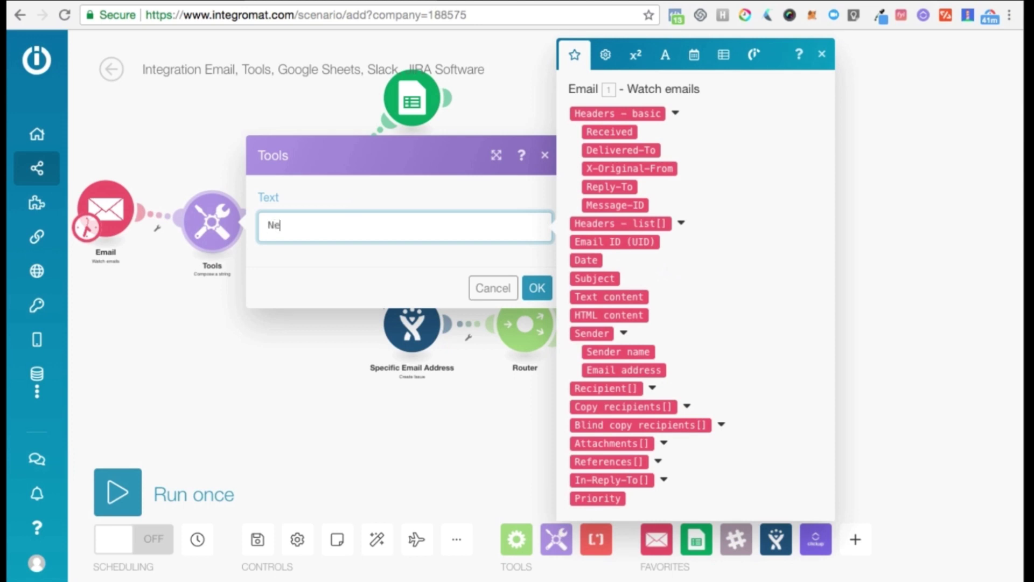
pyautogui.write('w email received from:')
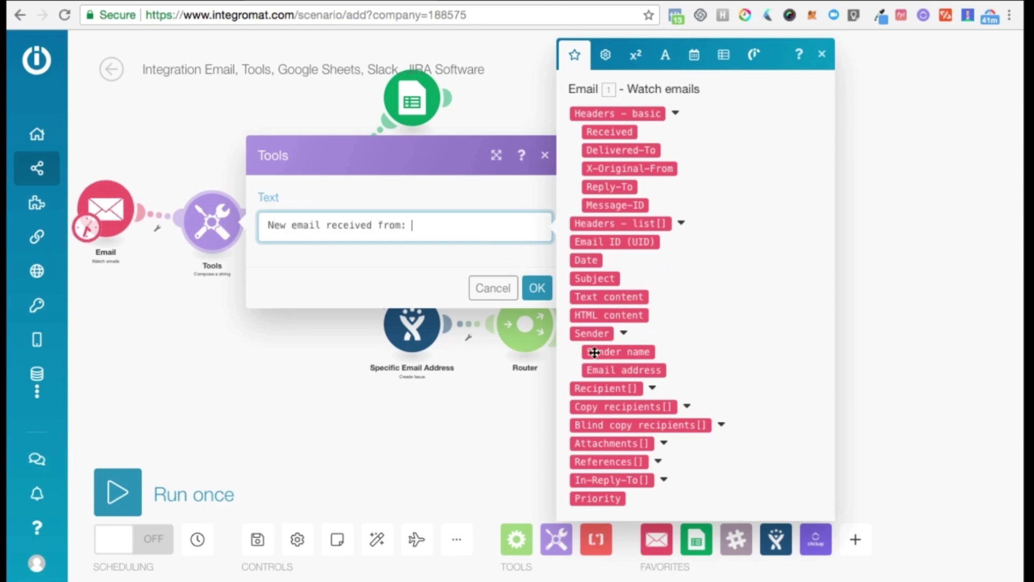
pyautogui.click(595, 351)
pyautogui.press('Return')
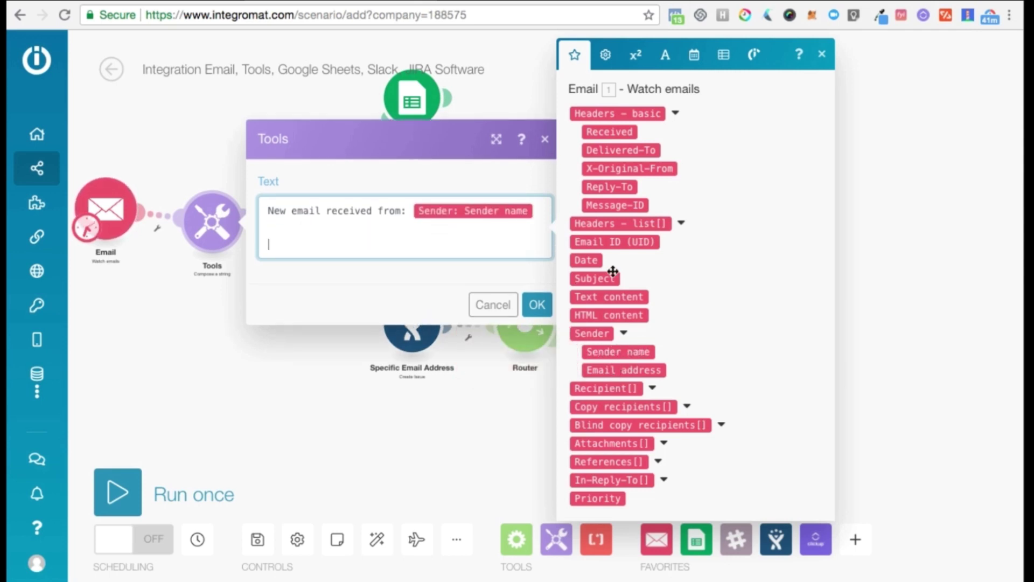
pyautogui.click(606, 295)
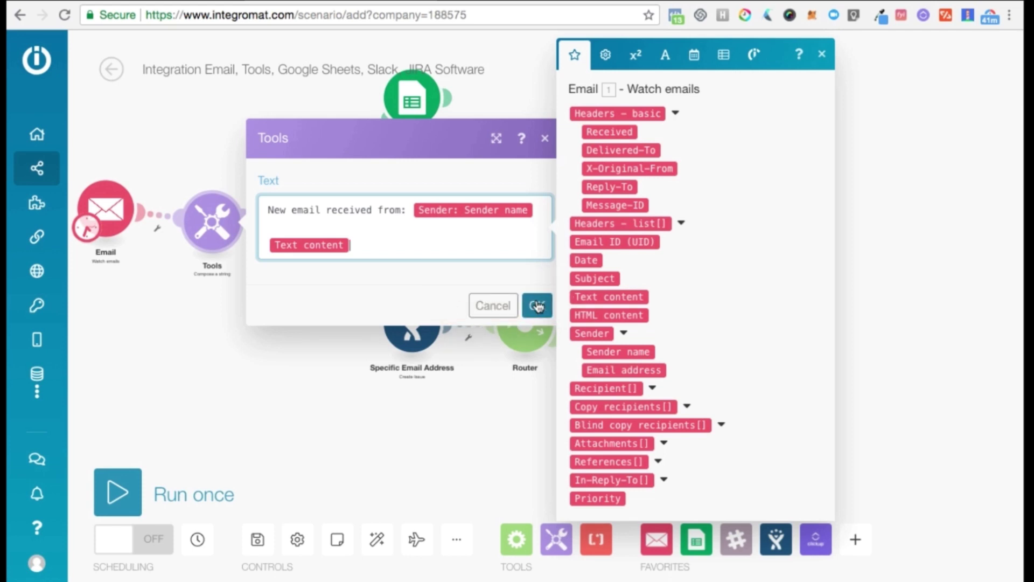
pyautogui.click(537, 306)
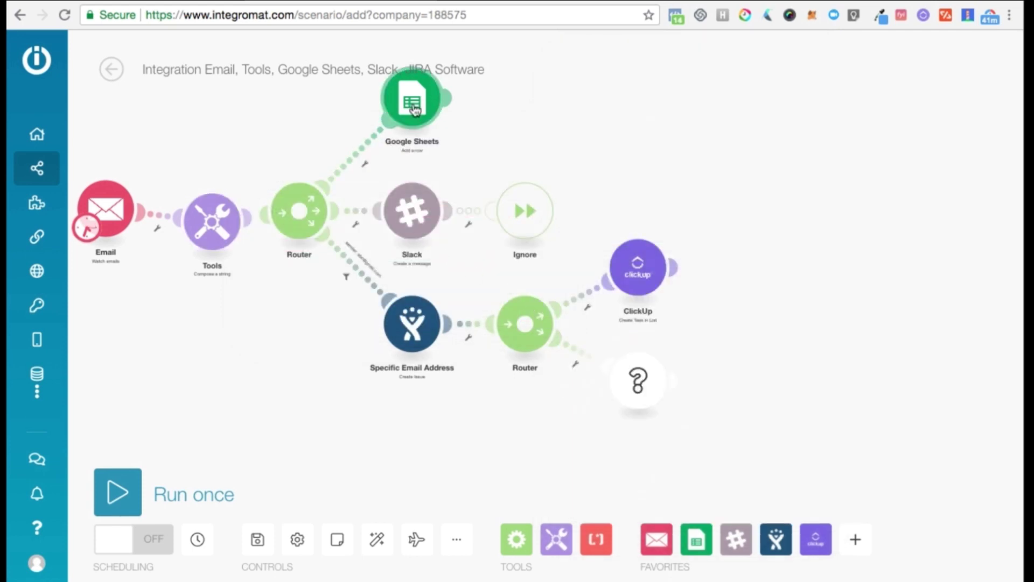
# Point Google Sheets at Test_Name_Email, Sheet1, mapping the composed Text into the Email column.
pyautogui.click(413, 102)
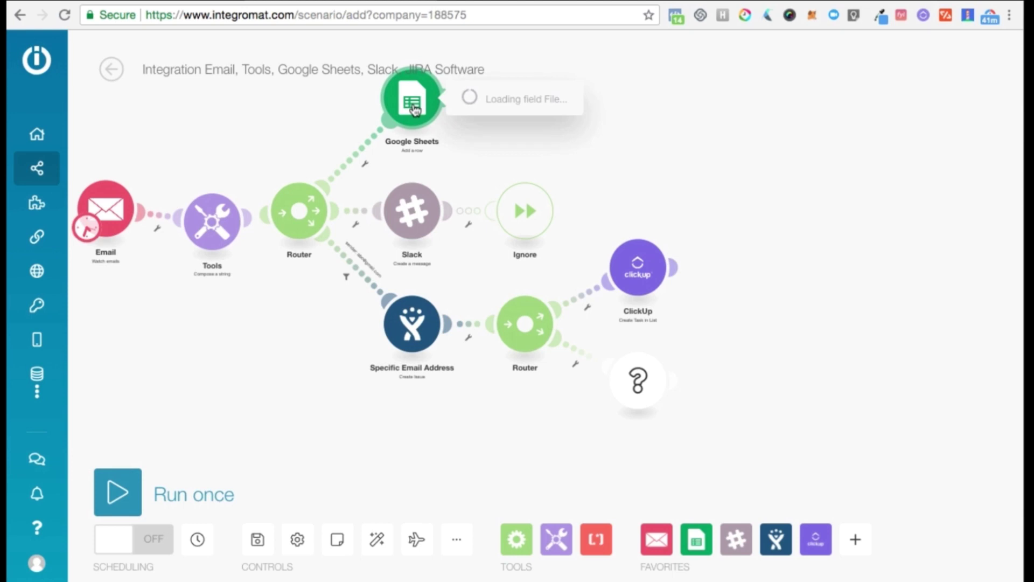
pyautogui.click(591, 239)
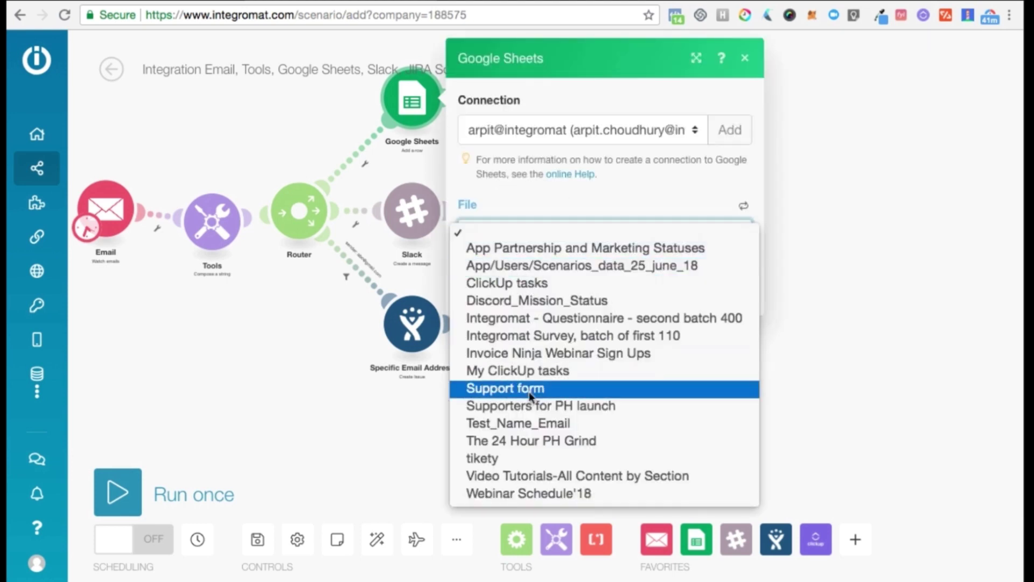
pyautogui.click(524, 421)
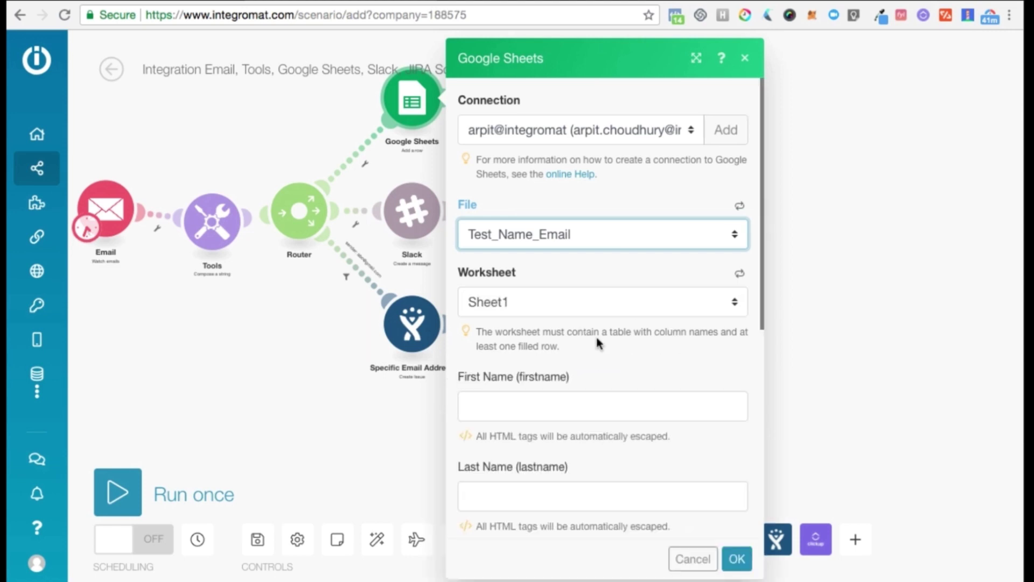
pyautogui.scroll(-3, 587, 338)
pyautogui.click(512, 480)
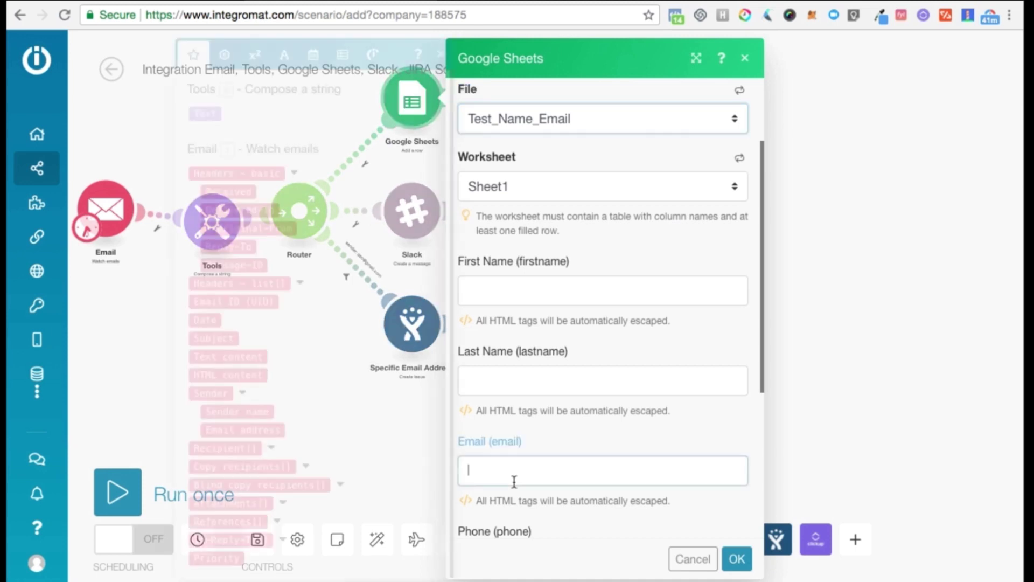
pyautogui.click(210, 114)
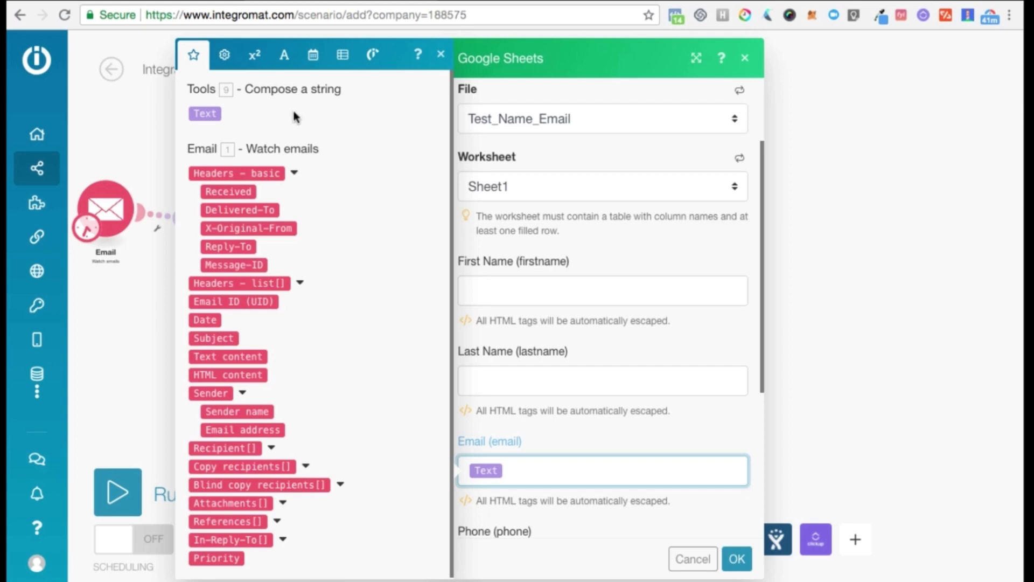
# Browse the general, math, text and binary, and date-time function tabs, then confirm the settings.
pyautogui.click(229, 65)
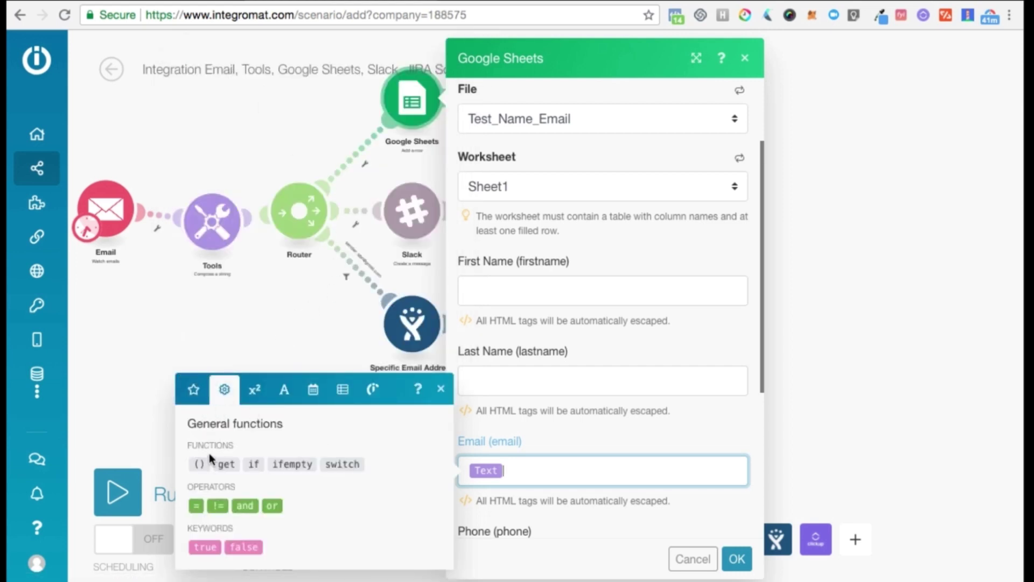
pyautogui.click(264, 393)
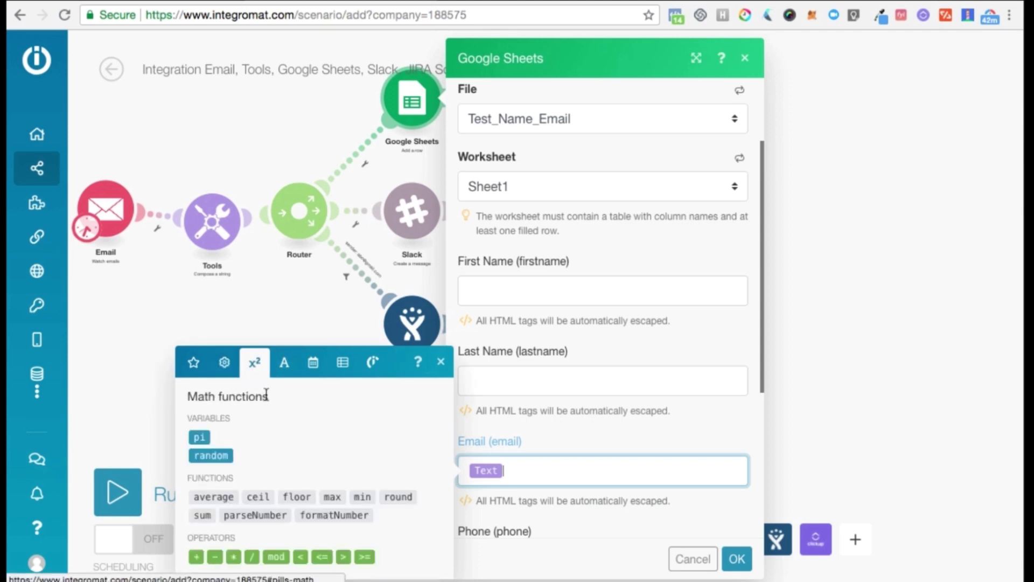
pyautogui.click(285, 367)
pyautogui.click(322, 292)
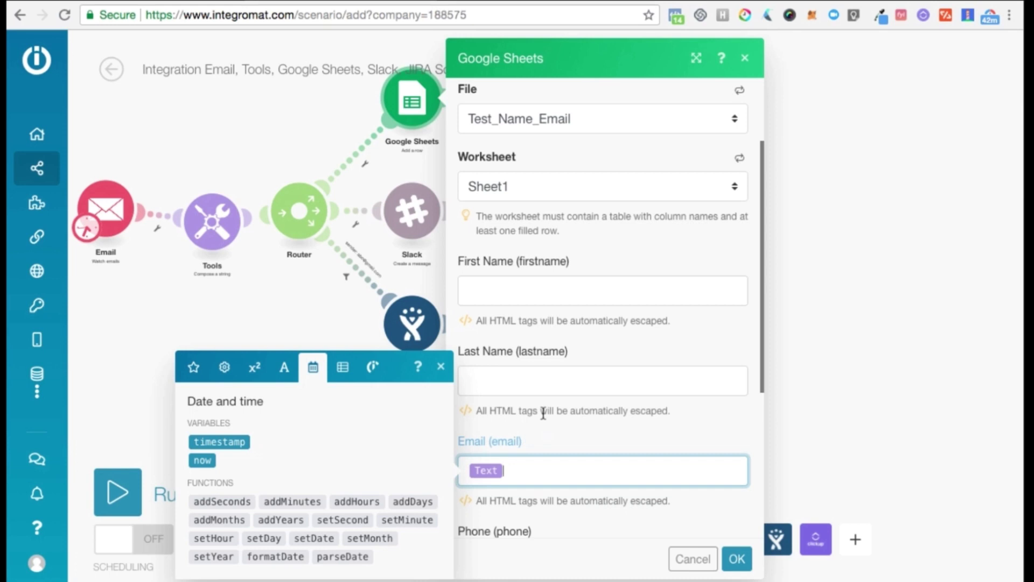
pyautogui.scroll(-3, 543, 414)
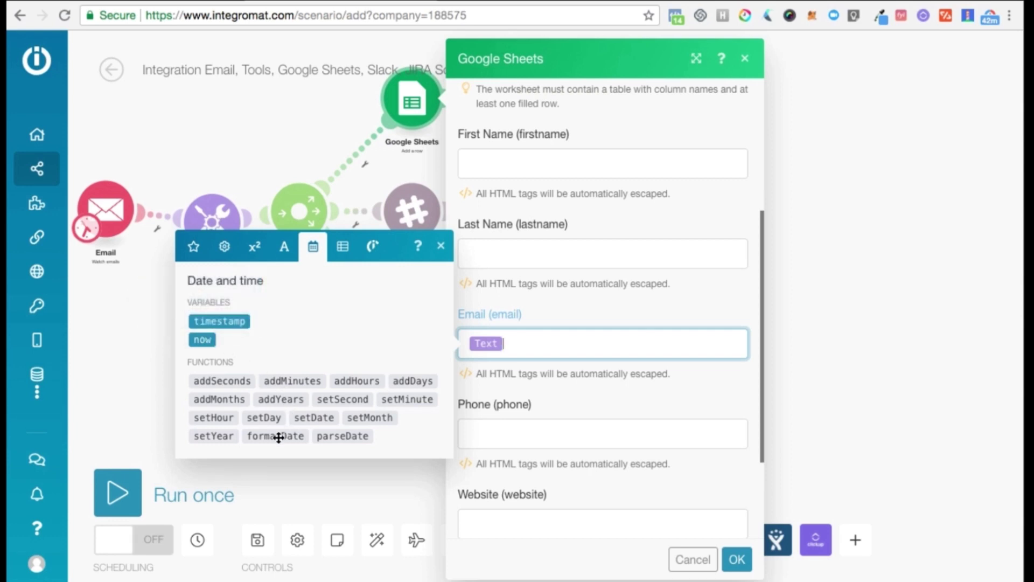
pyautogui.hscroll(3, 253, 365)
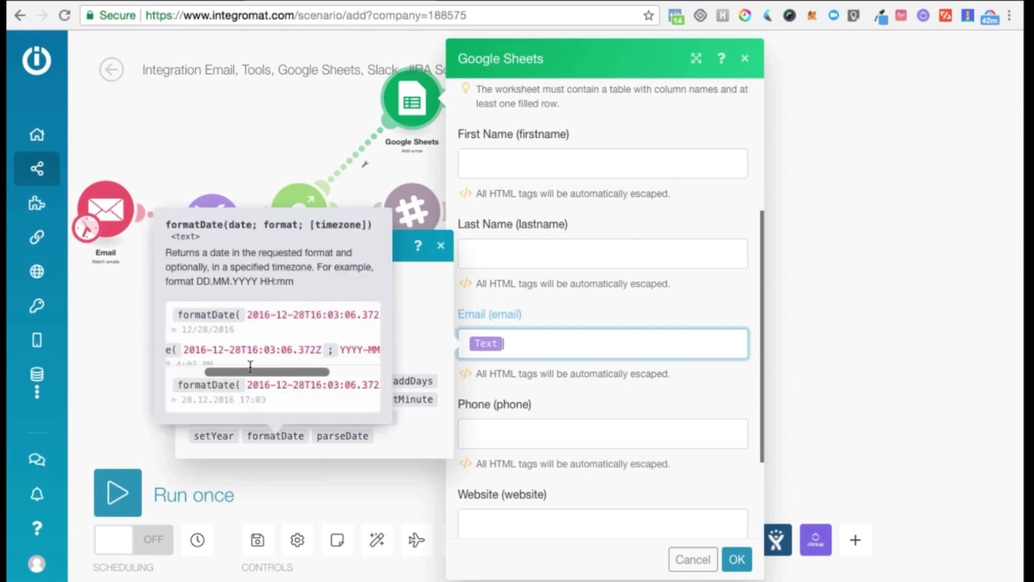
pyautogui.hscroll(3, 348, 364)
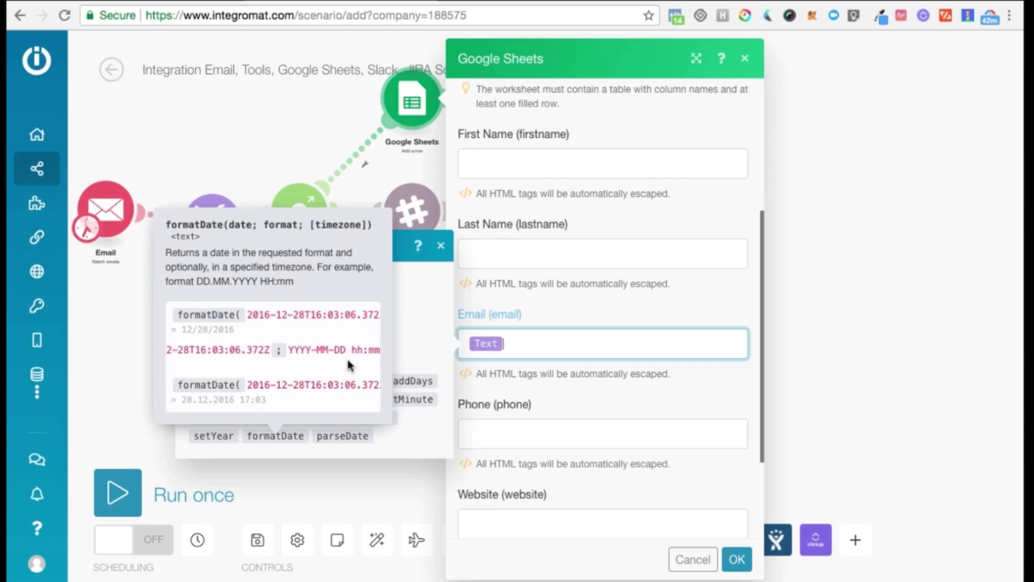
pyautogui.hscroll(2, 310, 362)
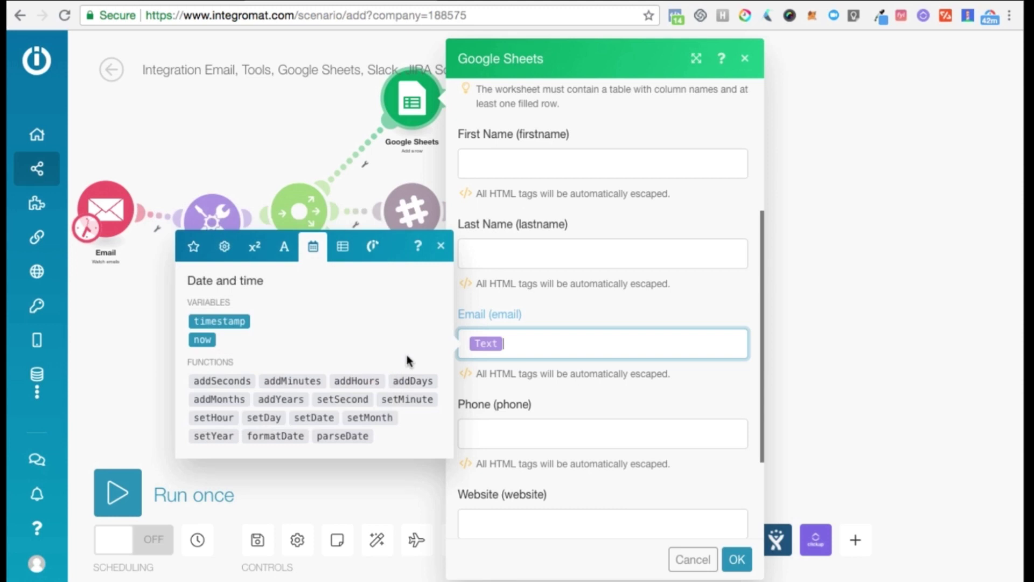
pyautogui.click(440, 248)
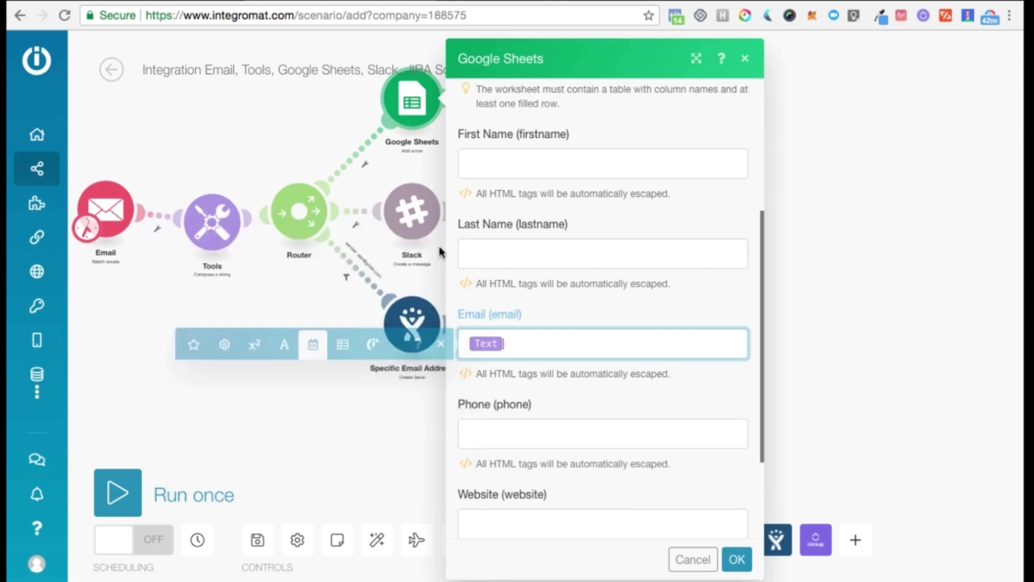
pyautogui.click(737, 559)
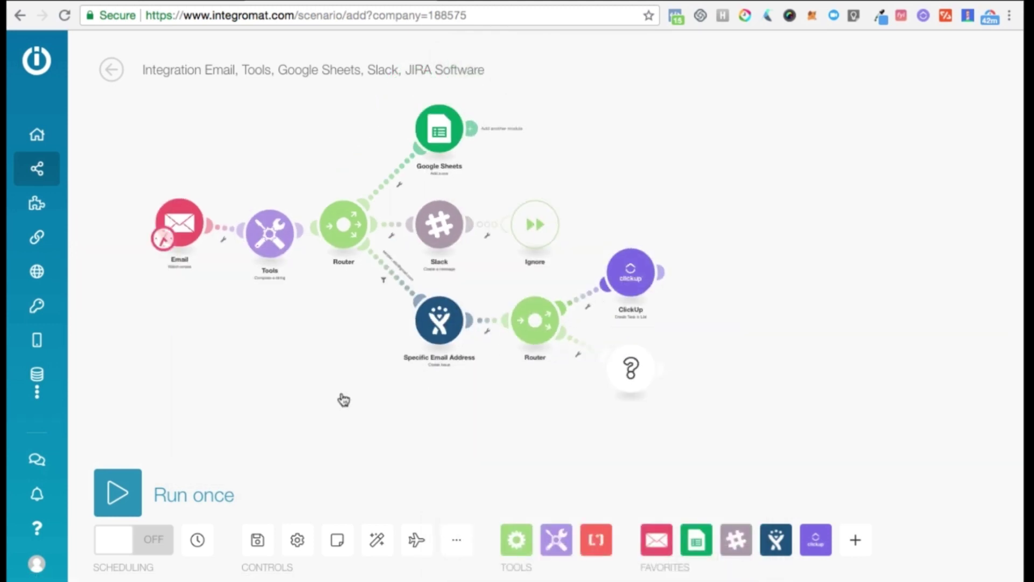
# Save the scenario anyway despite unconfigured-module warnings, then auto-align the modules.
pyautogui.click(259, 539)
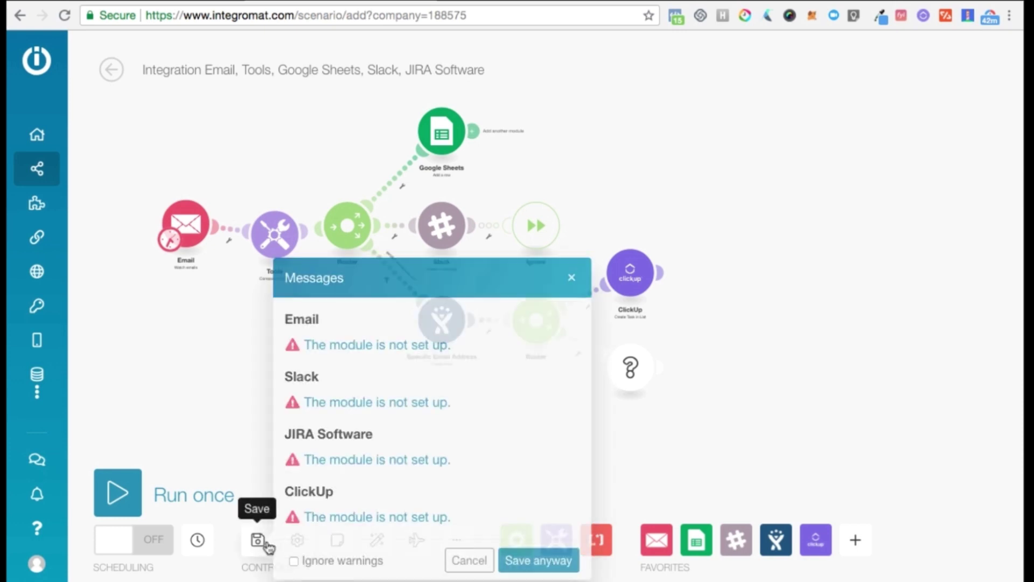
pyautogui.click(527, 561)
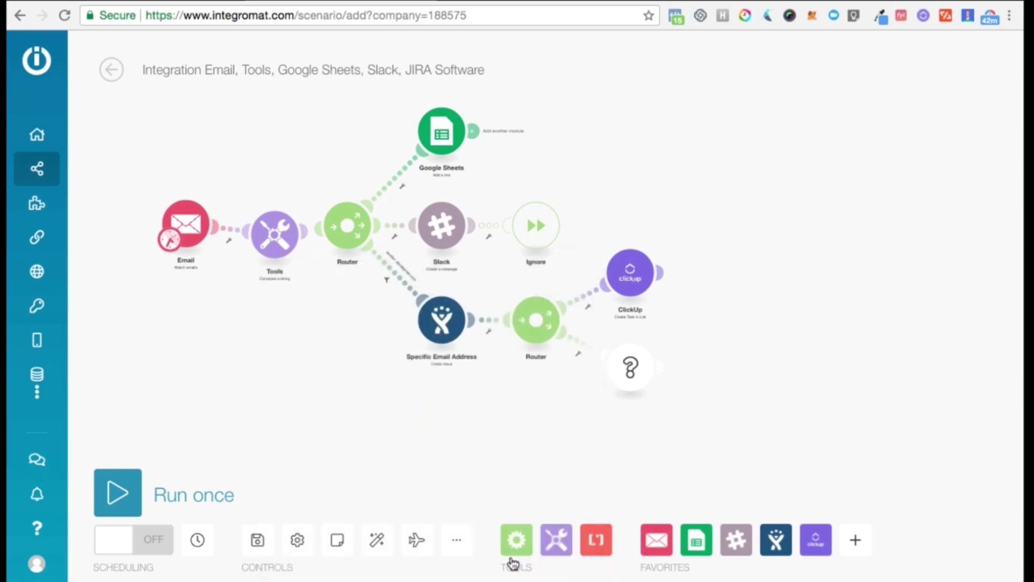
pyautogui.click(377, 540)
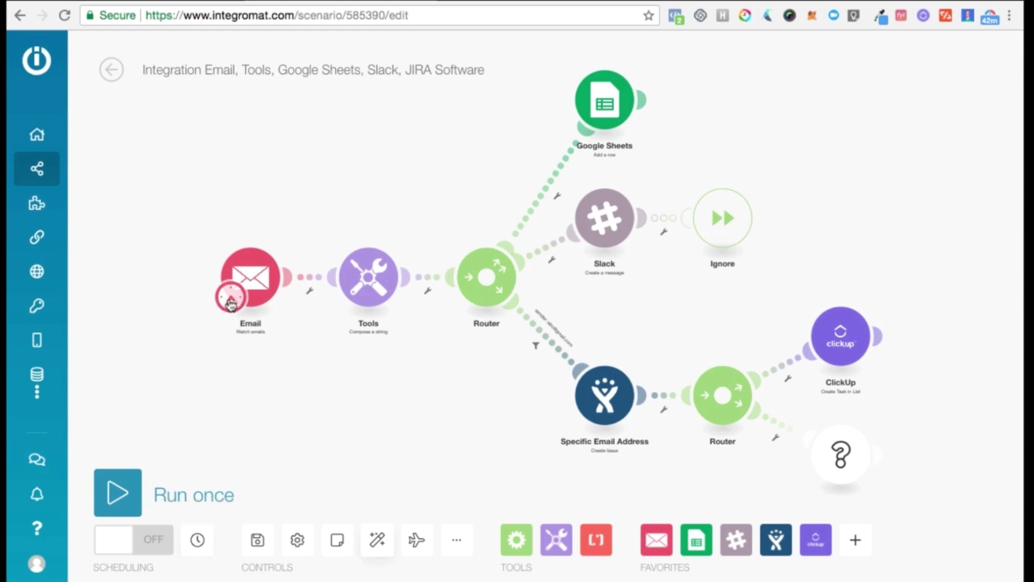
# Keep the Email trigger scheduled at regular 15-minute intervals, discarding an added time window.
pyautogui.click(230, 303)
pyautogui.click(370, 169)
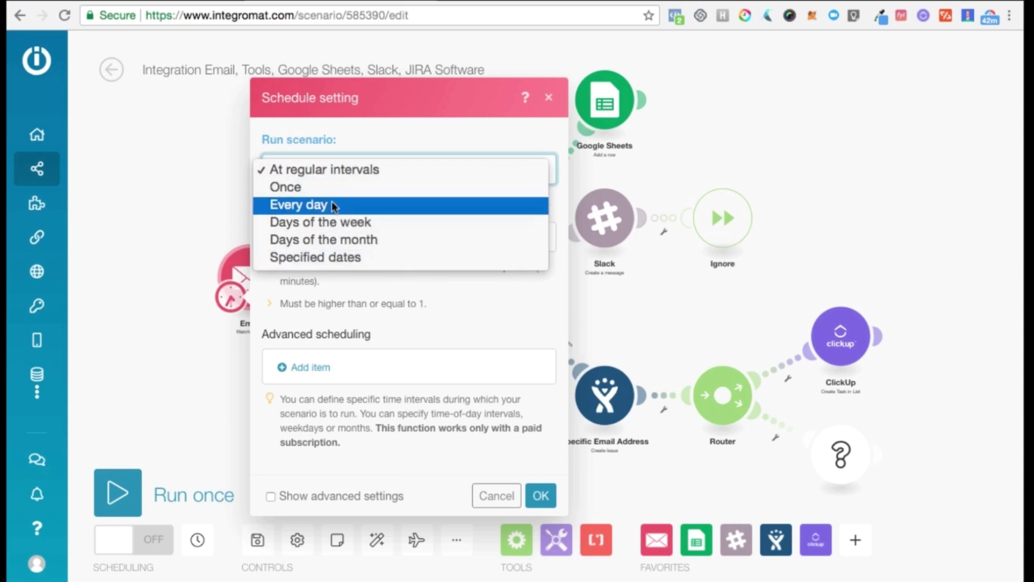
pyautogui.click(446, 335)
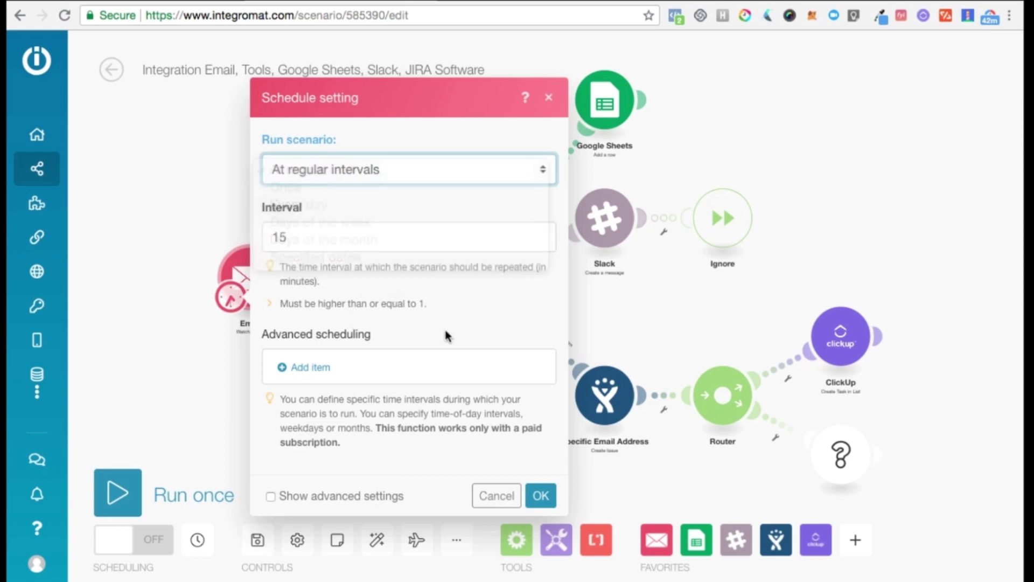
pyautogui.click(310, 371)
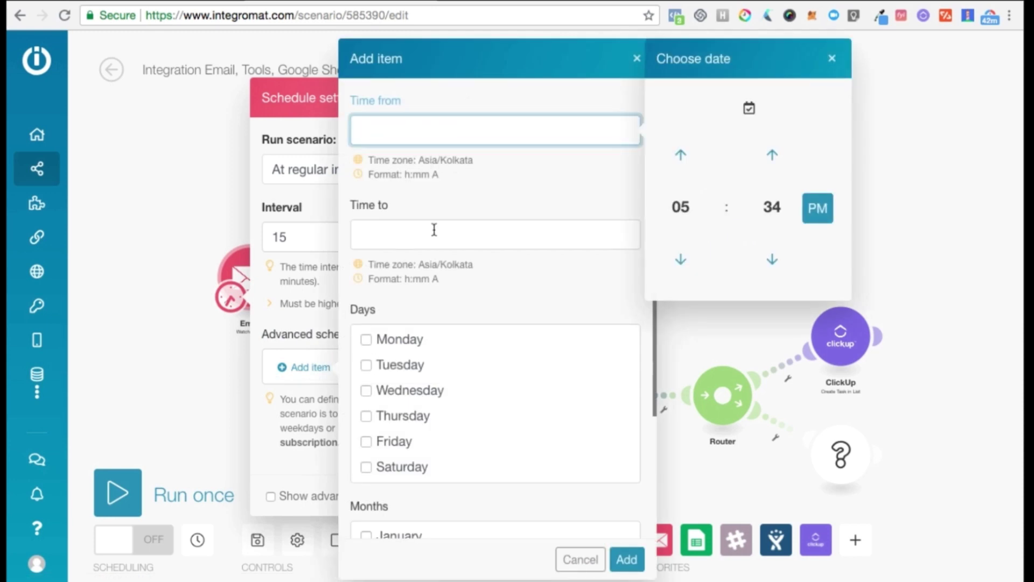
pyautogui.scroll(-2, 435, 230)
pyautogui.scroll(-1, 442, 313)
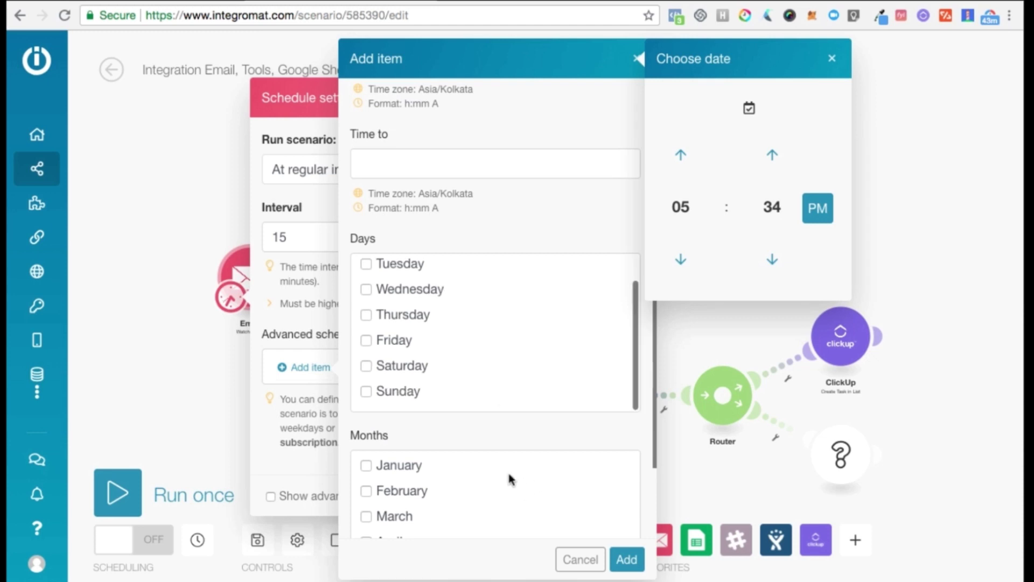
pyautogui.scroll(-1, 510, 479)
pyautogui.click(580, 559)
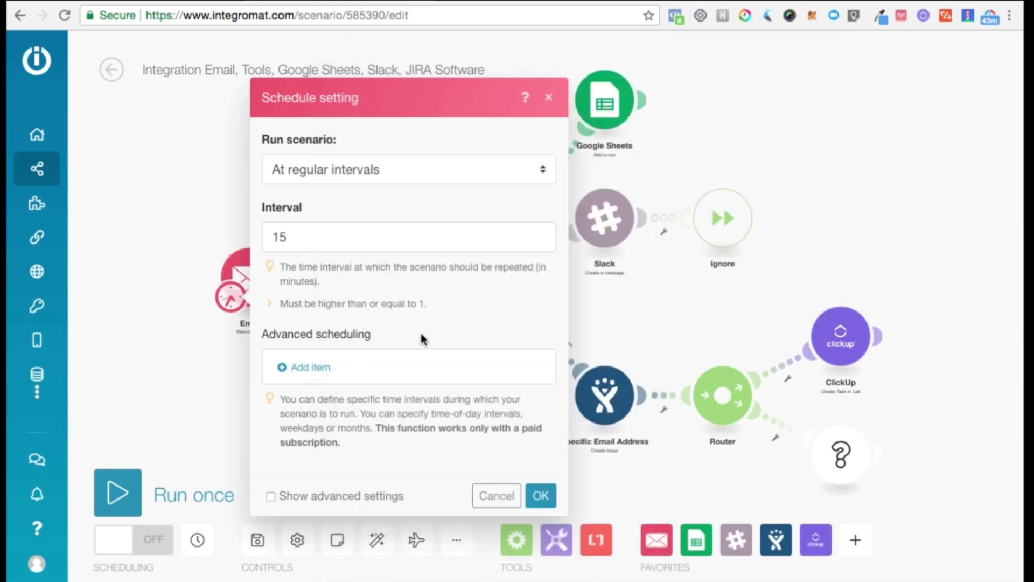
pyautogui.click(539, 495)
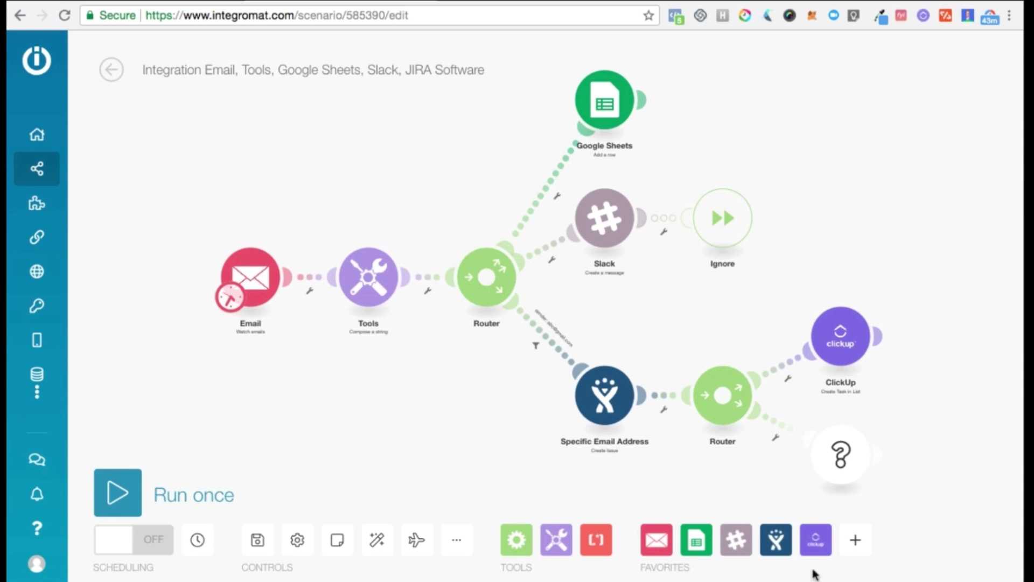
# Add a Gmail Watch emails module and place it below the Email module.
pyautogui.click(853, 542)
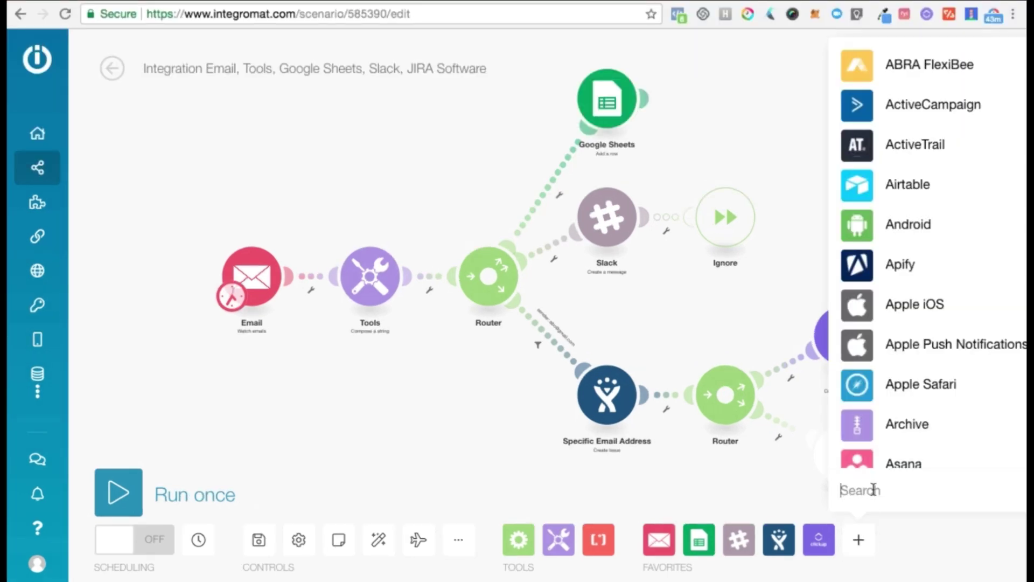
pyautogui.write('gm')
pyautogui.write('ail')
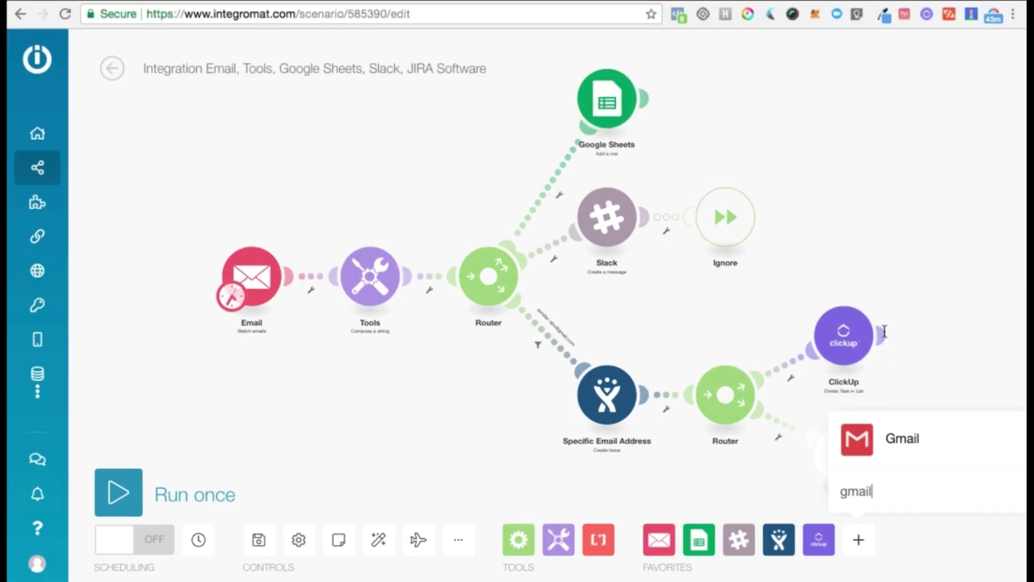
pyautogui.click(870, 448)
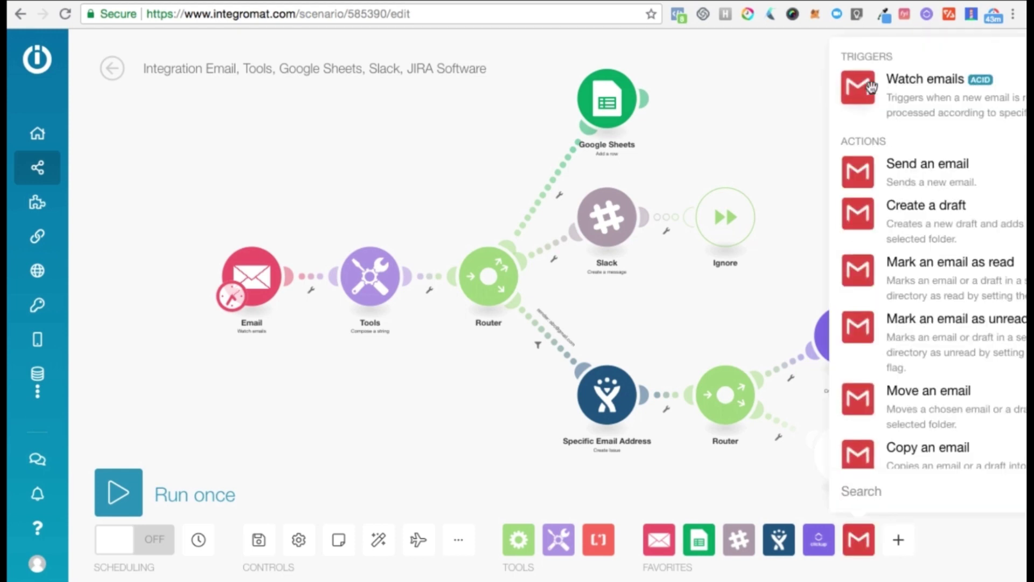
pyautogui.click(899, 83)
pyautogui.moveTo(465, 268); pyautogui.dragTo(287, 393)
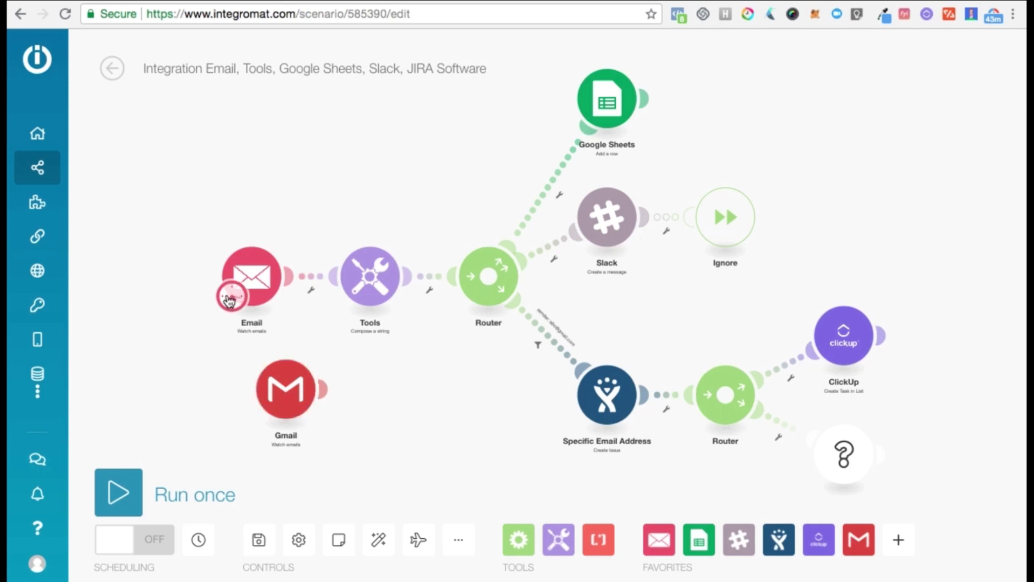
# Make Gmail 'Watch emails' the trigger, delete the old Email module, and link Gmail to Tools.
pyautogui.moveTo(230, 300); pyautogui.dragTo(266, 403)
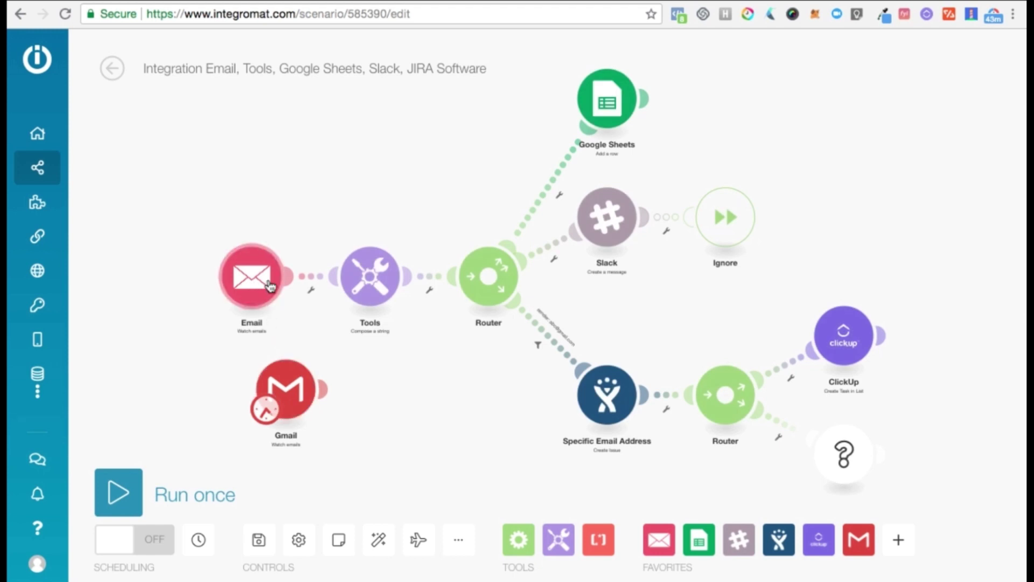
pyautogui.click(311, 280)
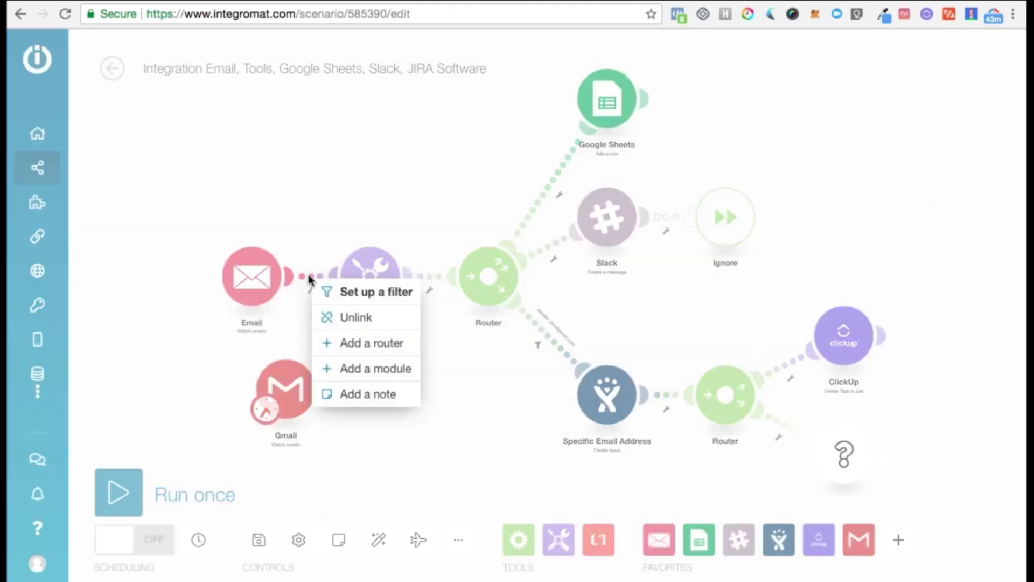
pyautogui.click(345, 320)
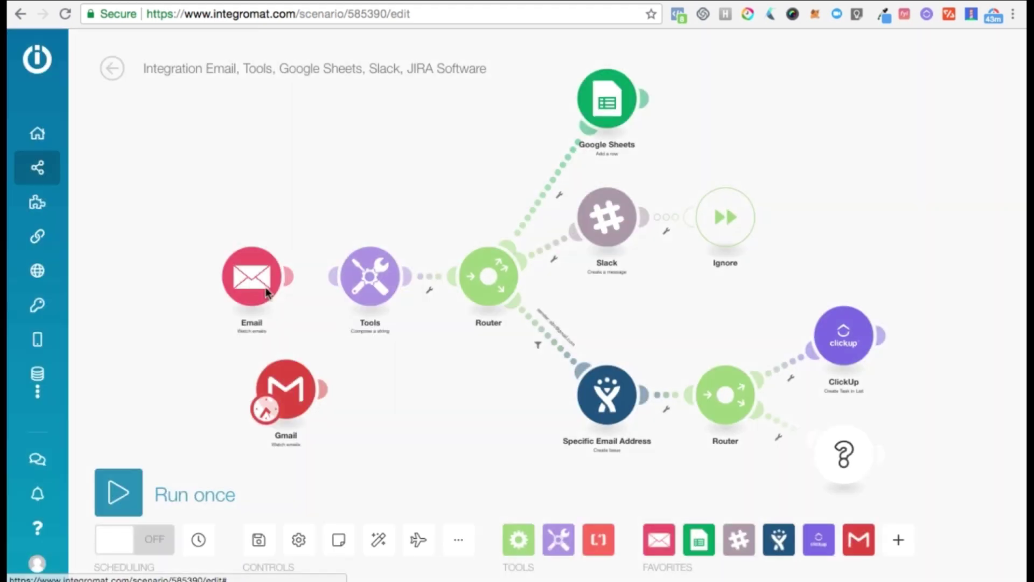
pyautogui.rightClick(242, 270)
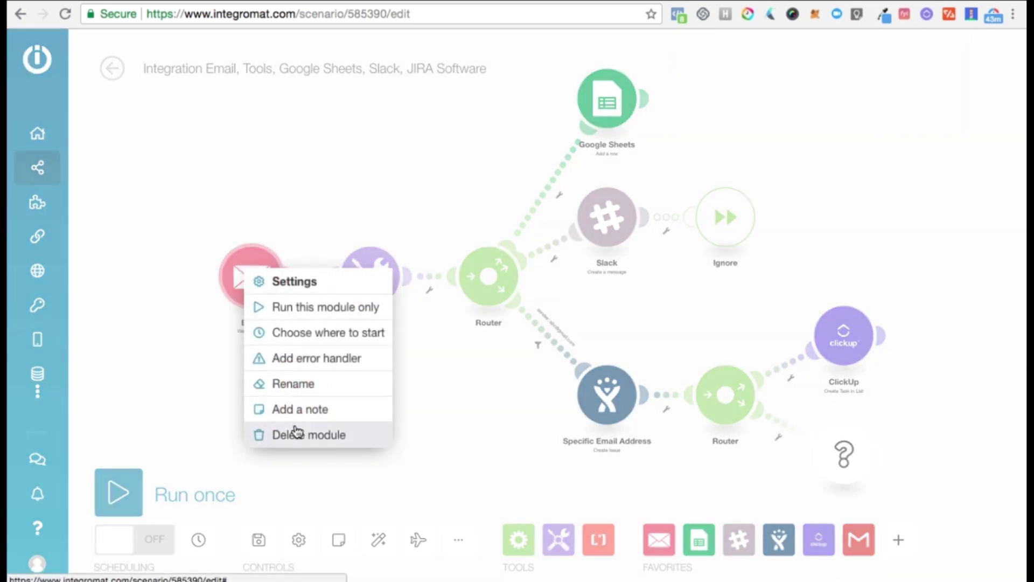
pyautogui.click(295, 434)
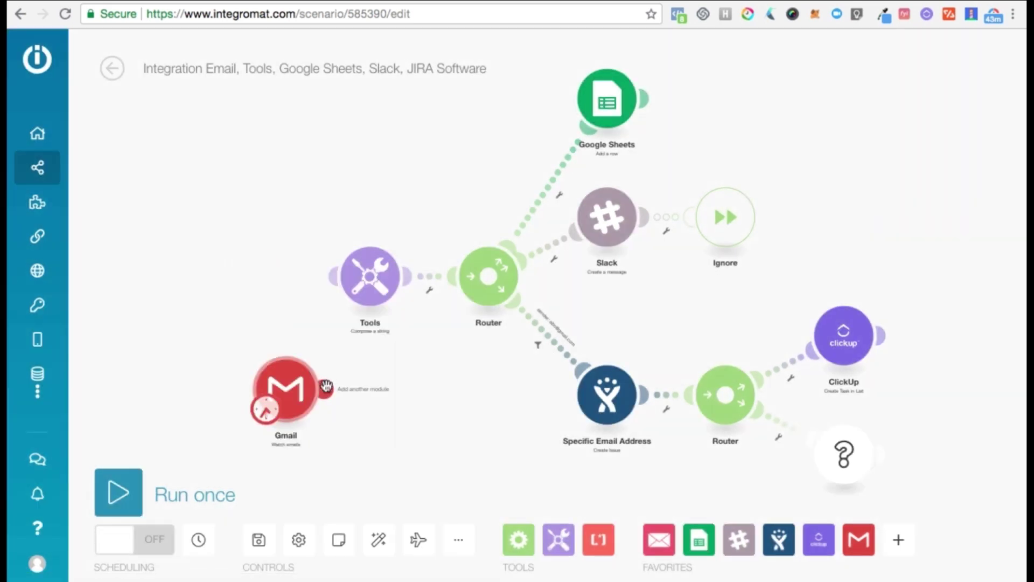
pyautogui.moveTo(325, 386); pyautogui.dragTo(336, 291)
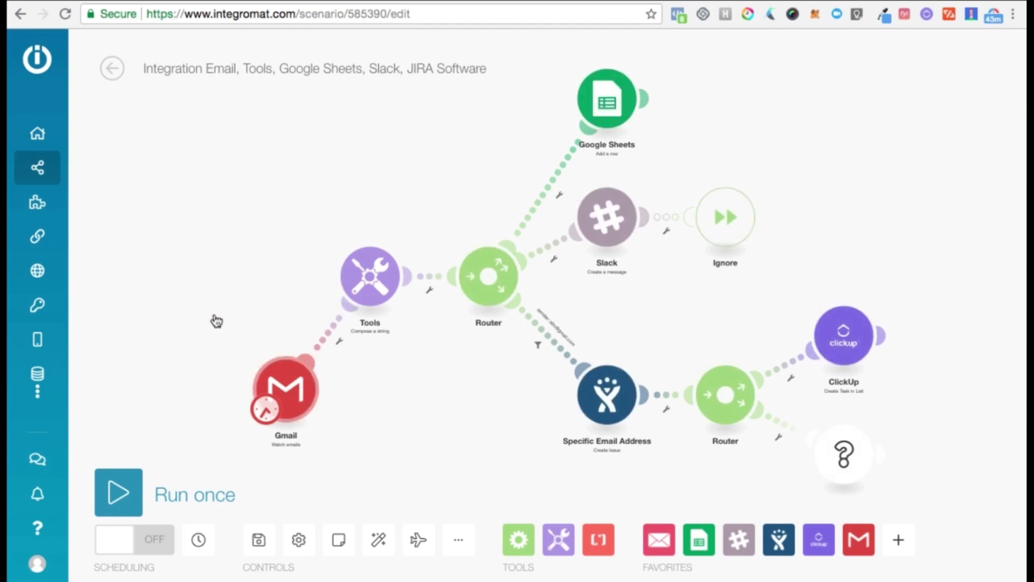
pyautogui.moveTo(299, 390); pyautogui.dragTo(217, 321)
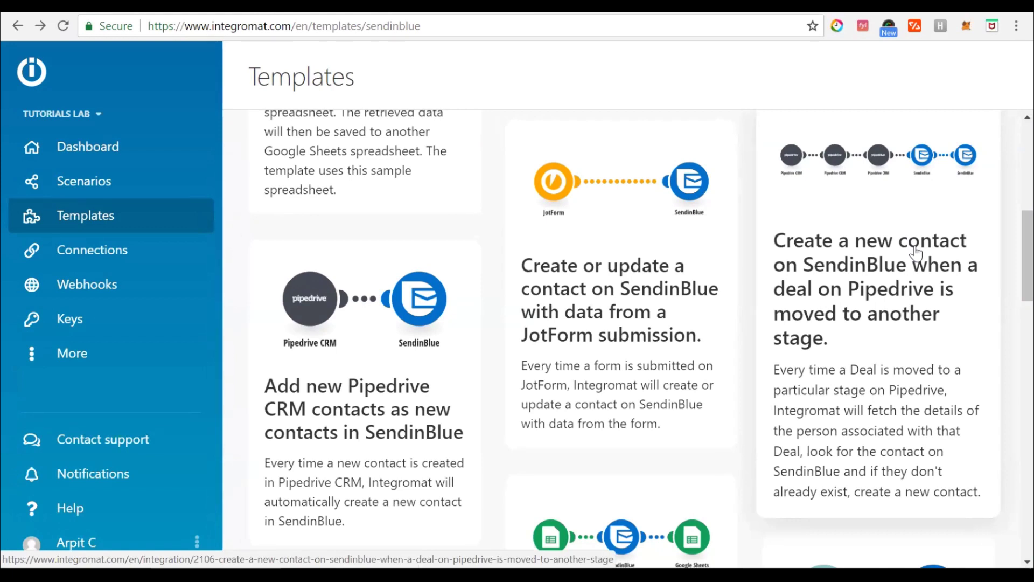
# Open the Pipedrive deal-to-SendinBlue contact template for the Tutorials Lab organization.
pyautogui.click(923, 196)
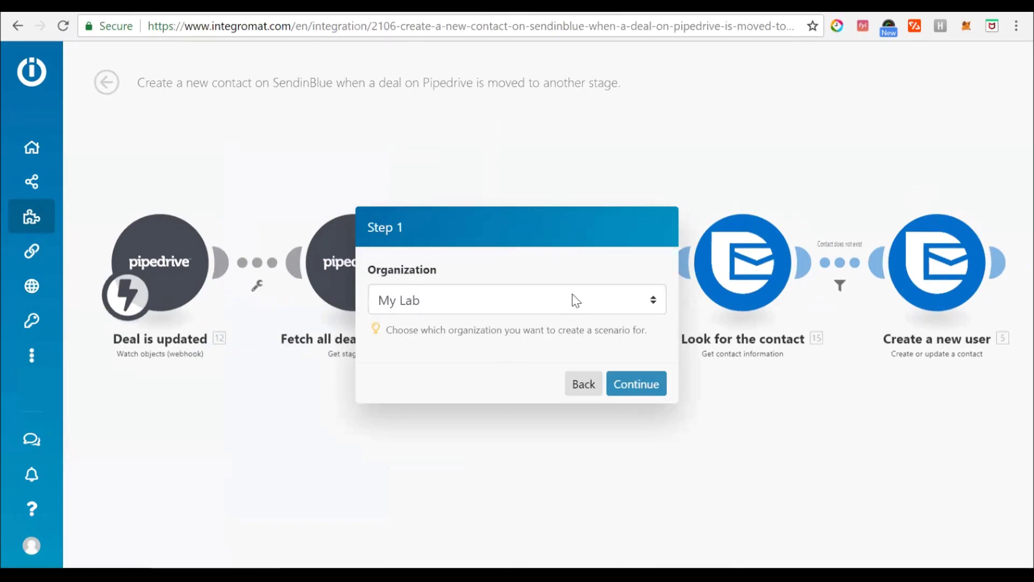
pyautogui.click(549, 312)
pyautogui.click(411, 395)
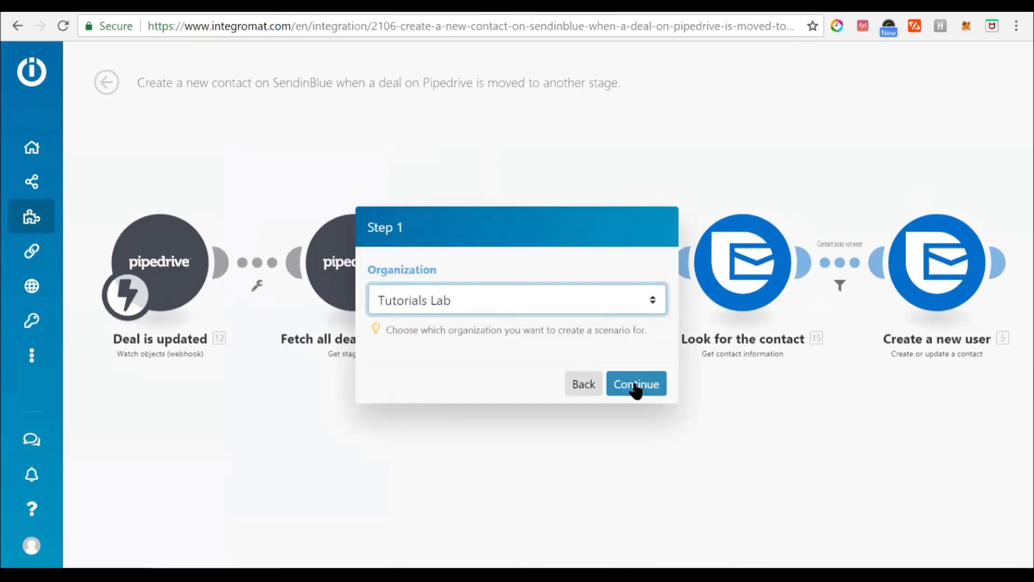
pyautogui.click(636, 385)
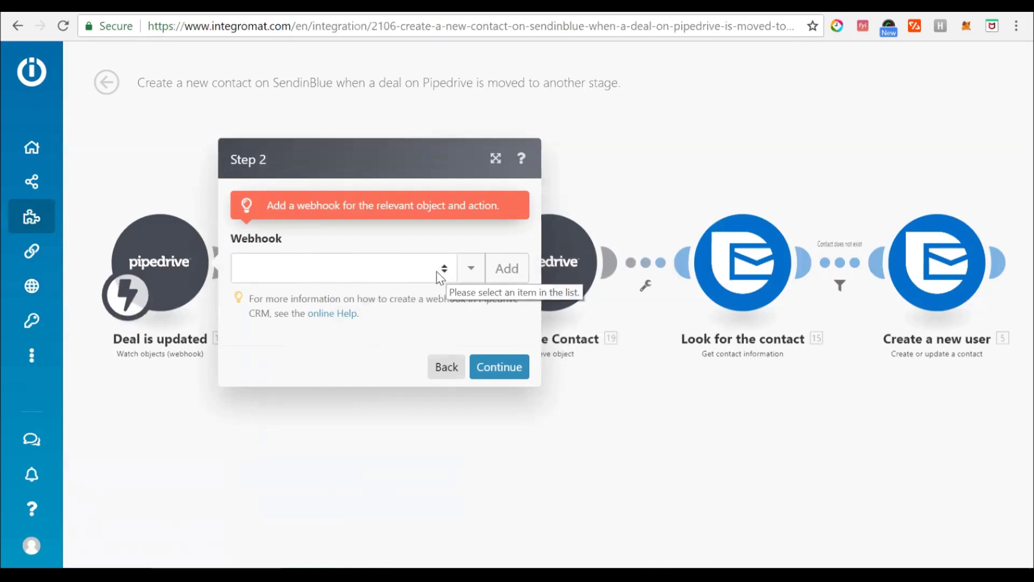
# Choose the Pipedrive Sandbox Hook webhook and keep Pipeline -> Contact Made as the stage.
pyautogui.click(441, 277)
pyautogui.click(387, 313)
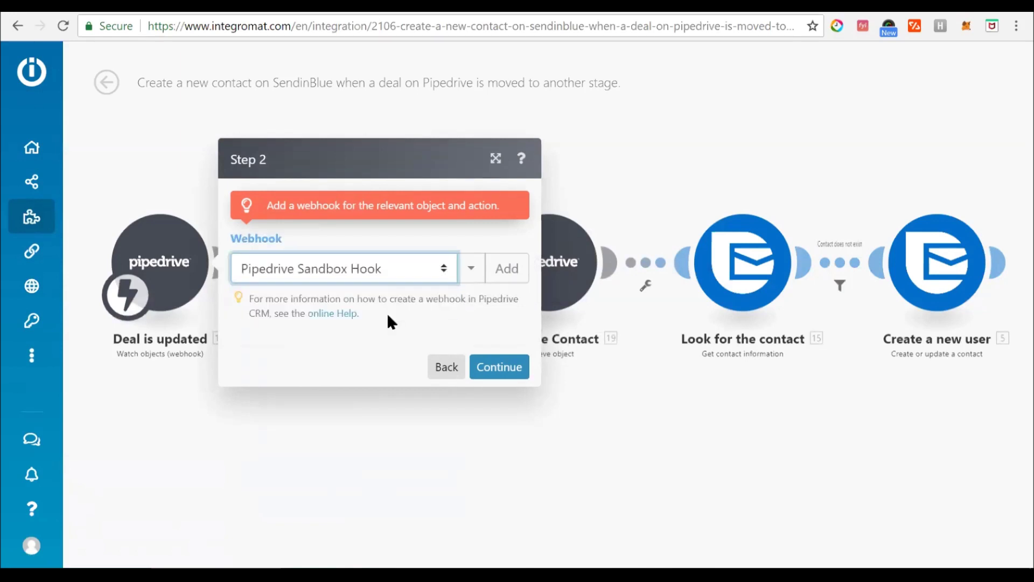
pyautogui.click(493, 405)
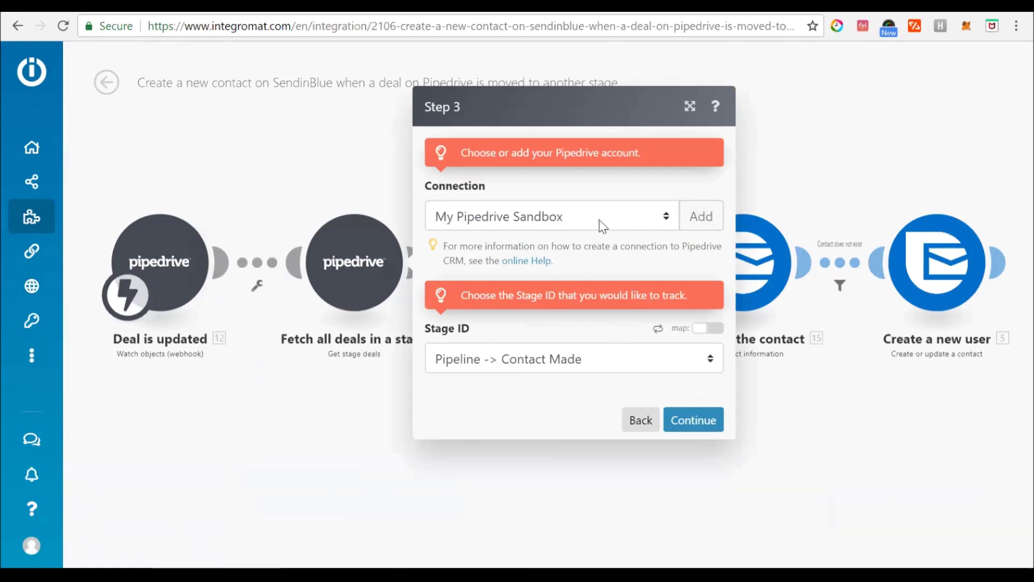
pyautogui.click(537, 369)
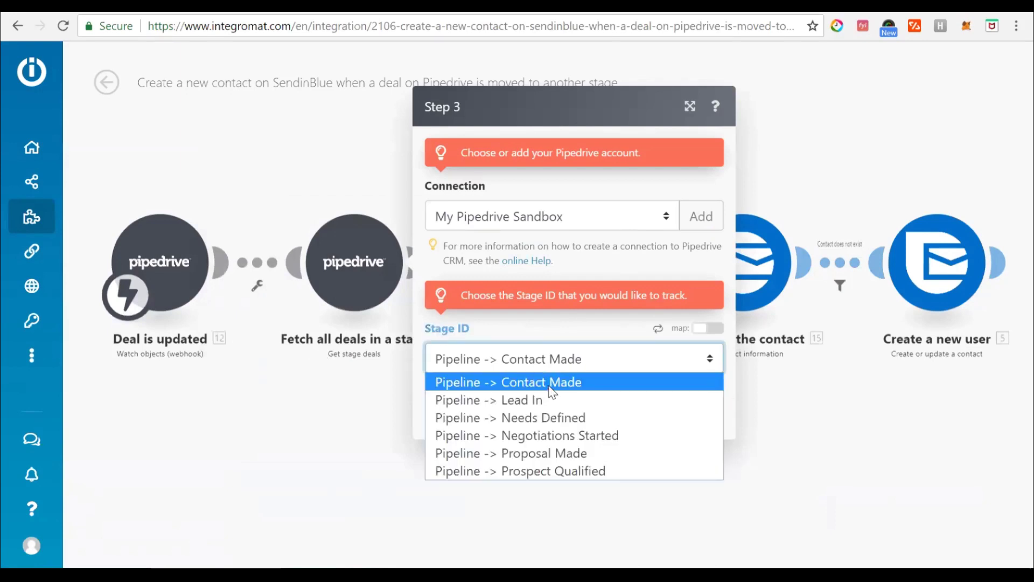
pyautogui.click(549, 386)
pyautogui.click(687, 425)
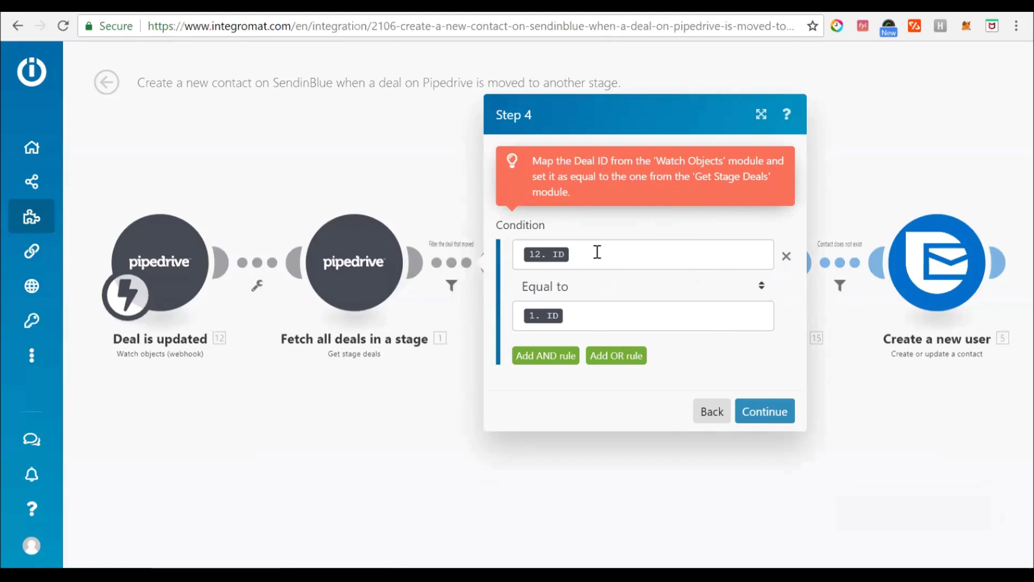
# Accept the '12. ID equal to 1. ID' deal filter and Persons retrieval by Object ID 12. ID.
pyautogui.click(599, 253)
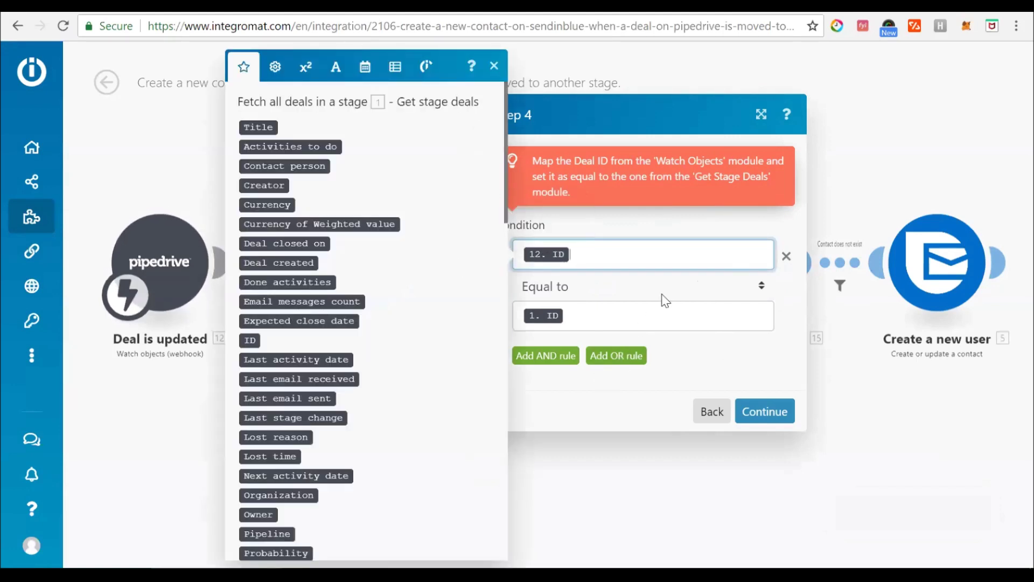
pyautogui.click(638, 319)
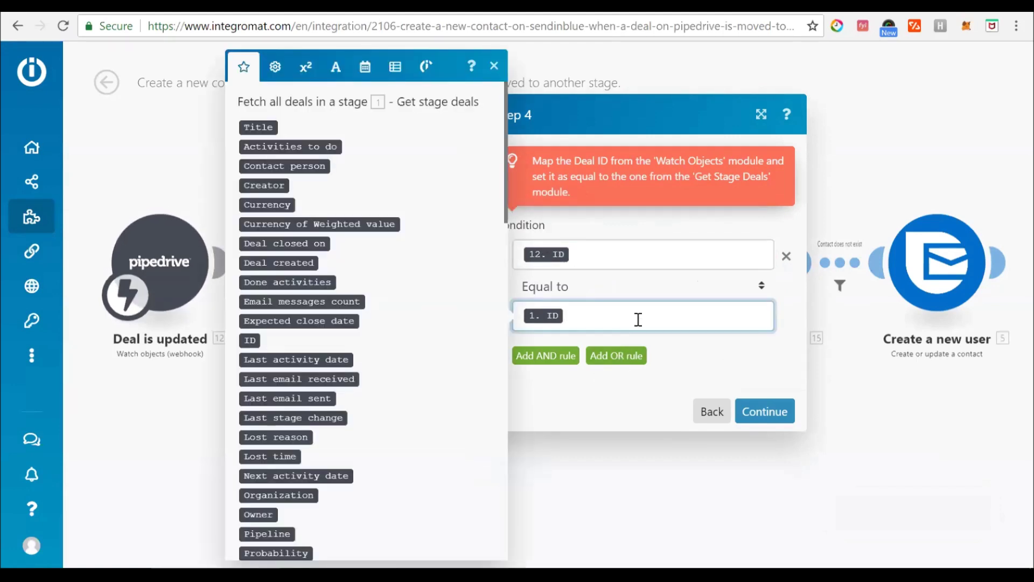
pyautogui.click(770, 410)
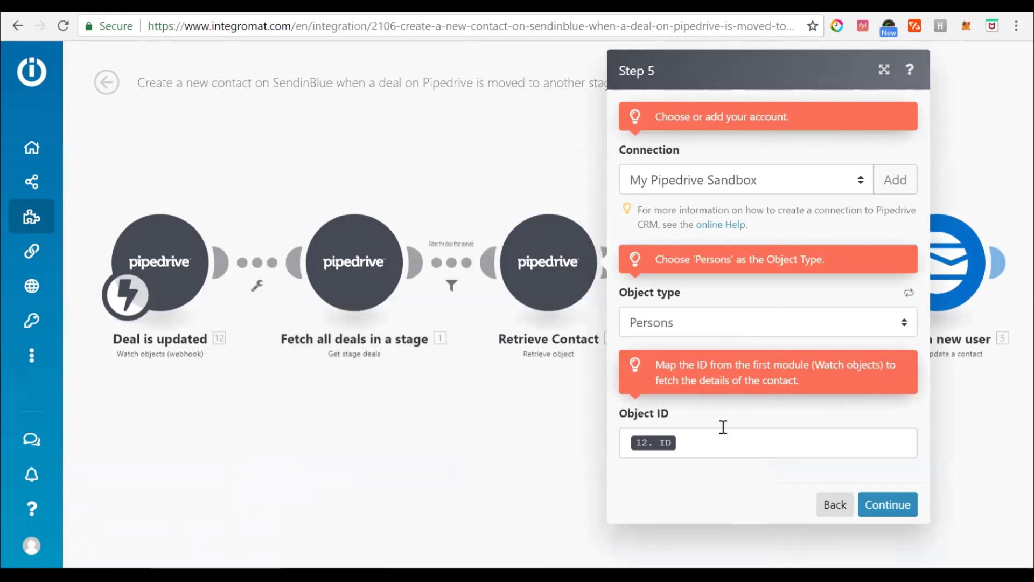
pyautogui.click(725, 447)
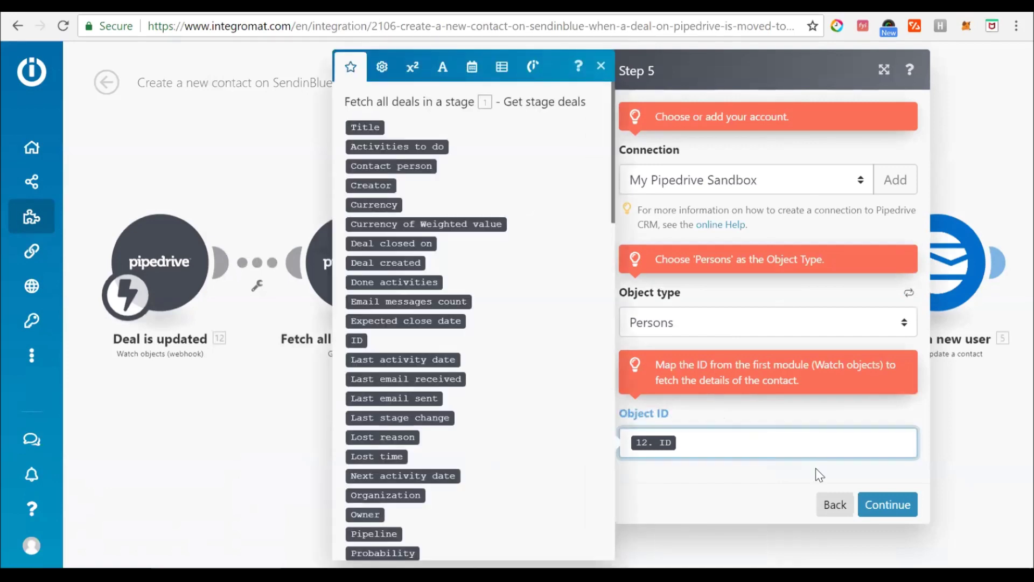
pyautogui.click(872, 504)
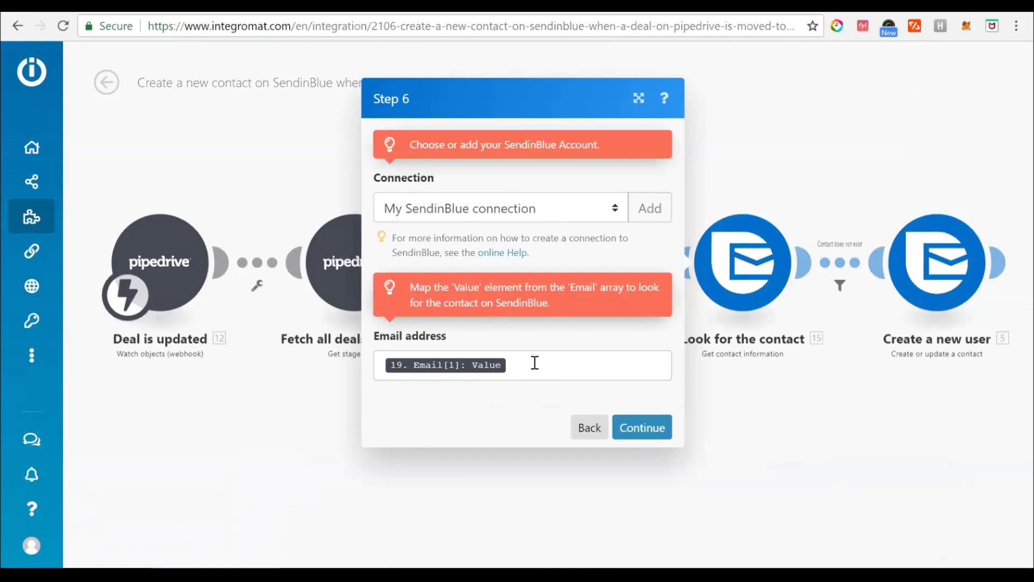
# Accept the SendinBlue contact lookup, missing-contact filter and new-contact Email mapping to complete the template.
pyautogui.click(535, 362)
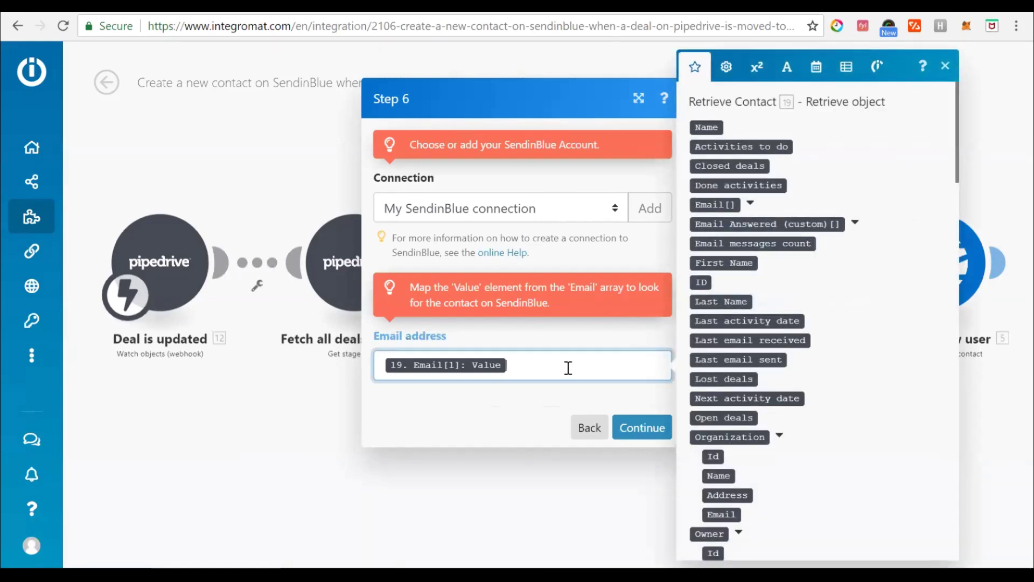
pyautogui.click(649, 429)
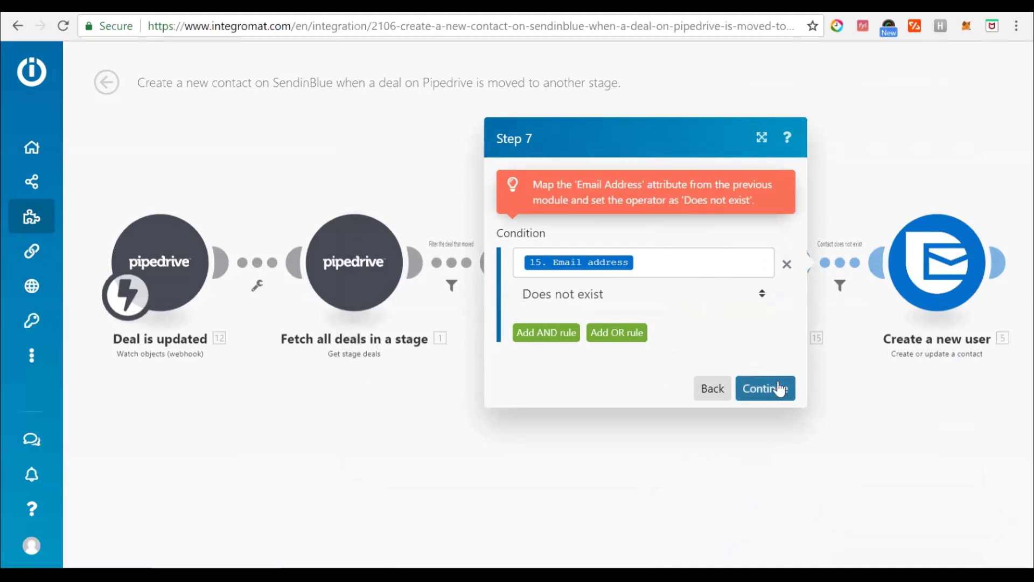
pyautogui.click(779, 389)
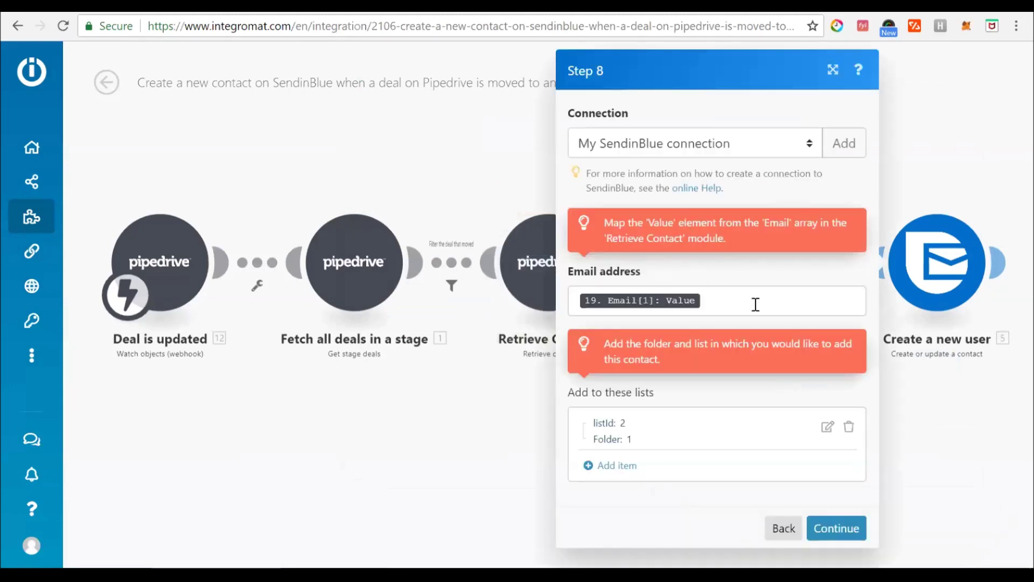
pyautogui.click(723, 303)
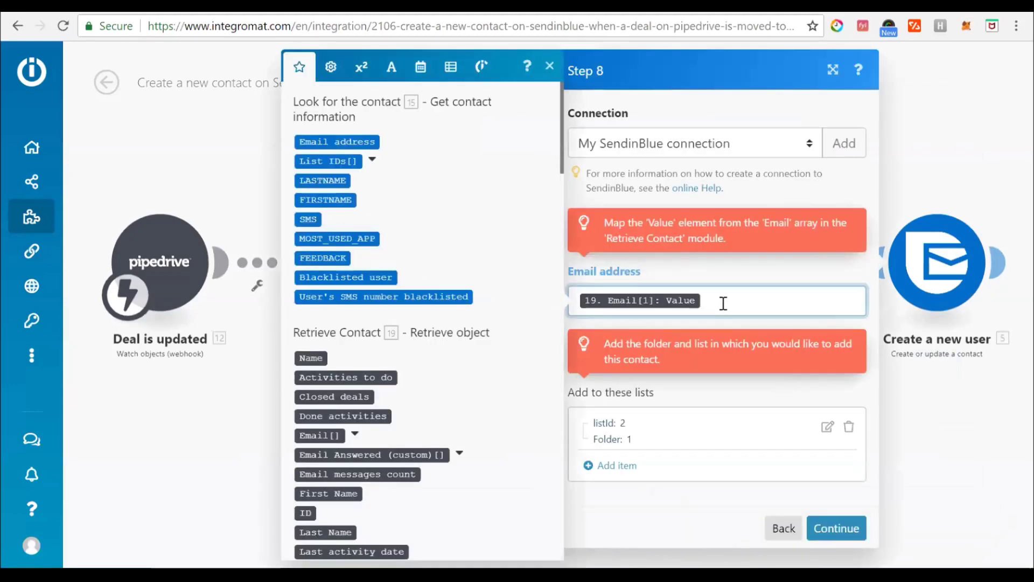
pyautogui.click(357, 434)
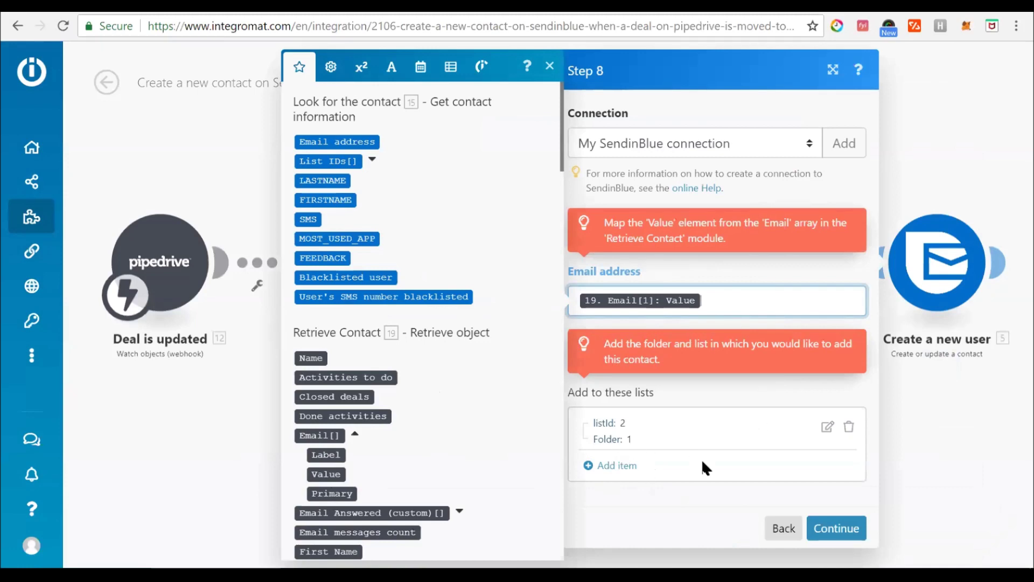
pyautogui.click(843, 527)
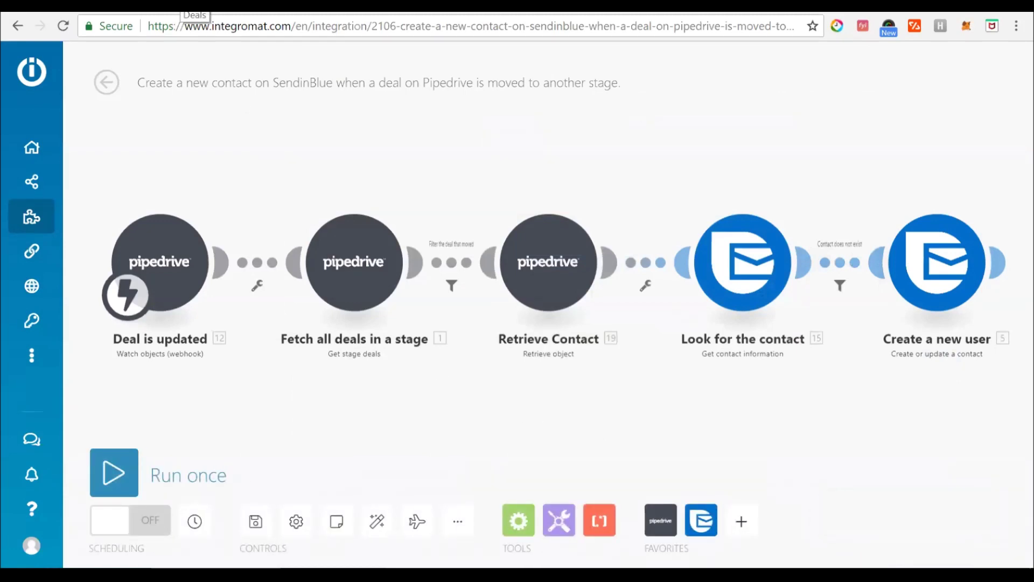
# Run the Pipedrive-to-SendinBlue scenario once, then switch to Pipedrive's Deals pipeline.
pyautogui.click(195, 7)
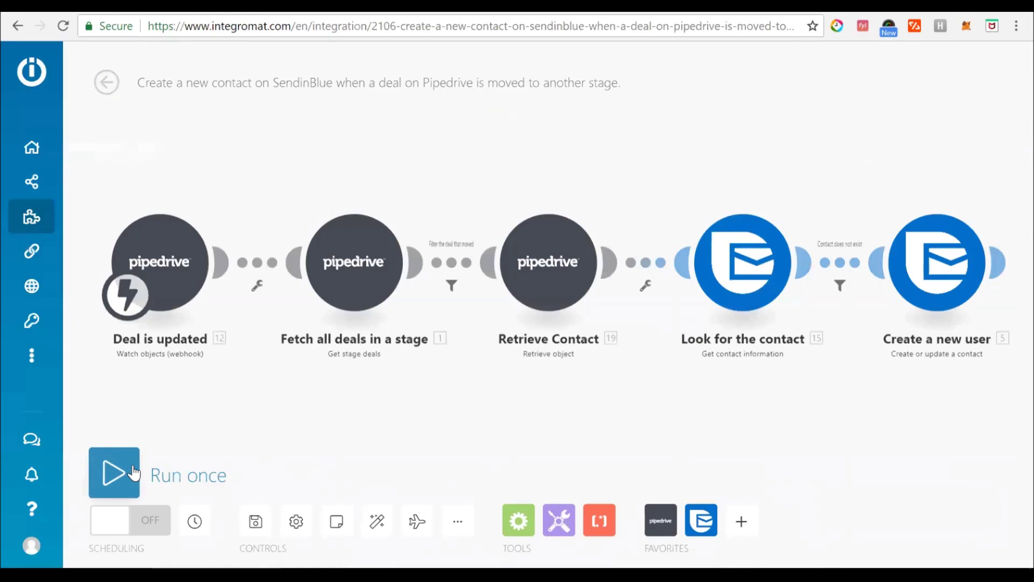
pyautogui.click(114, 472)
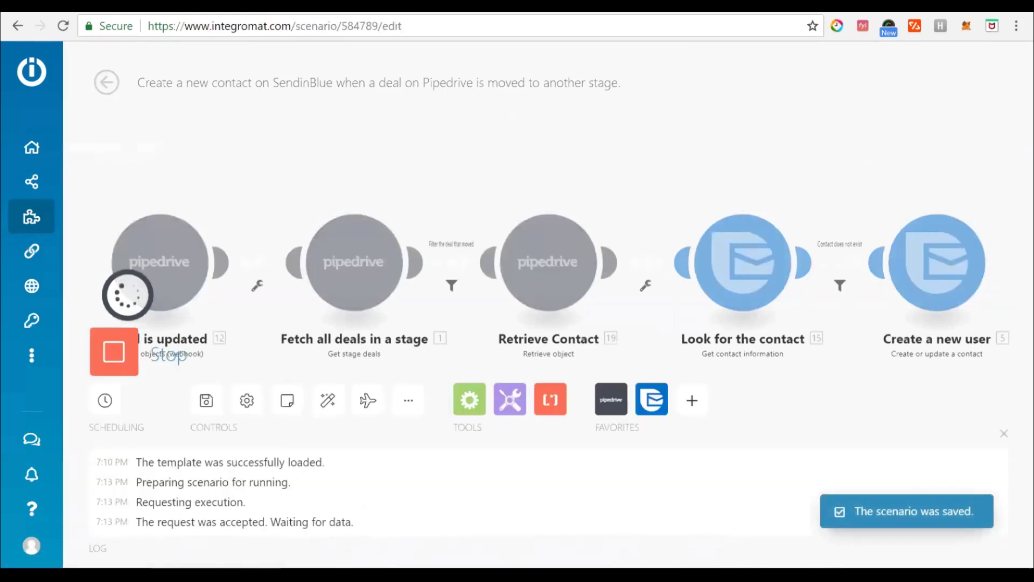
pyautogui.click(176, 6)
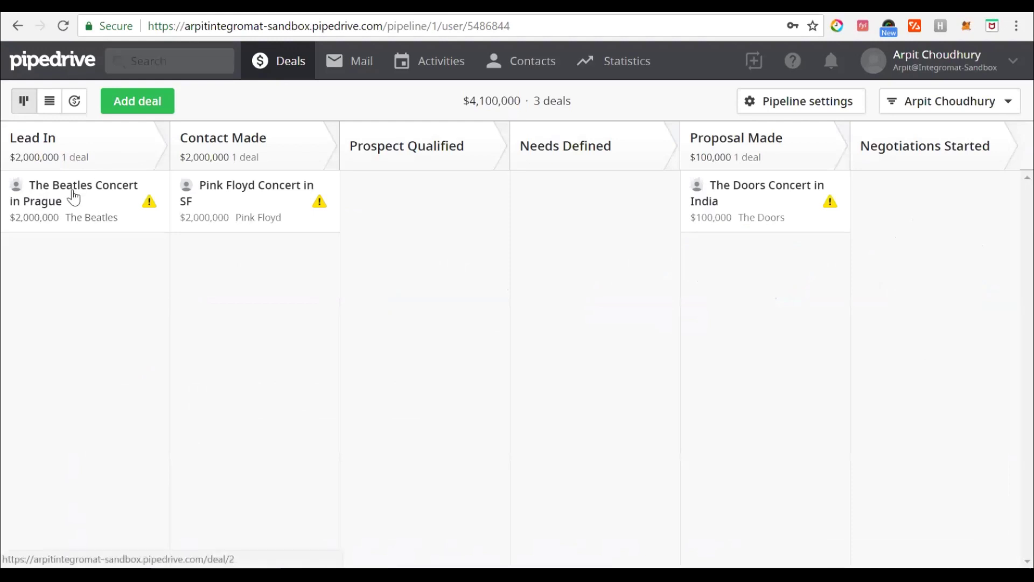
# Move The Beatles Concert in Prague deal to Contact Made and confirm the Integromat run completed.
pyautogui.moveTo(73, 198); pyautogui.dragTo(237, 286)
pyautogui.click(70, 5)
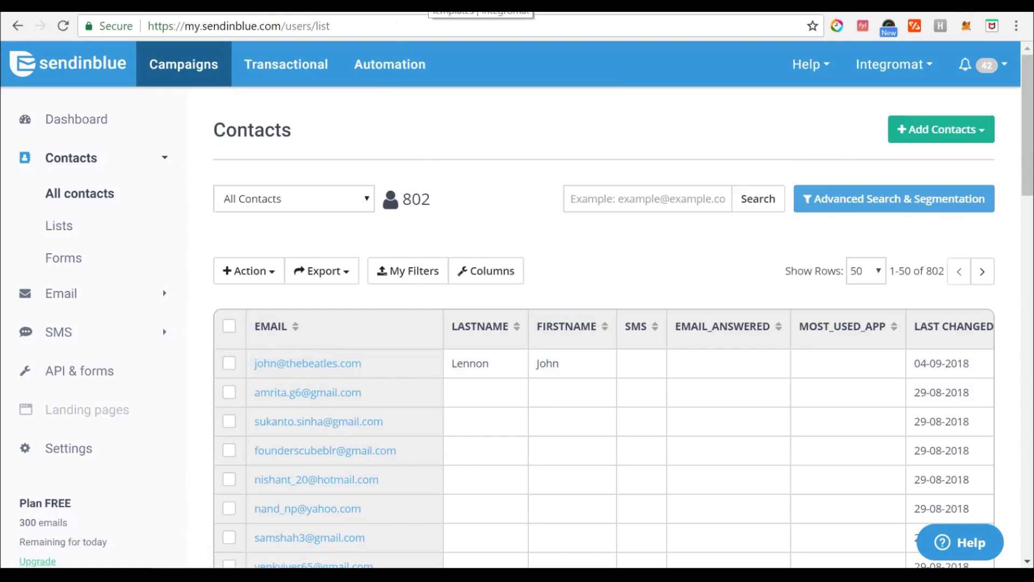
pyautogui.click(429, 4)
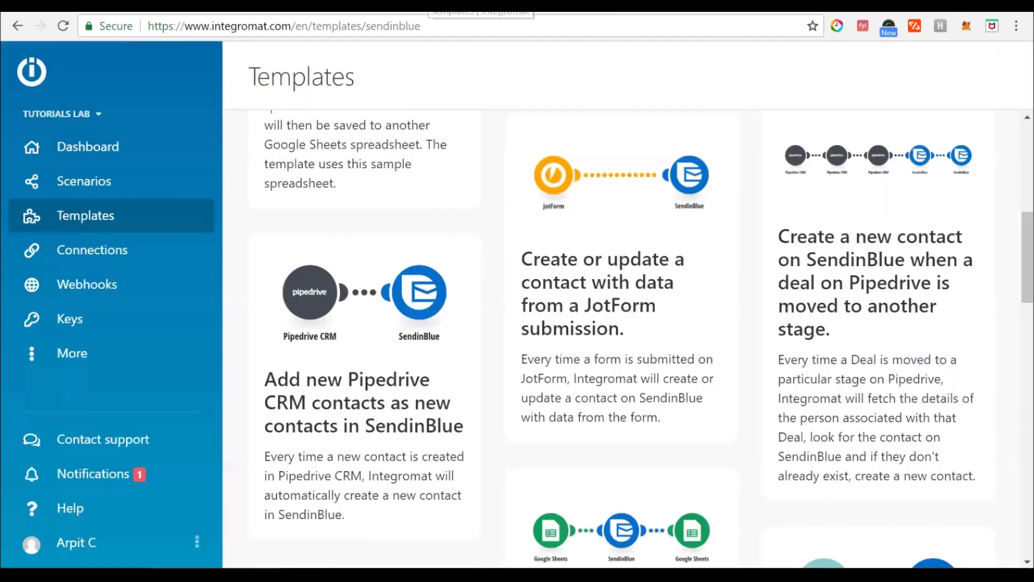
# Open the JotForm-to-SendinBlue template for Tutorials Lab using the Feedback_Form_Hook webhook.
pyautogui.click(625, 221)
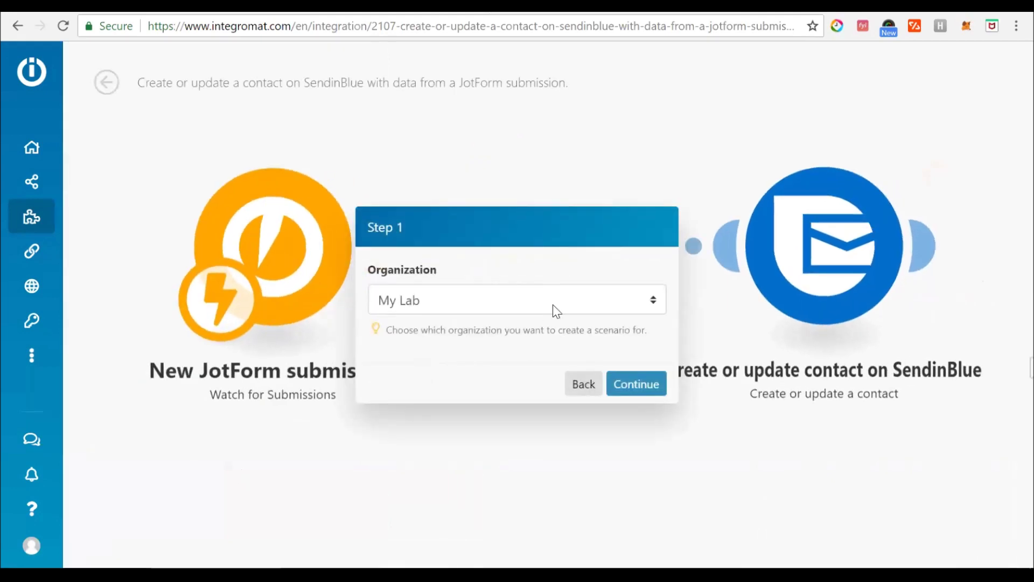
pyautogui.click(552, 305)
pyautogui.click(418, 395)
pyautogui.click(643, 382)
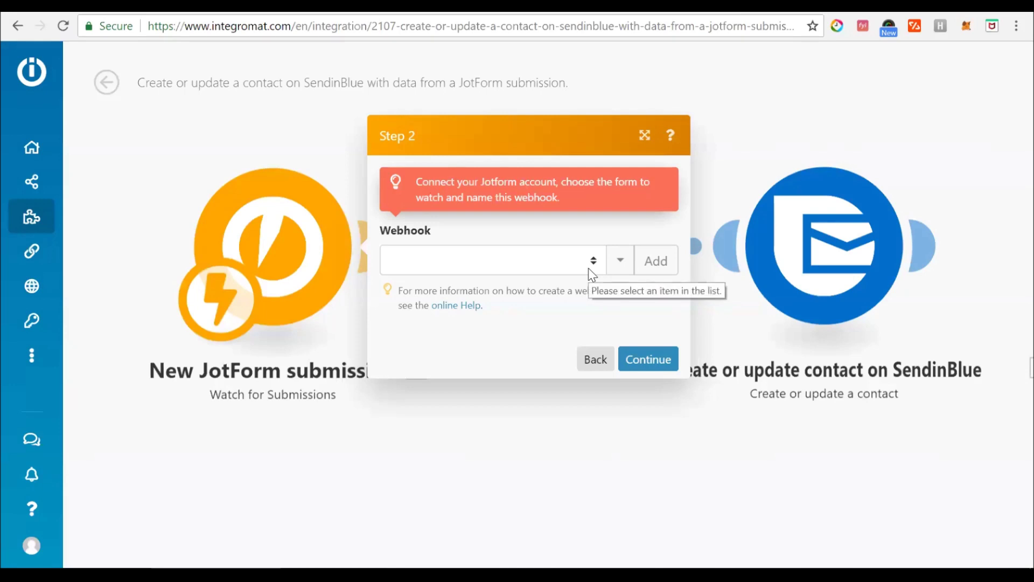
pyautogui.click(589, 266)
pyautogui.click(512, 300)
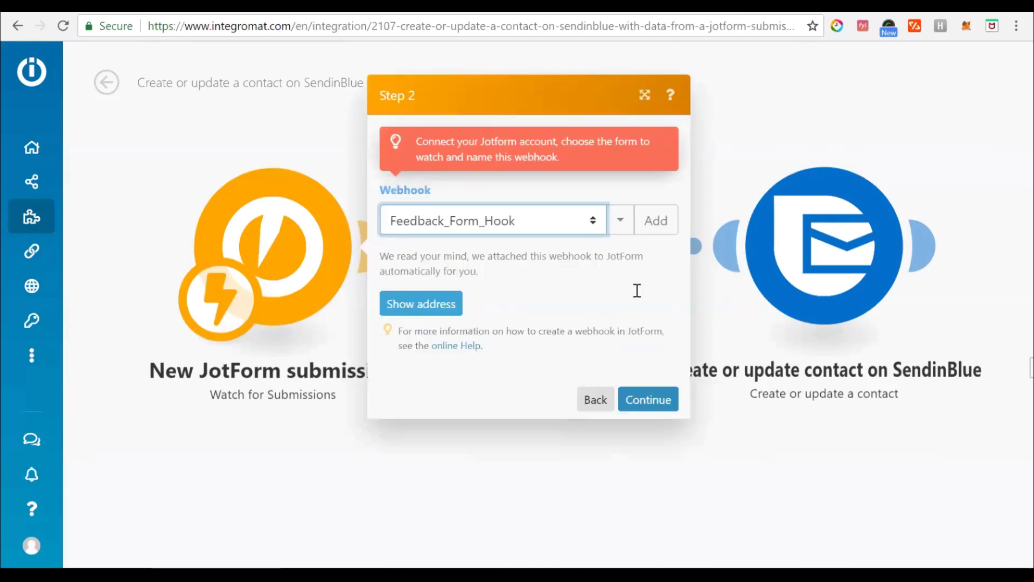
pyautogui.click(653, 399)
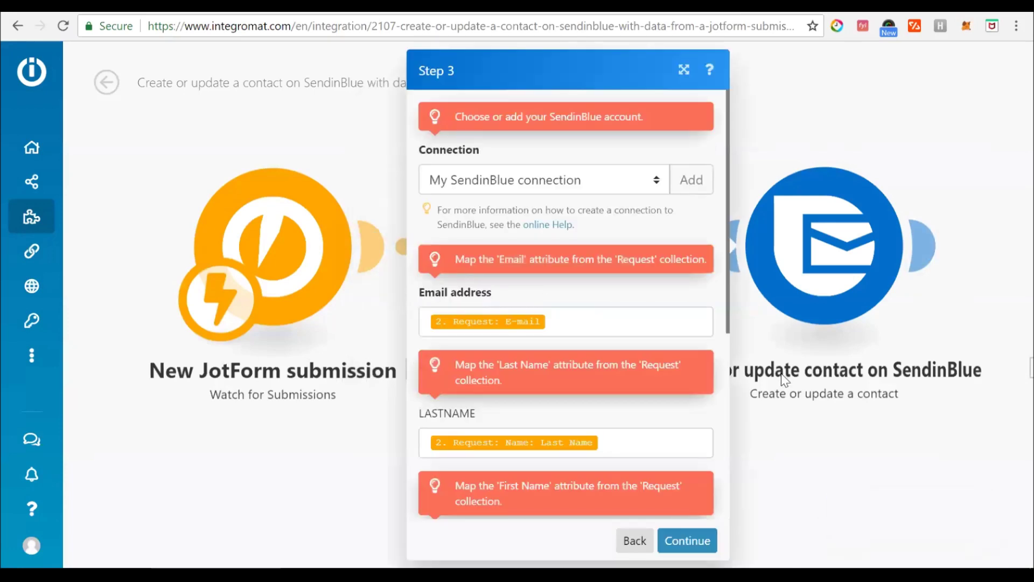
# Review the email, LASTNAME and MOST_USED_APP contact mappings and finish the template setup.
pyautogui.scroll(-1, 576, 247)
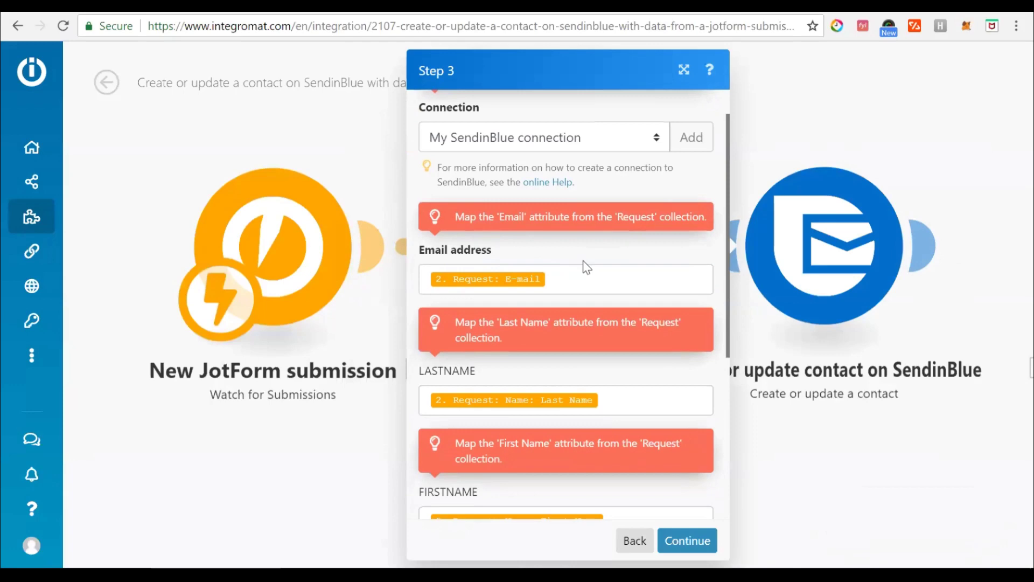
pyautogui.click(575, 281)
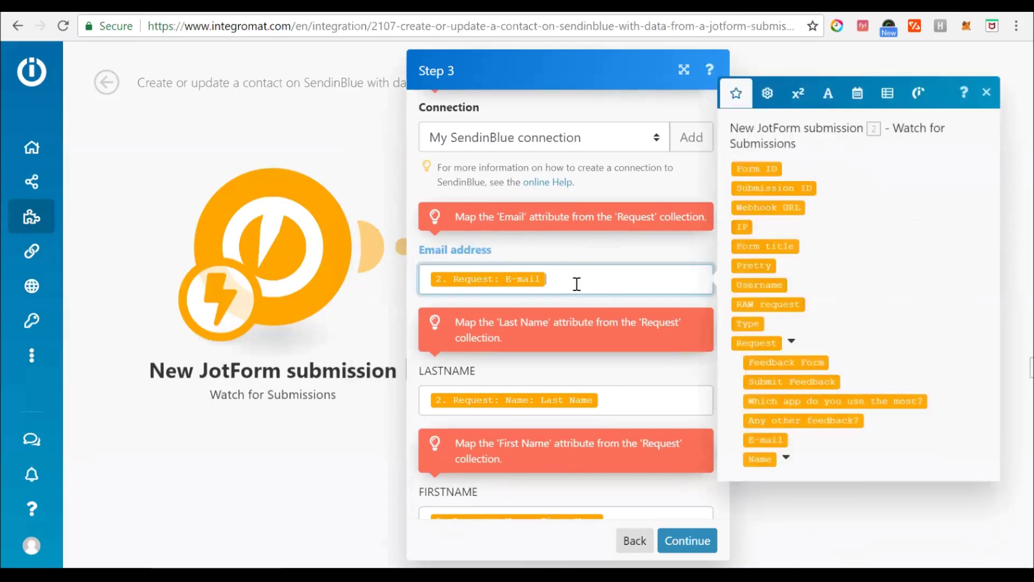
pyautogui.click(633, 397)
pyautogui.scroll(-5, 633, 391)
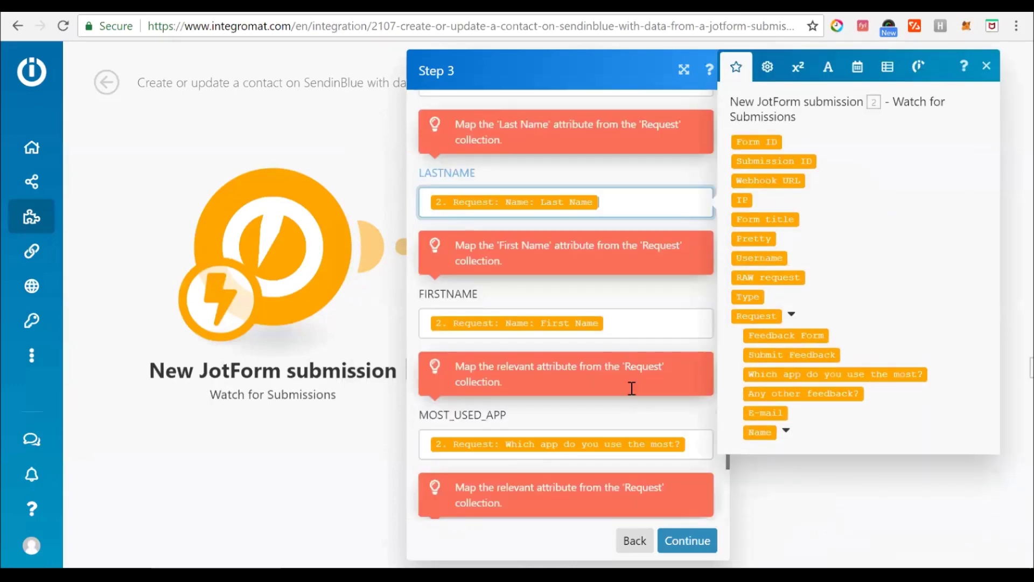
pyautogui.scroll(-2, 632, 387)
pyautogui.click(706, 356)
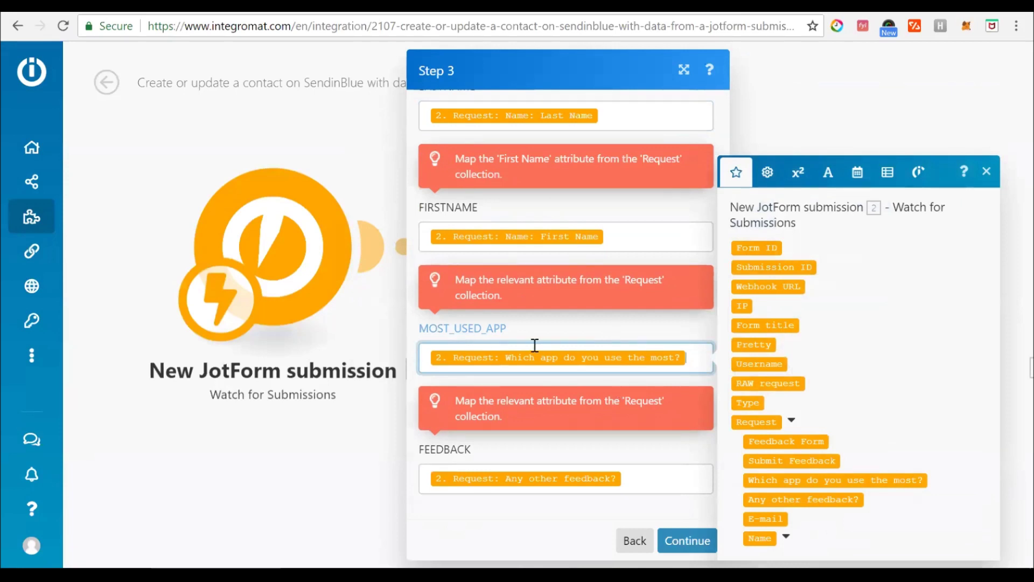
pyautogui.moveTo(632, 351)
pyautogui.click(688, 540)
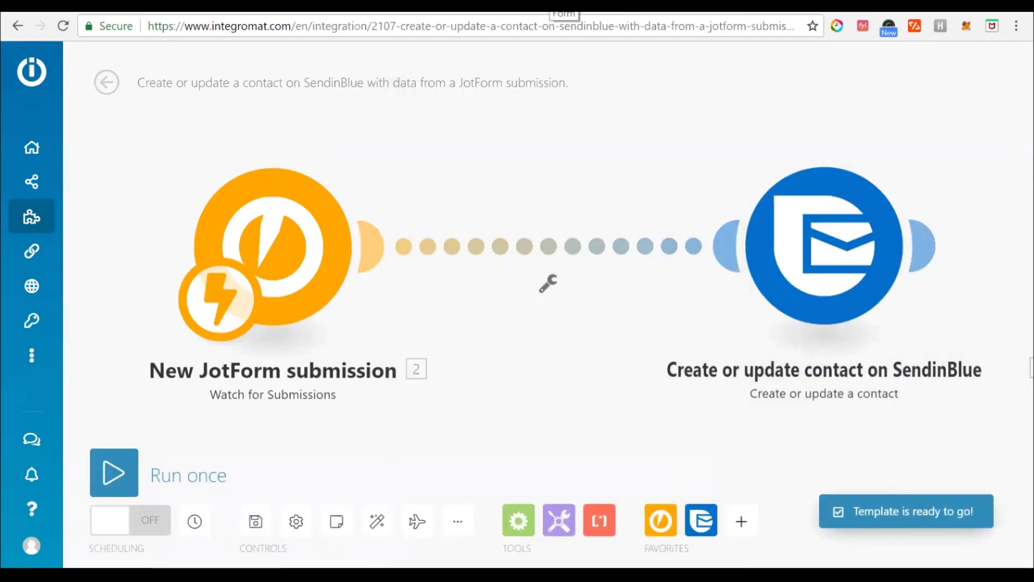
# Review the SendinBlue contact attributes, run the JotForm scenario once, and switch to the Feedback Form.
pyautogui.click(645, 5)
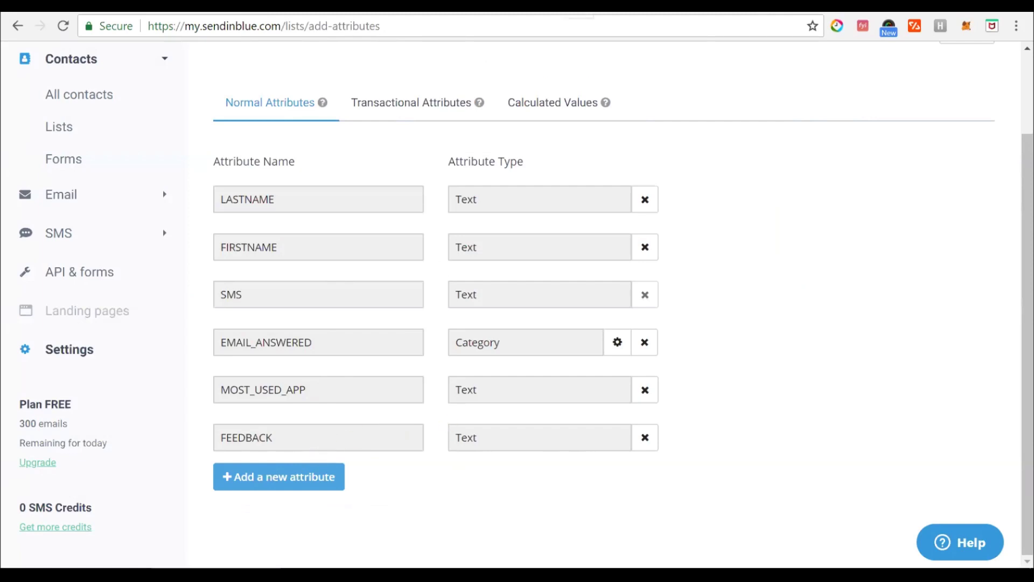
pyautogui.click(387, 4)
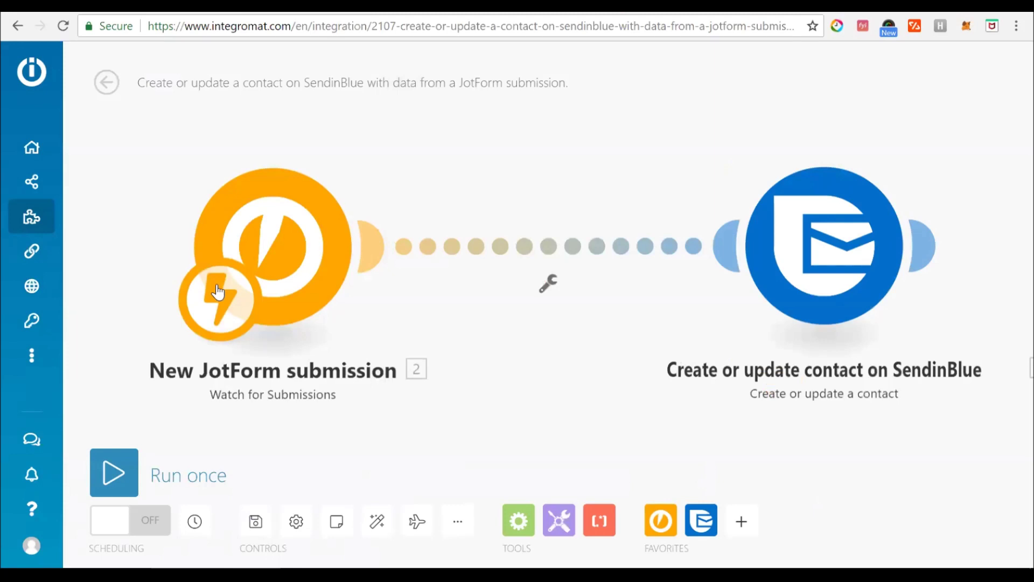
pyautogui.click(130, 474)
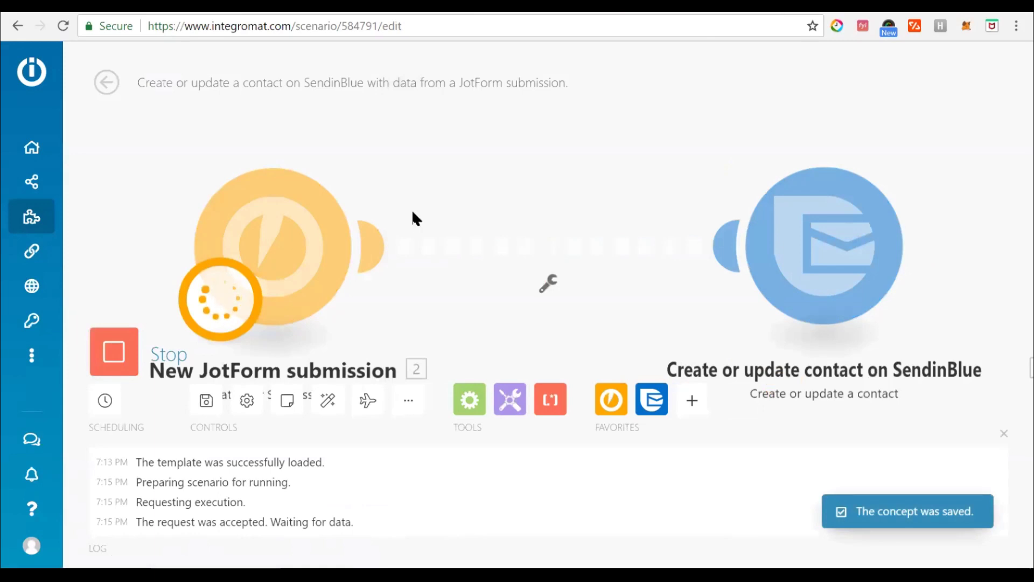
pyautogui.hotkey('ctrl', 'Tab')
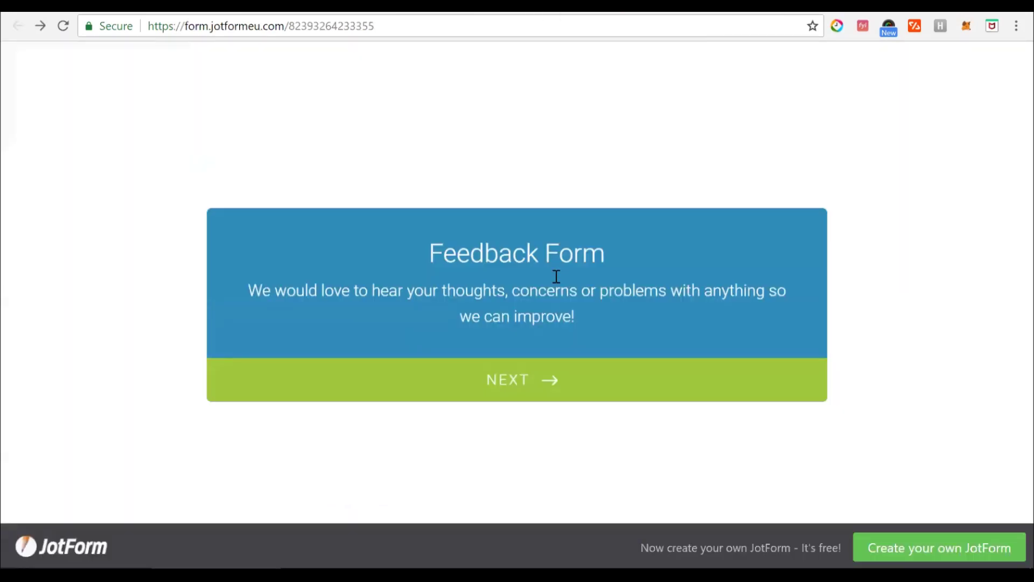
# Submit the Feedback Form with SendinBlue as most-used app, None as feedback, plus name and e-mail.
pyautogui.click(519, 380)
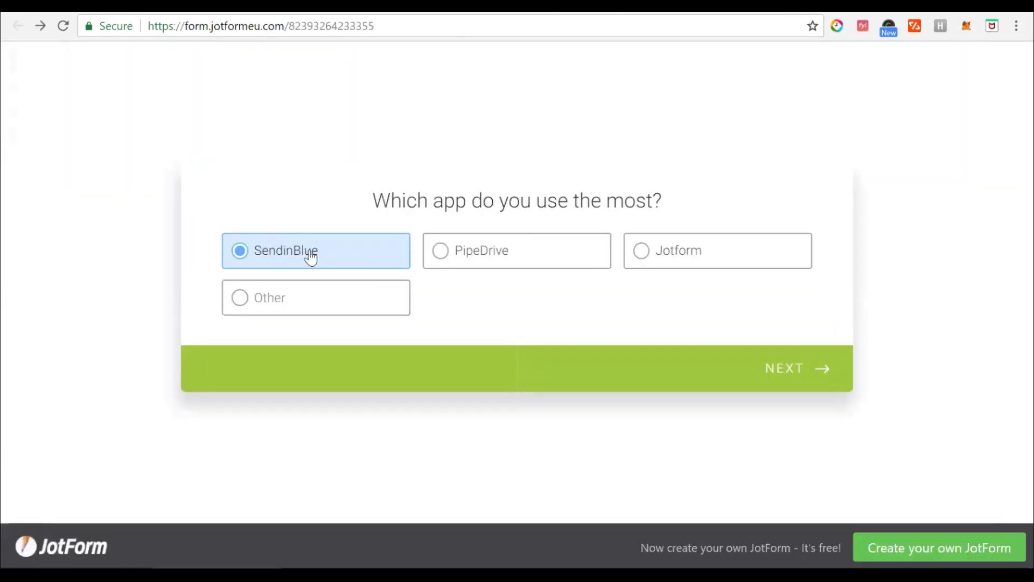
pyautogui.click(772, 387)
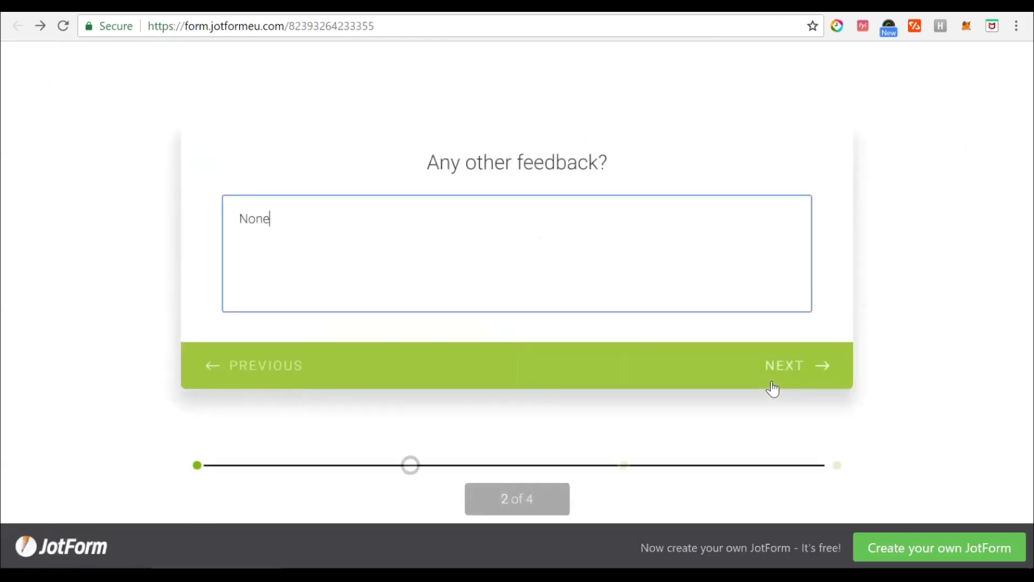
pyautogui.click(773, 387)
pyautogui.click(800, 336)
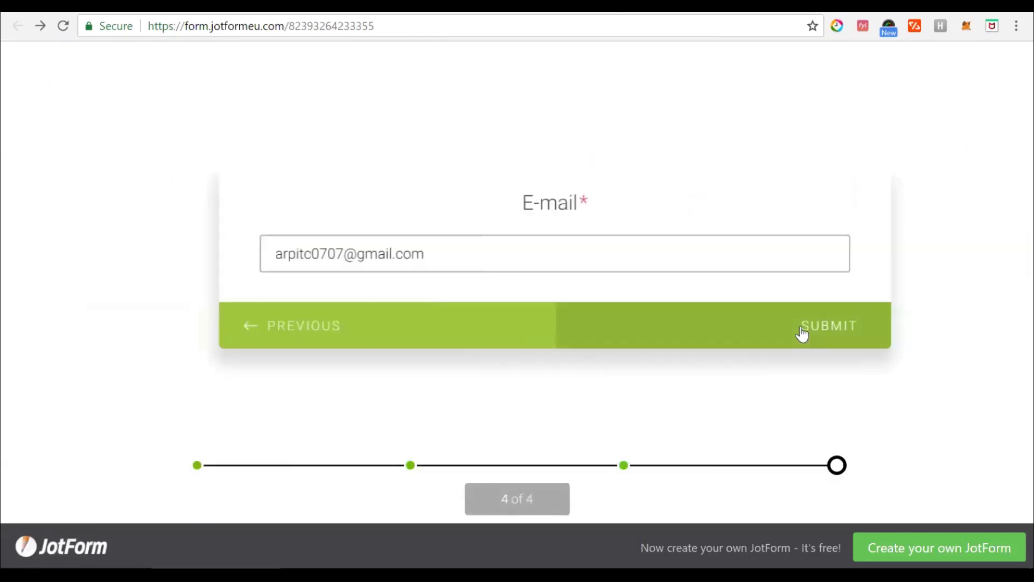
pyautogui.click(801, 334)
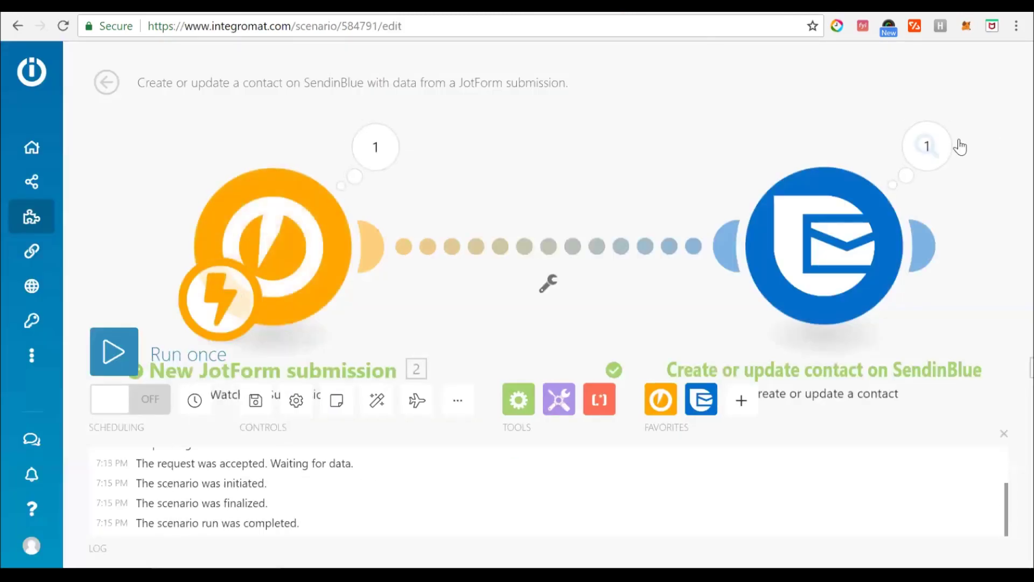
# Inspect the SendinBlue module's output bundle, then refresh SendinBlue Contacts to show the new contact.
pyautogui.click(927, 146)
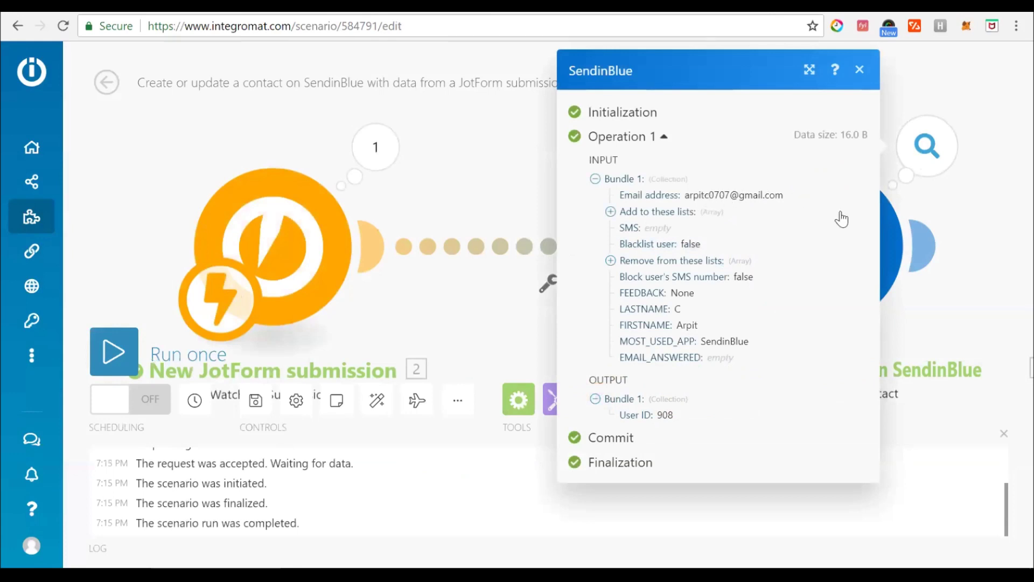
pyautogui.click(859, 70)
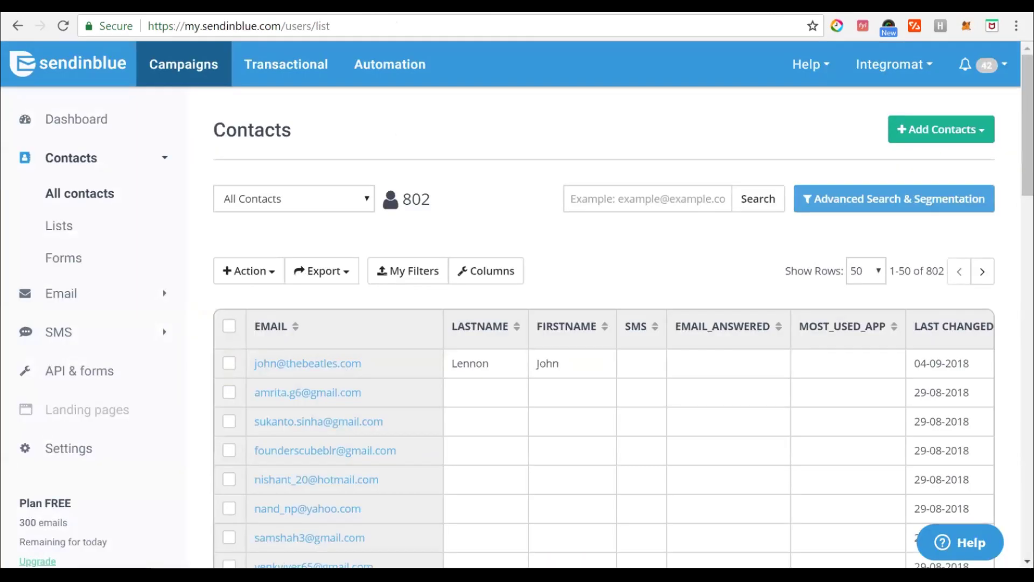
pyautogui.press('F5')
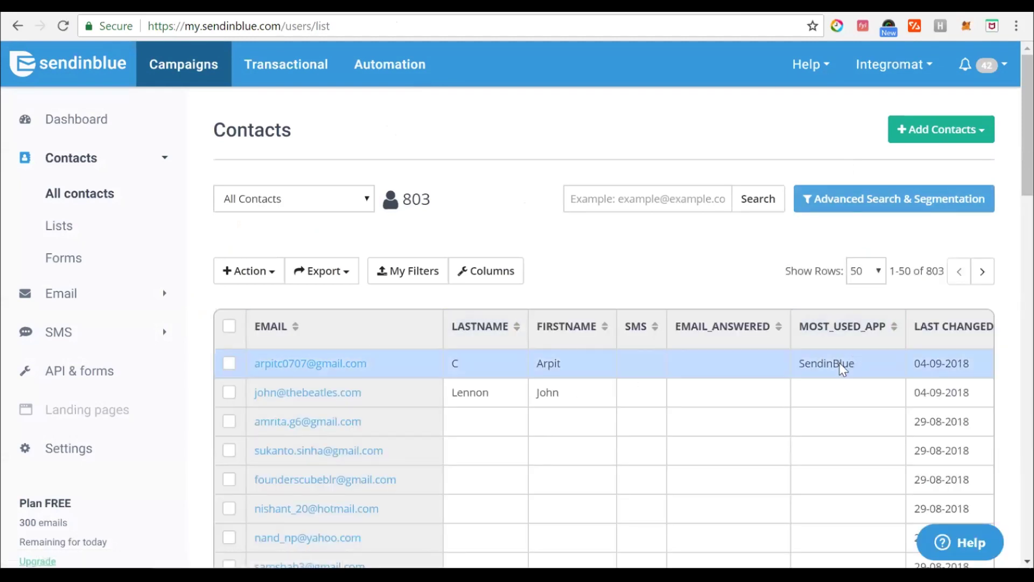
pyautogui.hscroll(2, 925, 364)
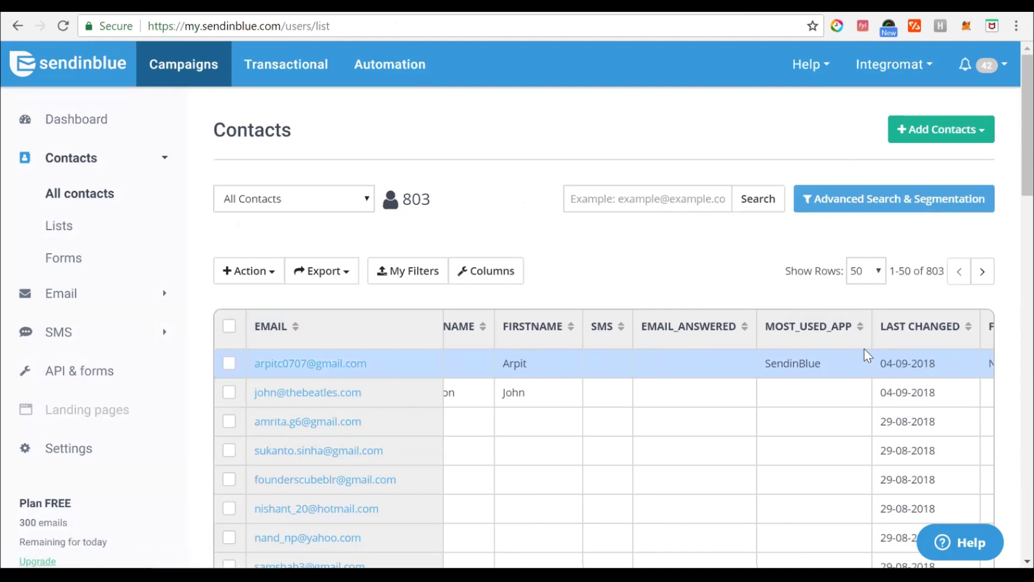
pyautogui.hscroll(4, 770, 364)
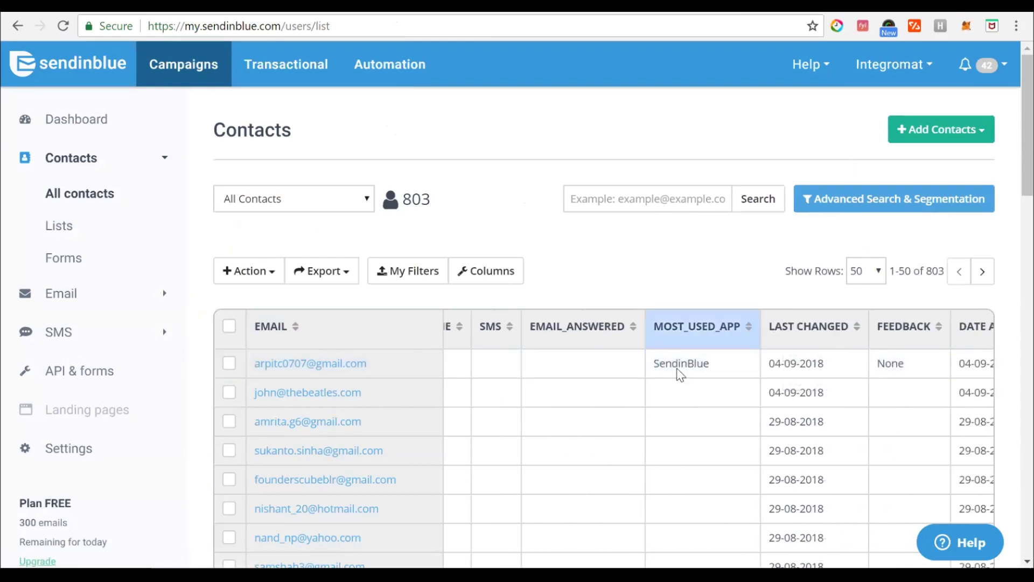
pyautogui.hscroll(2, 680, 373)
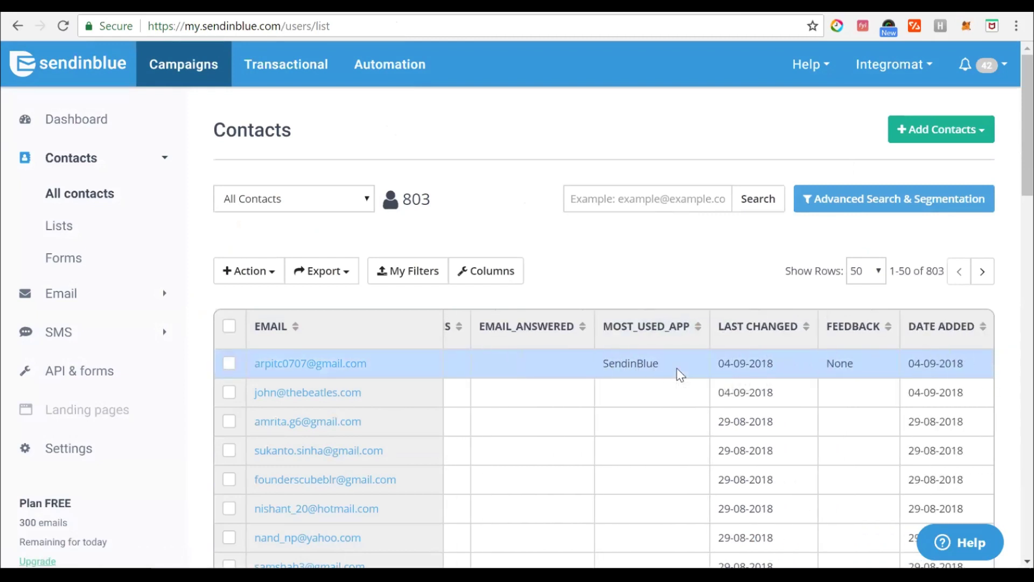